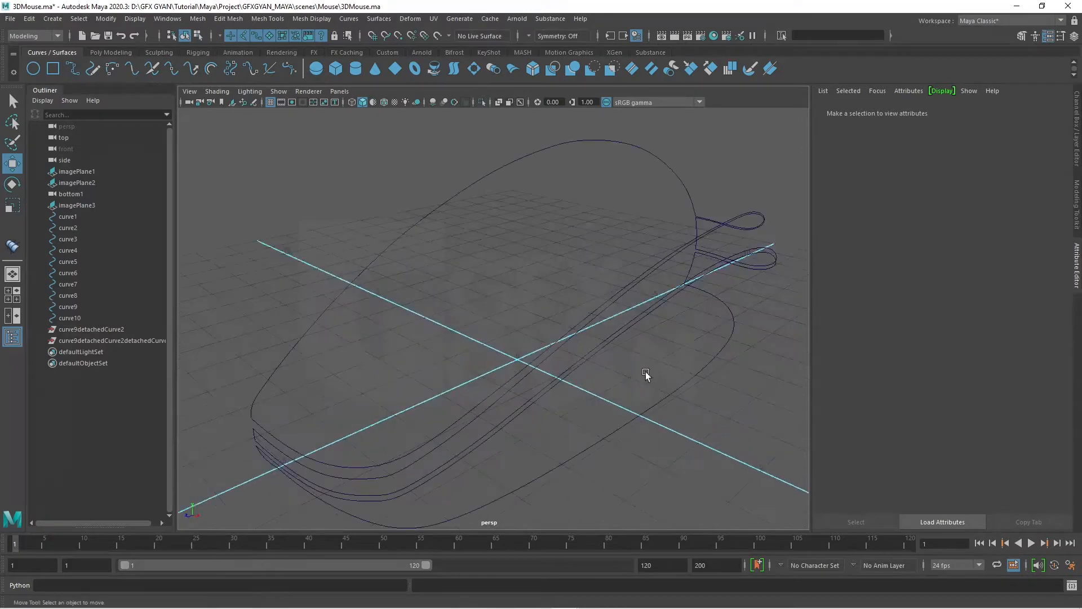
Examine the mouse's outline curves from several angles and against the reference images in the four-view layout
{"action": "left_click_drag", "start_coordinate": [611, 374], "coordinate": [621, 366], "text": "alt"}
{"action": "right_click_drag", "start_coordinate": [621, 367], "coordinate": [582, 310], "text": "alt"}
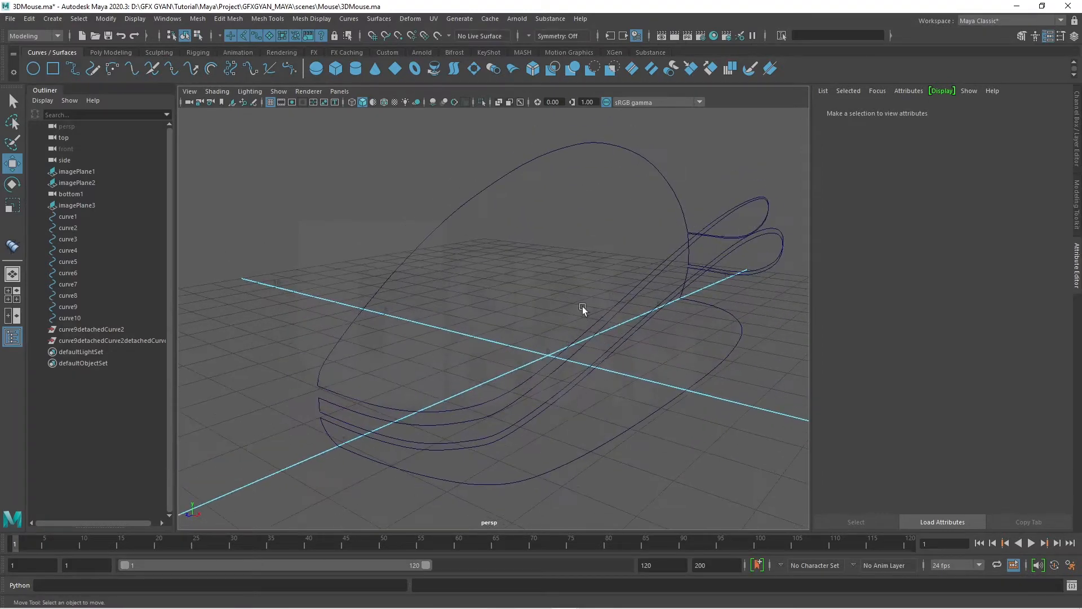
{"action": "left_click_drag", "start_coordinate": [582, 309], "coordinate": [615, 360], "text": "alt"}
{"action": "scroll", "coordinate": [614, 363], "scroll_direction": "up", "scroll_amount": 3}
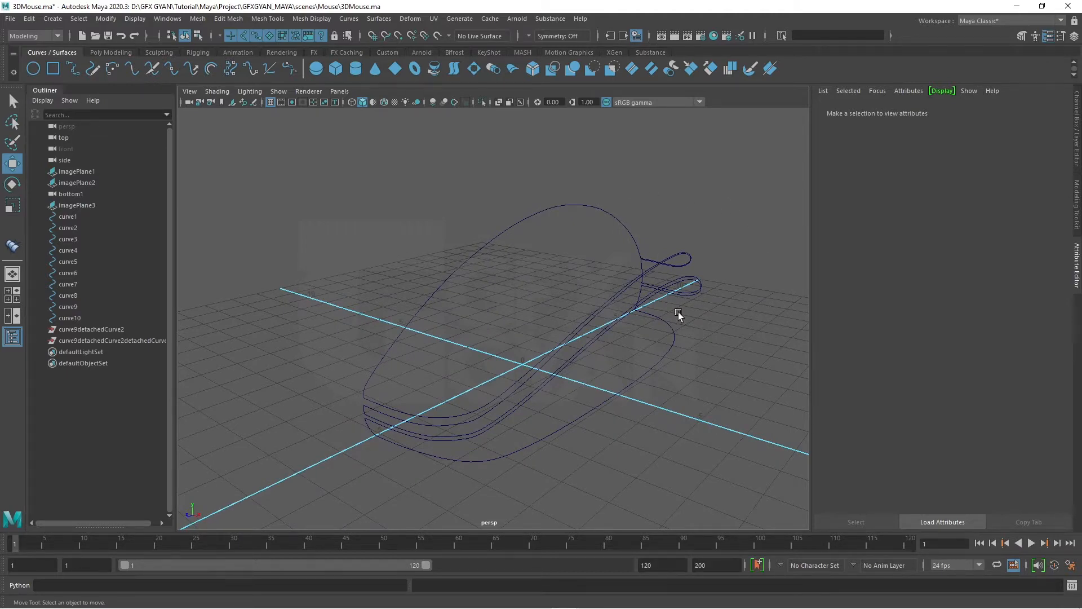
{"action": "mouse_move", "coordinate": [678, 314]}
{"action": "left_mouse_down", "text": "alt"}
{"action": "mouse_move", "coordinate": [520, 319]}
{"action": "mouse_move", "coordinate": [610, 337]}
{"action": "mouse_move", "coordinate": [679, 331]}
{"action": "mouse_move", "coordinate": [669, 314]}
{"action": "mouse_move", "coordinate": [659, 332]}
{"action": "mouse_move", "coordinate": [672, 333]}
{"action": "left_mouse_up", "text": "alt"}
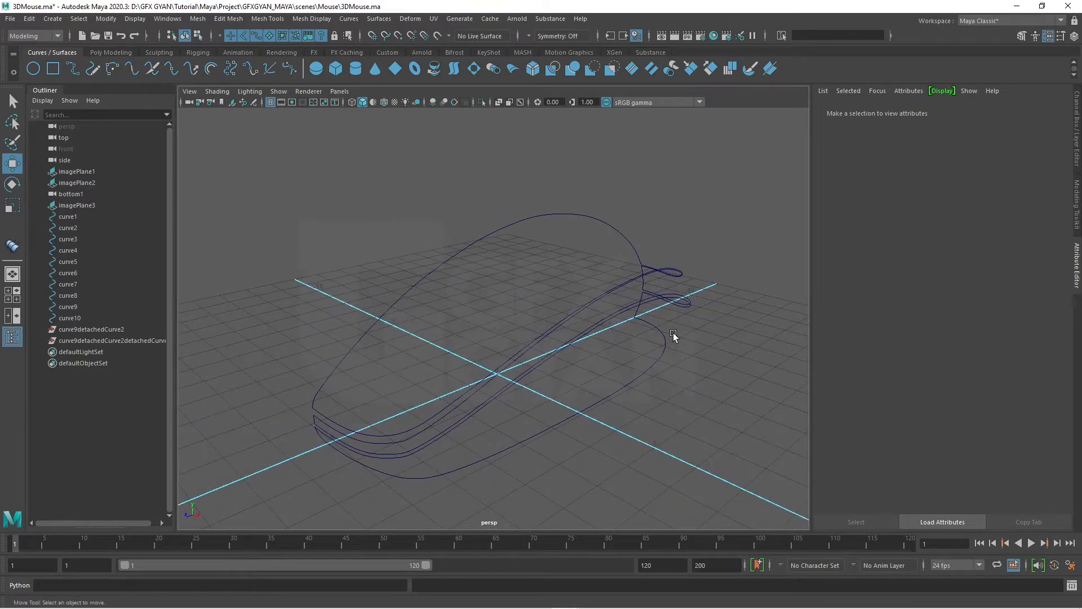
{"action": "key", "text": "space"}
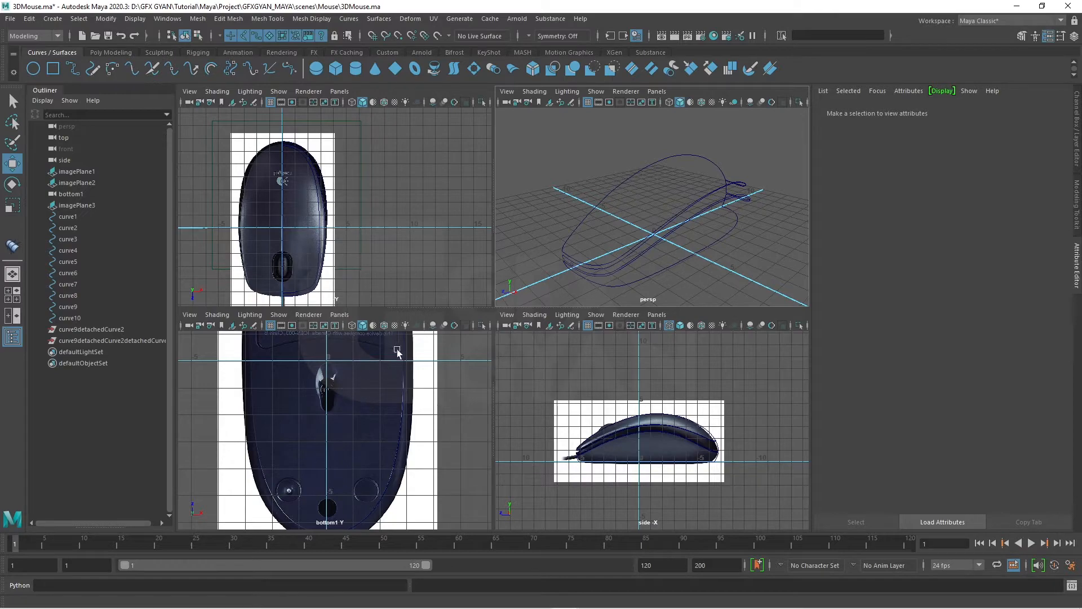
{"action": "key", "text": "space"}
{"action": "left_click_drag", "start_coordinate": [686, 293], "coordinate": [585, 355], "text": "alt"}
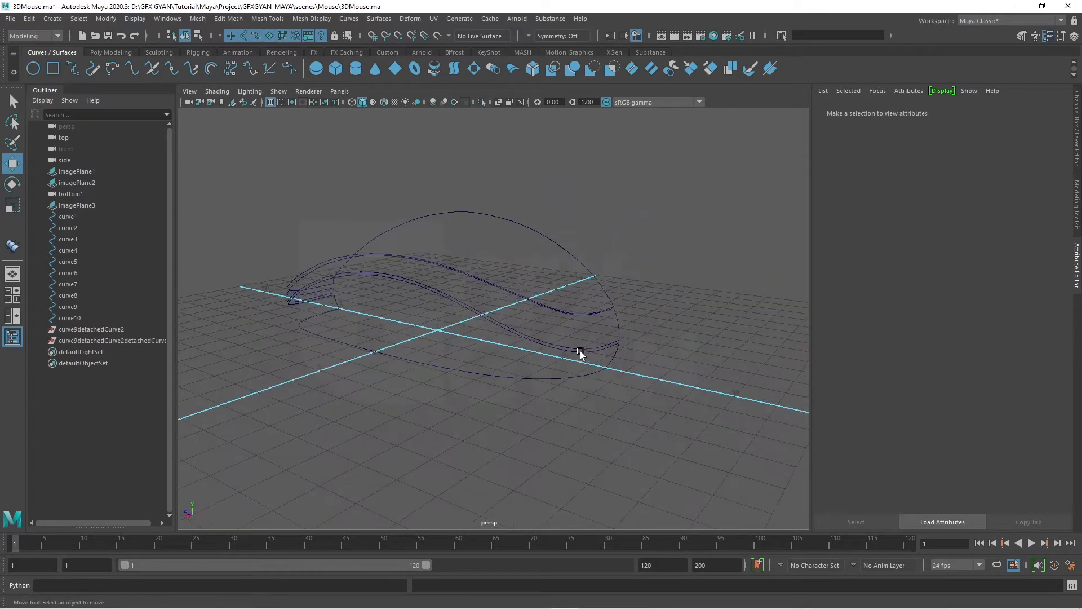
Reset the Birail 2 options to their defaults and enable rebuilding for the first rail and second rail
{"action": "left_click", "coordinate": [379, 19]}
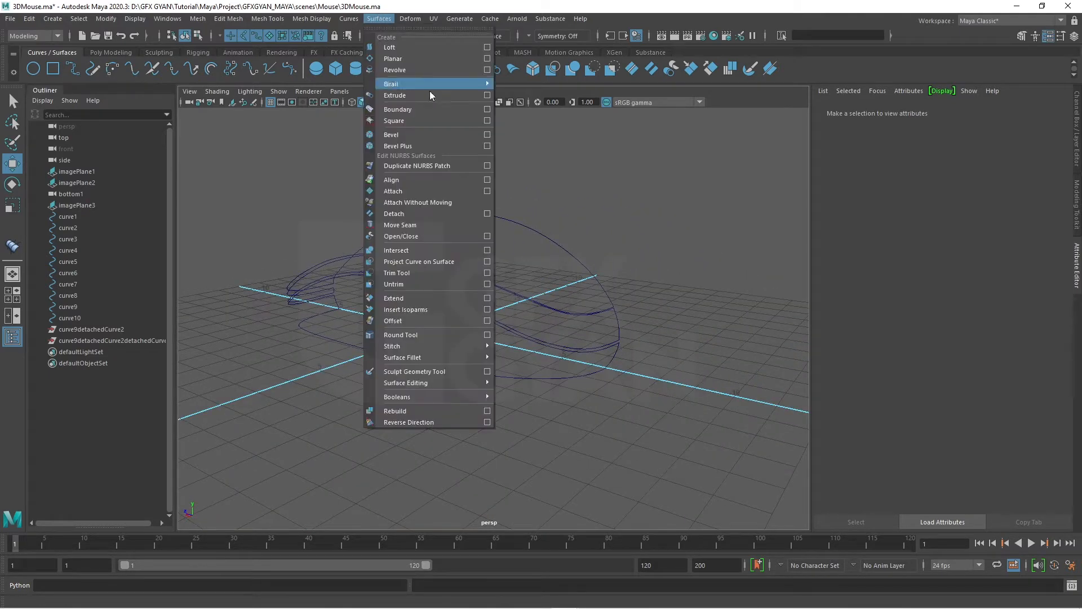
{"action": "mouse_move", "coordinate": [443, 86]}
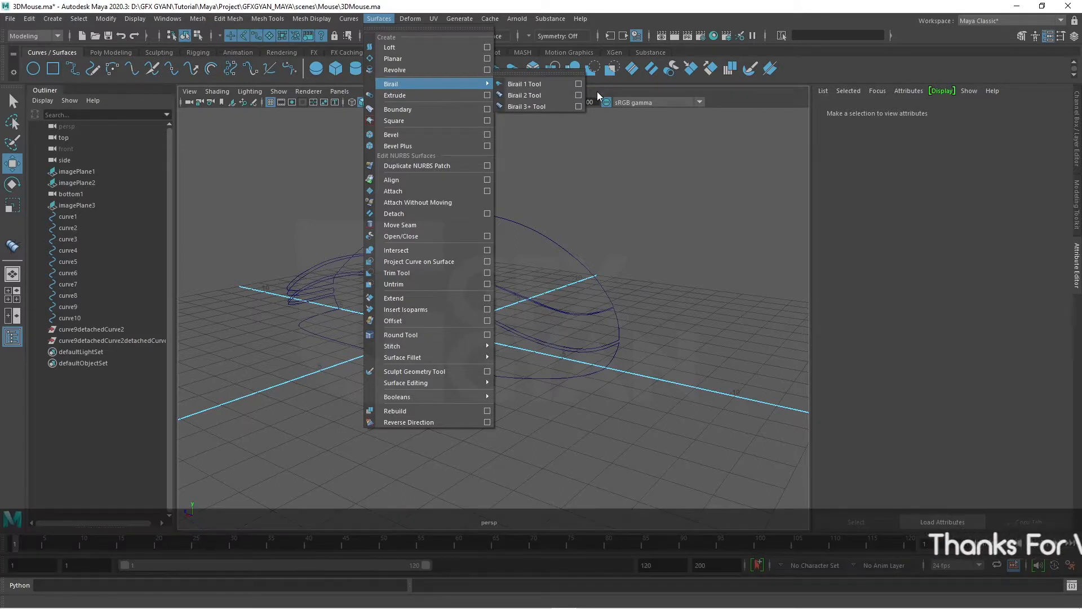
{"action": "left_click", "coordinate": [579, 95]}
{"action": "left_click_drag", "start_coordinate": [784, 147], "coordinate": [723, 111]}
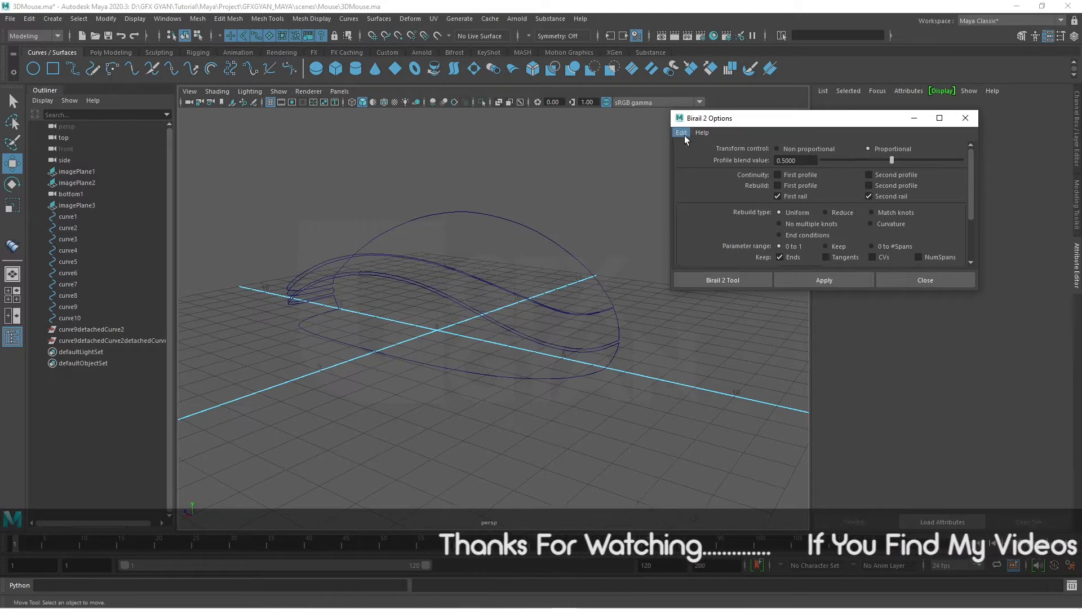
{"action": "left_click", "coordinate": [681, 133]}
{"action": "left_click", "coordinate": [711, 155]}
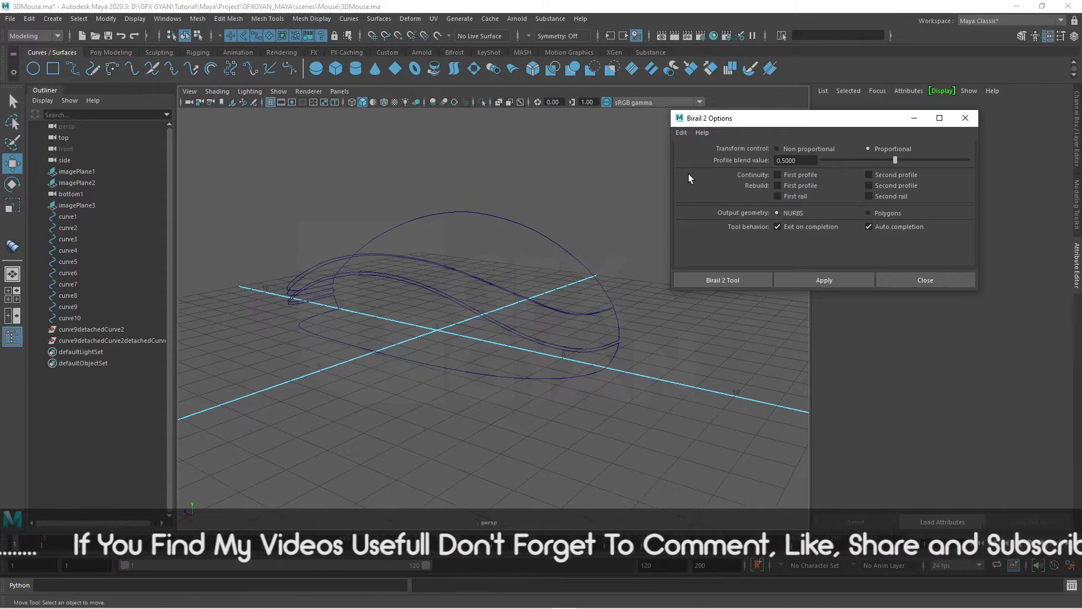
{"action": "left_click", "coordinate": [779, 196]}
{"action": "left_click", "coordinate": [884, 199]}
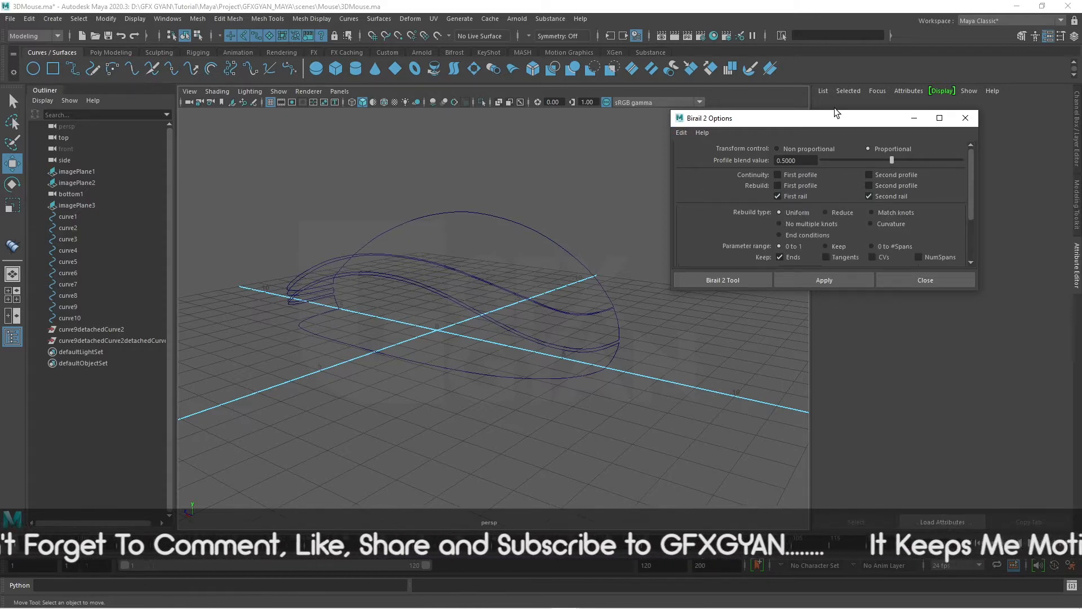
{"action": "left_click_drag", "start_coordinate": [834, 118], "coordinate": [794, 332]}
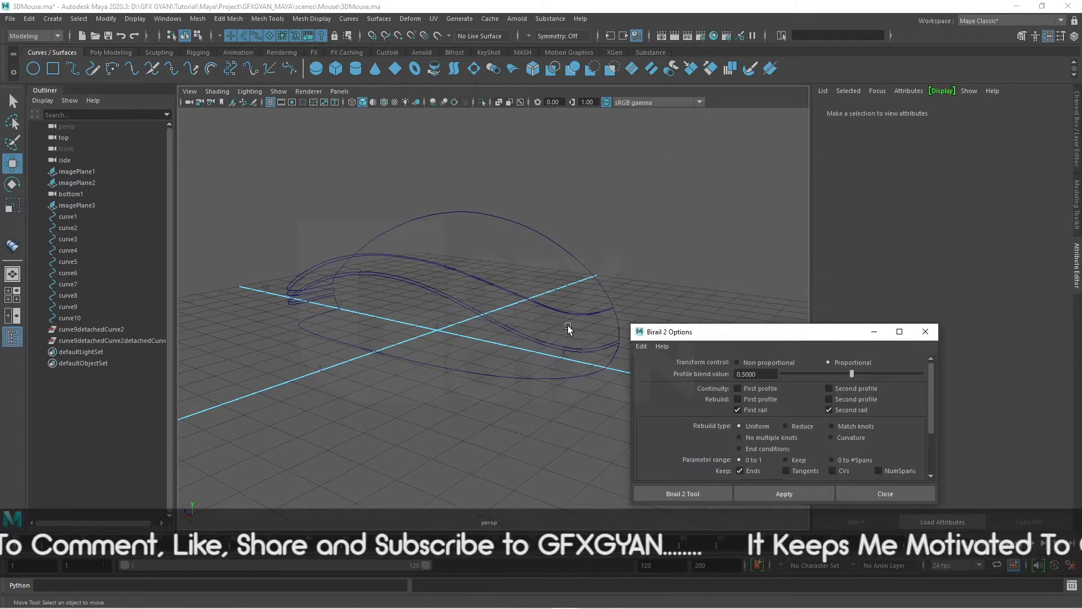
Check the spans of curve1 and curve2, and set the Birail 2 rebuild's number of spans to 116
{"action": "left_click", "coordinate": [516, 338]}
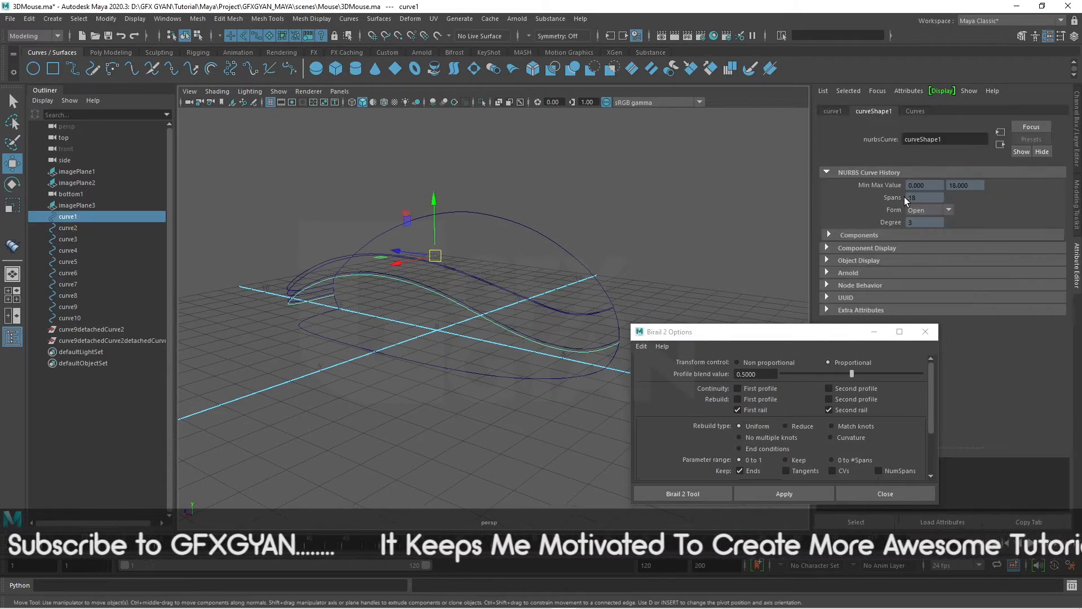
{"action": "left_click", "coordinate": [537, 376]}
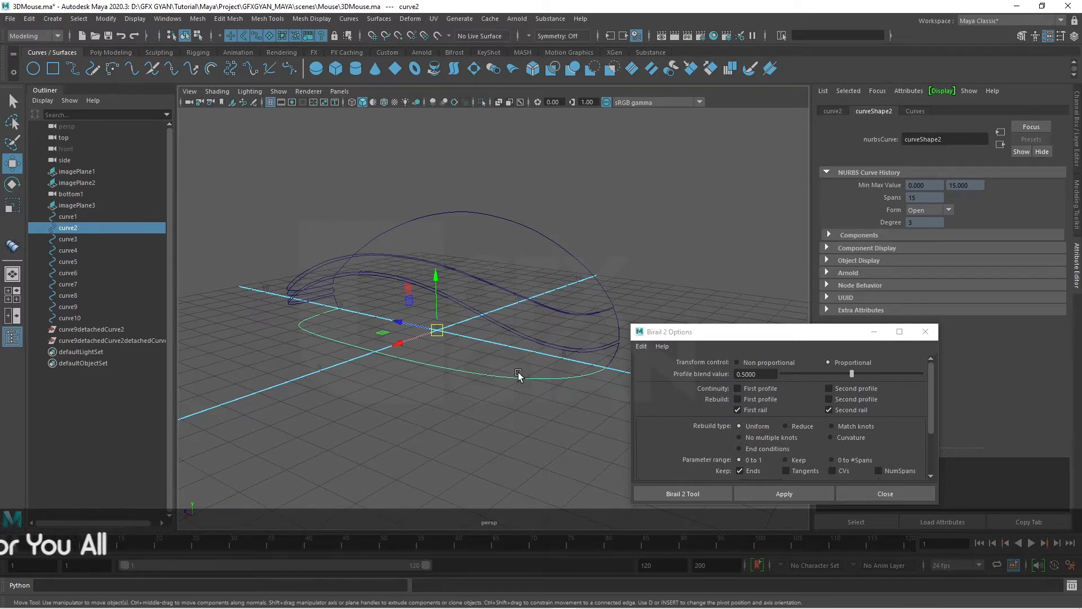
{"action": "scroll", "coordinate": [786, 416], "scroll_direction": "down", "scroll_amount": 3}
{"action": "left_click_drag", "start_coordinate": [758, 418], "coordinate": [666, 418]}
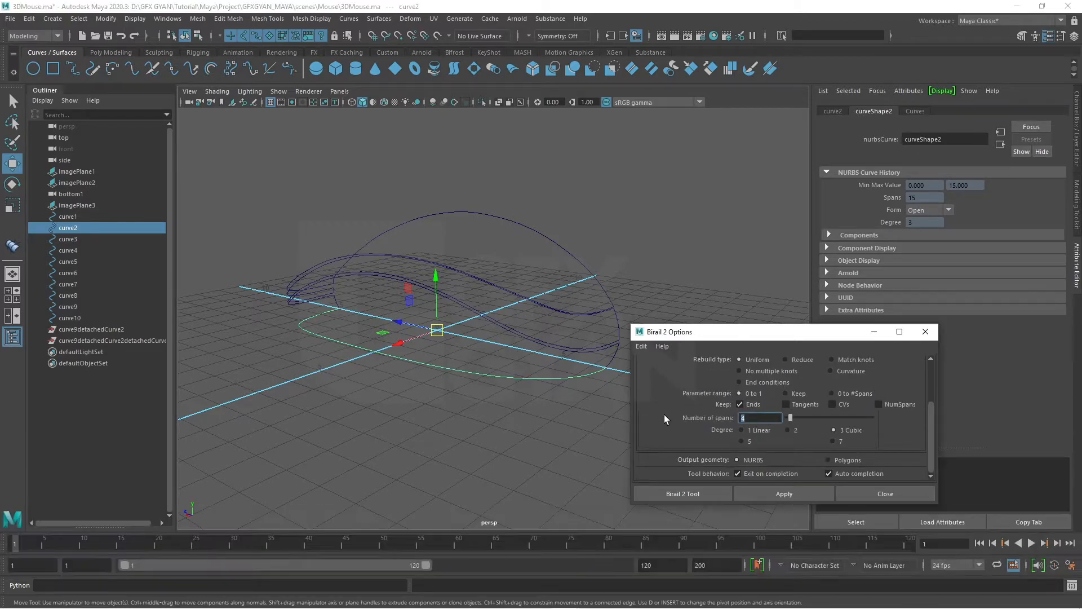
{"action": "type", "text": "116"}
Set the Birail 2 output geometry to Polygons with the General tessellation method
{"action": "left_click", "coordinate": [850, 460]}
{"action": "scroll", "coordinate": [913, 437], "scroll_direction": "down", "scroll_amount": 1}
{"action": "scroll", "coordinate": [885, 421], "scroll_direction": "down", "scroll_amount": 2}
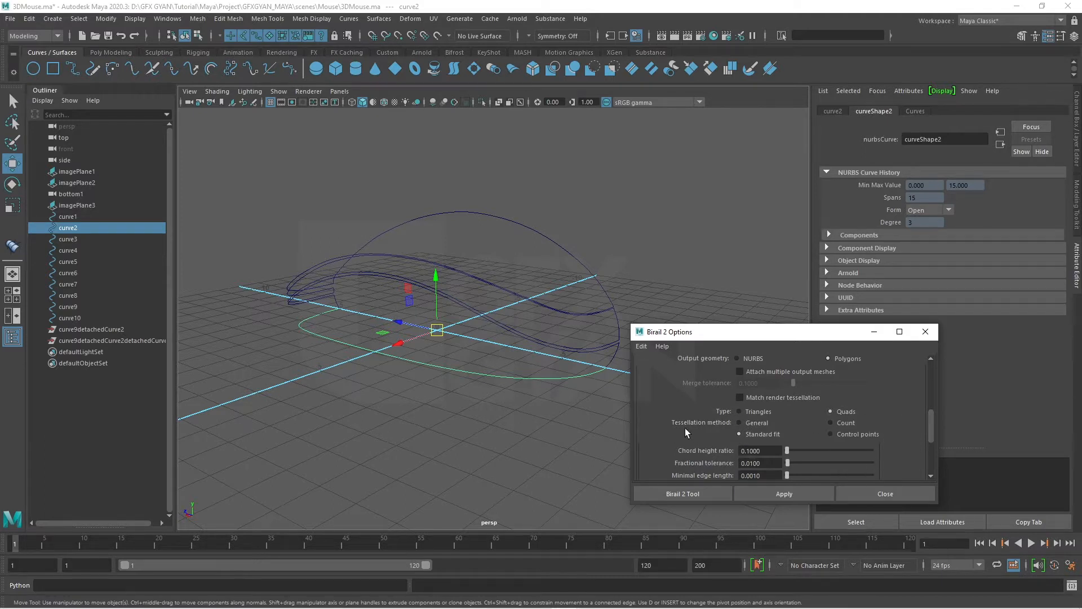
{"action": "left_click", "coordinate": [753, 422]}
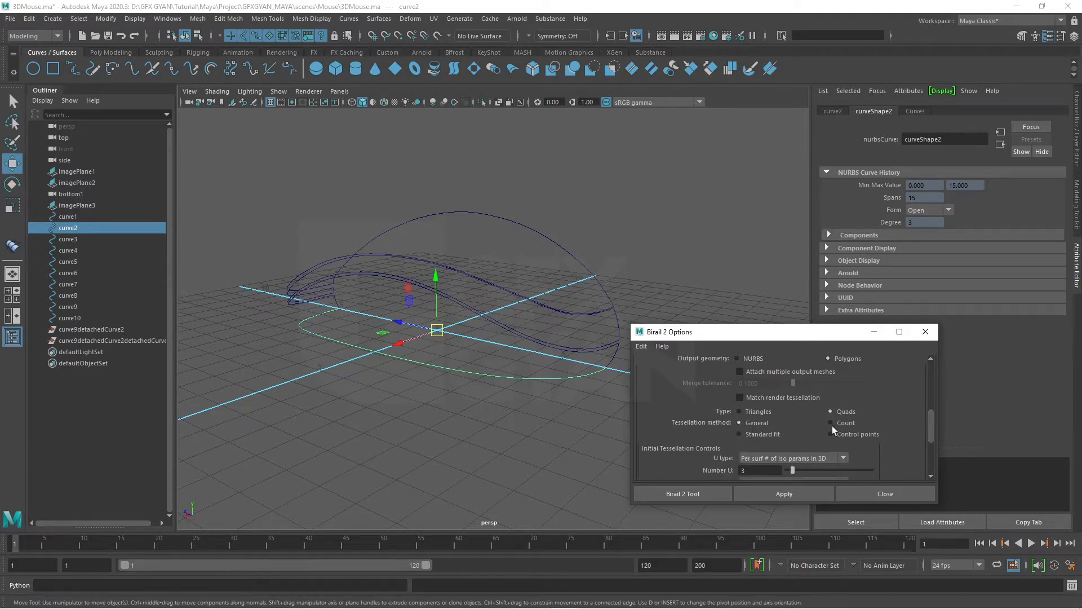
{"action": "scroll", "coordinate": [868, 421], "scroll_direction": "down", "scroll_amount": 3}
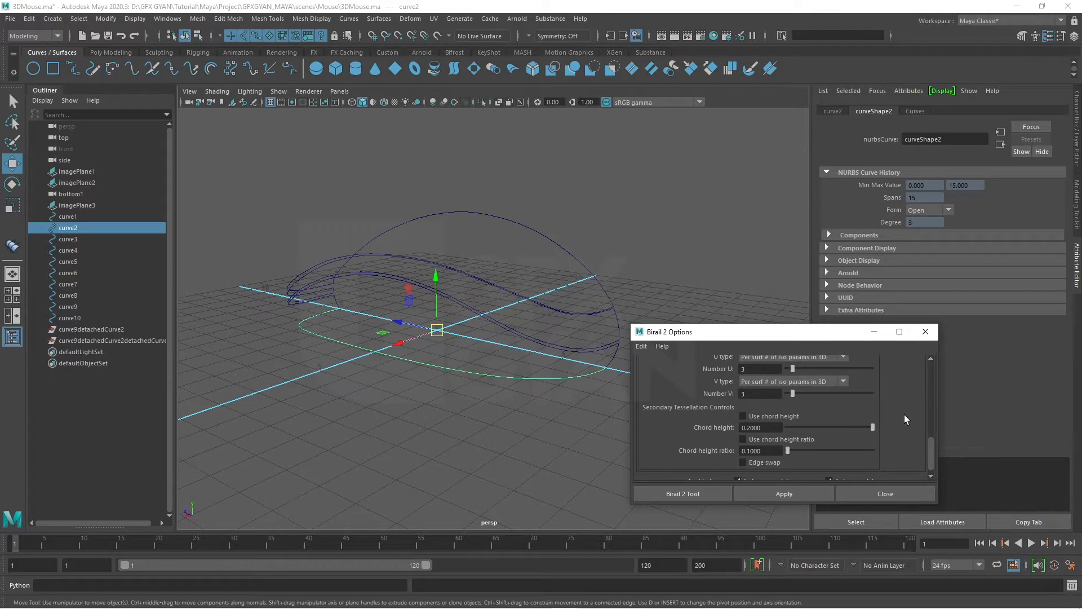
Create a Birail 2 surface for the mouse's lower side from profiles curve3 and curve4 along rails curve1 and curve2
{"action": "key", "text": "ctrl+z"}
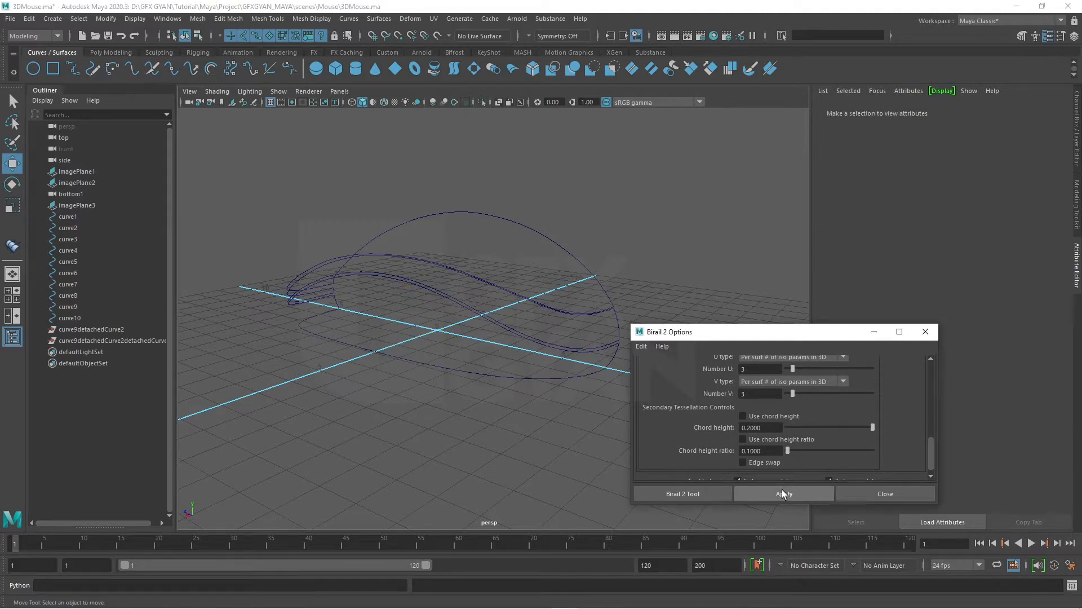
{"action": "left_click", "coordinate": [783, 494]}
{"action": "left_click", "coordinate": [618, 355]}
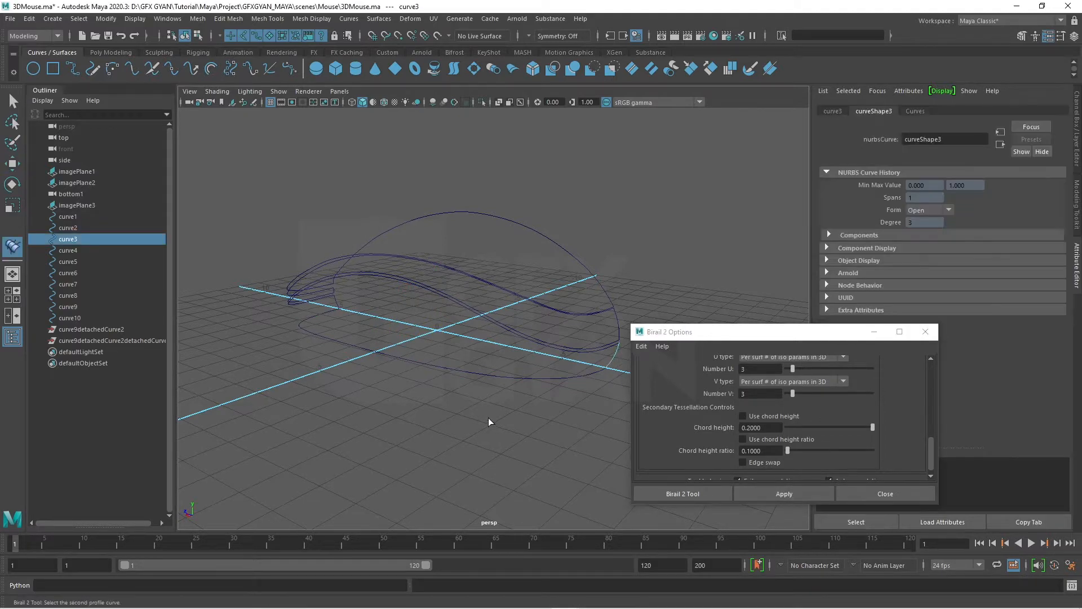
{"action": "left_click_drag", "start_coordinate": [488, 419], "coordinate": [473, 385], "text": "alt"}
{"action": "scroll", "coordinate": [473, 381], "scroll_direction": "up", "scroll_amount": 5}
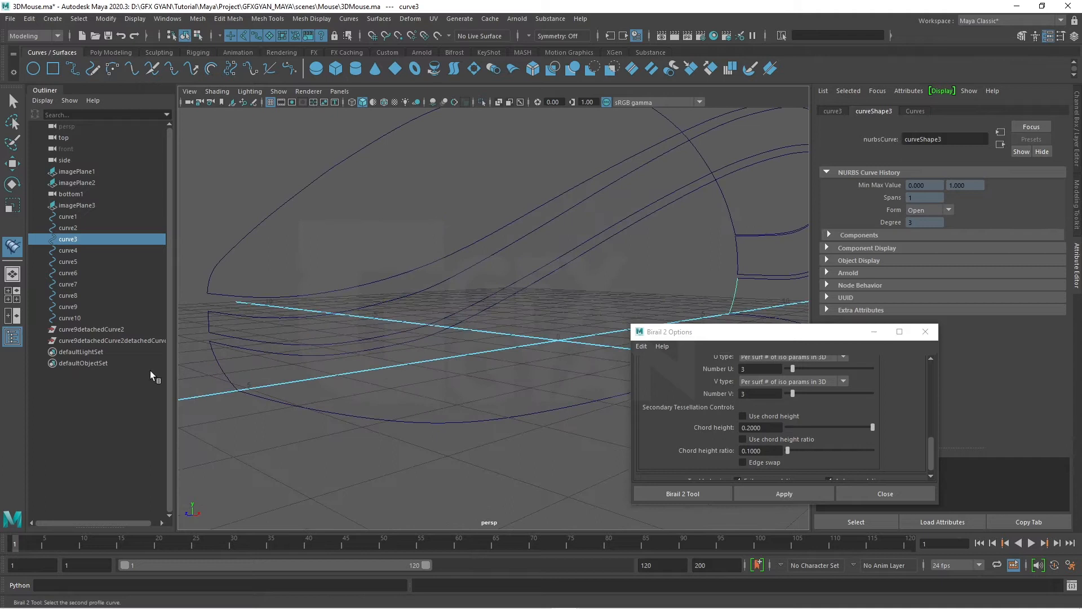
{"action": "left_click", "coordinate": [232, 364]}
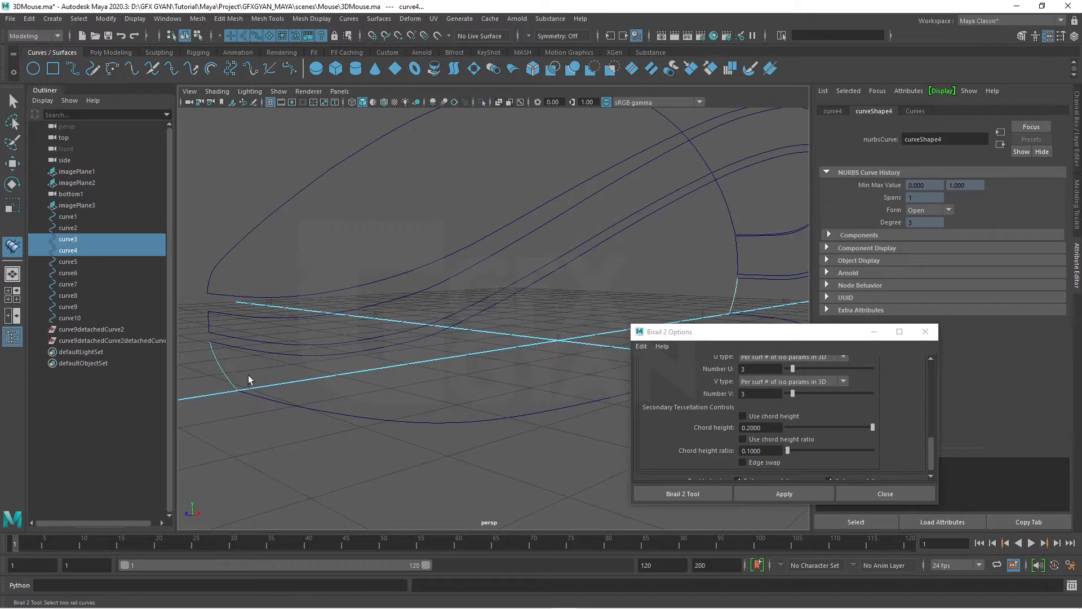
{"action": "left_click", "coordinate": [433, 335]}
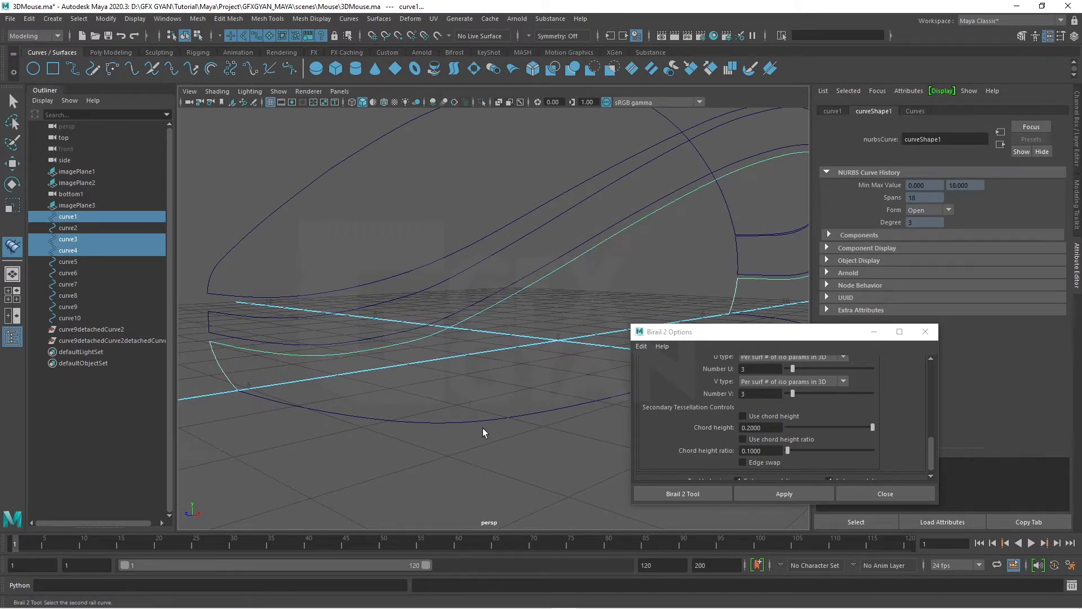
{"action": "left_click", "coordinate": [482, 420]}
{"action": "left_click_drag", "start_coordinate": [483, 421], "coordinate": [563, 402], "text": "alt"}
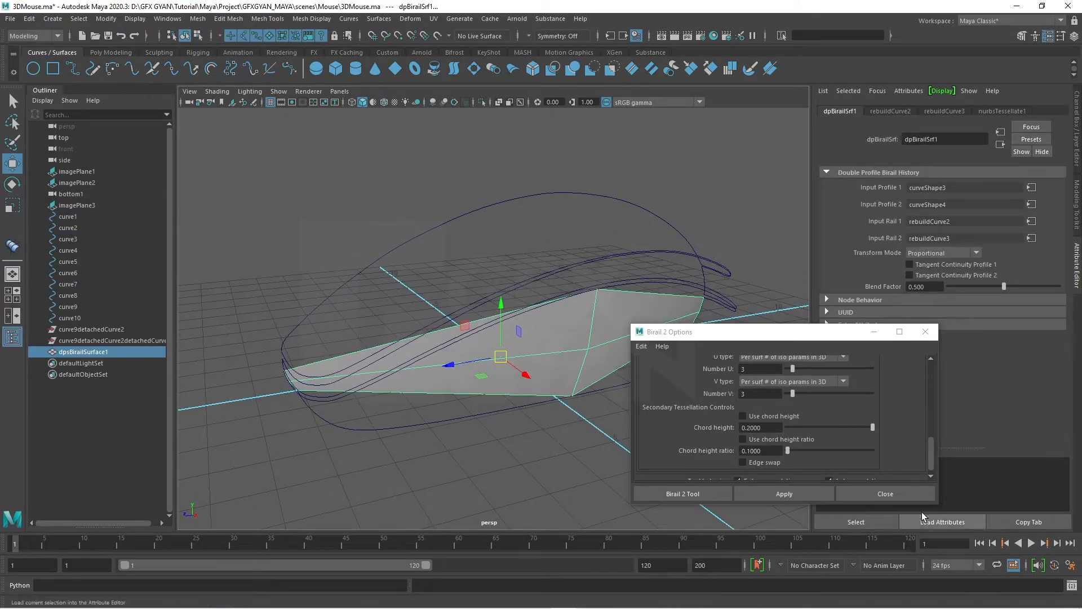
{"action": "left_click", "coordinate": [886, 493]}
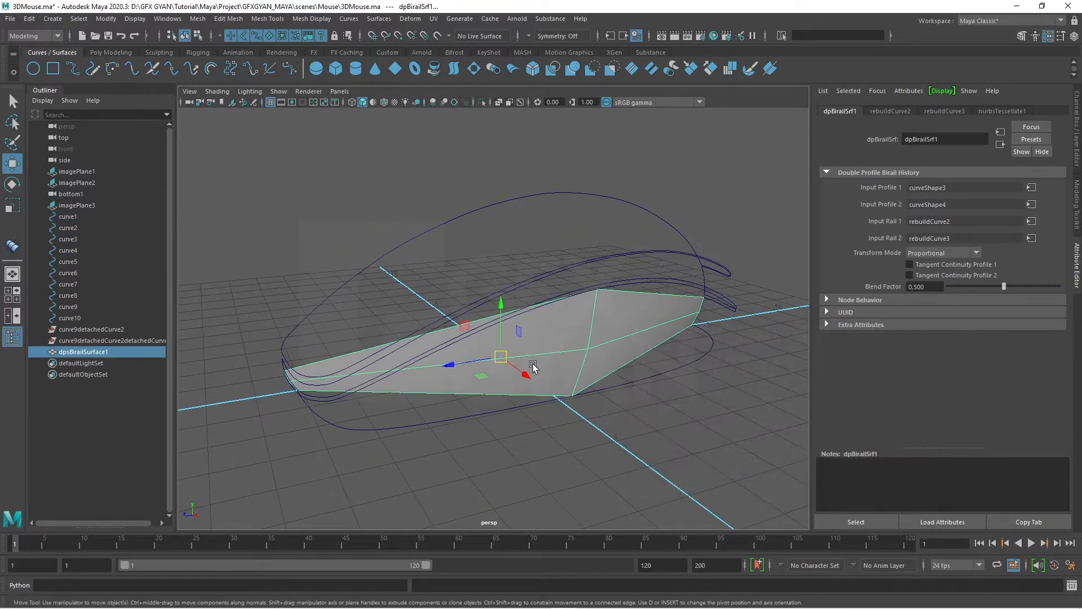
Set the lower side surface's tessellation U Number to 20
{"action": "left_click", "coordinate": [1077, 125]}
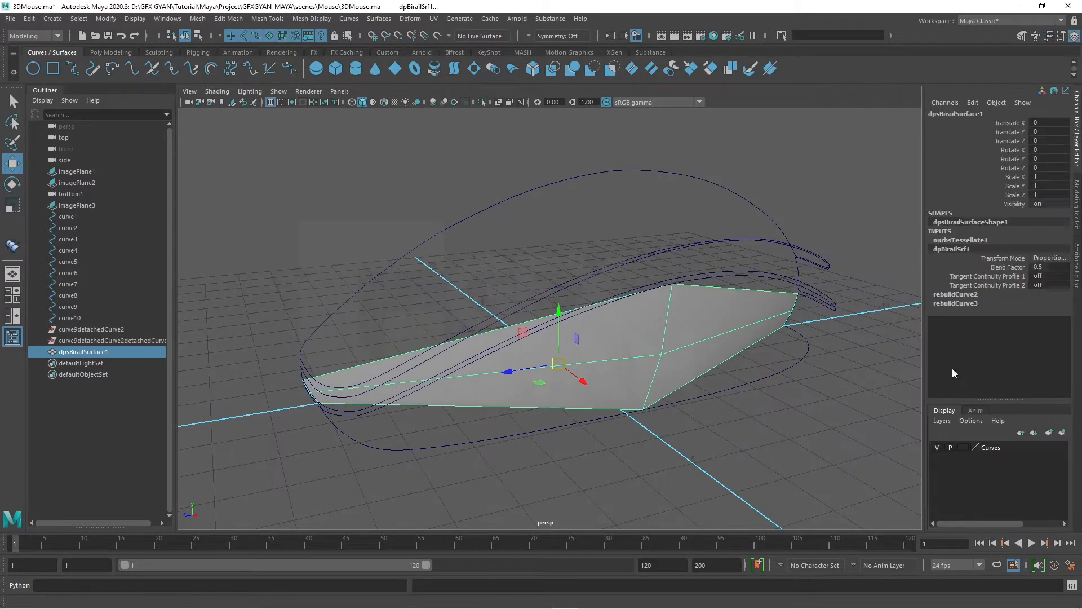
{"action": "left_click", "coordinate": [953, 240]}
{"action": "middle_click_drag", "start_coordinate": [694, 424], "coordinate": [674, 397], "text": "alt"}
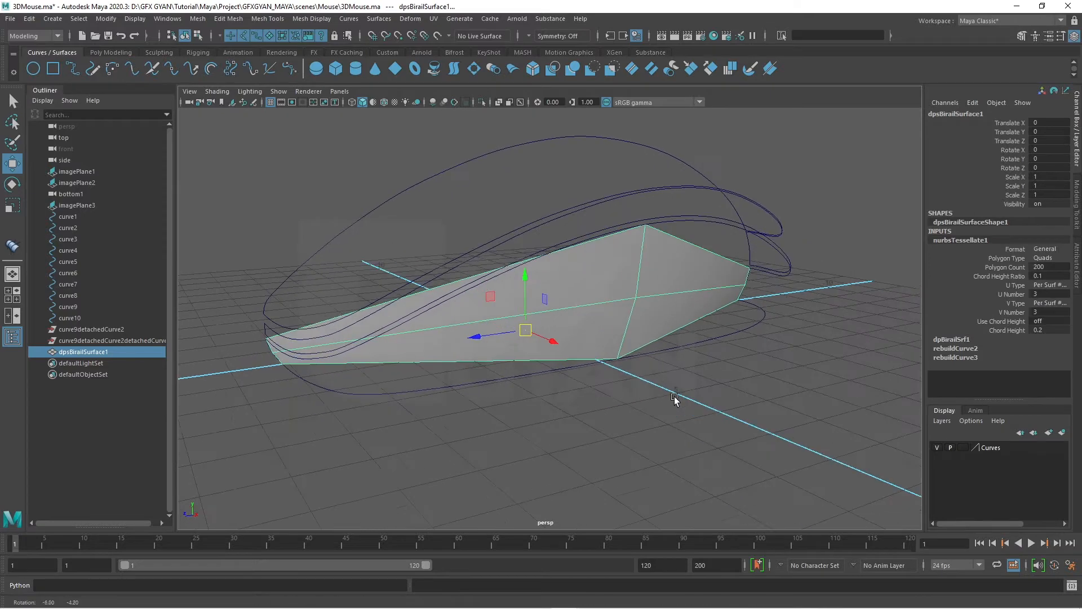
{"action": "left_click", "coordinate": [1005, 295]}
{"action": "middle_click_drag", "start_coordinate": [615, 391], "coordinate": [710, 370]}
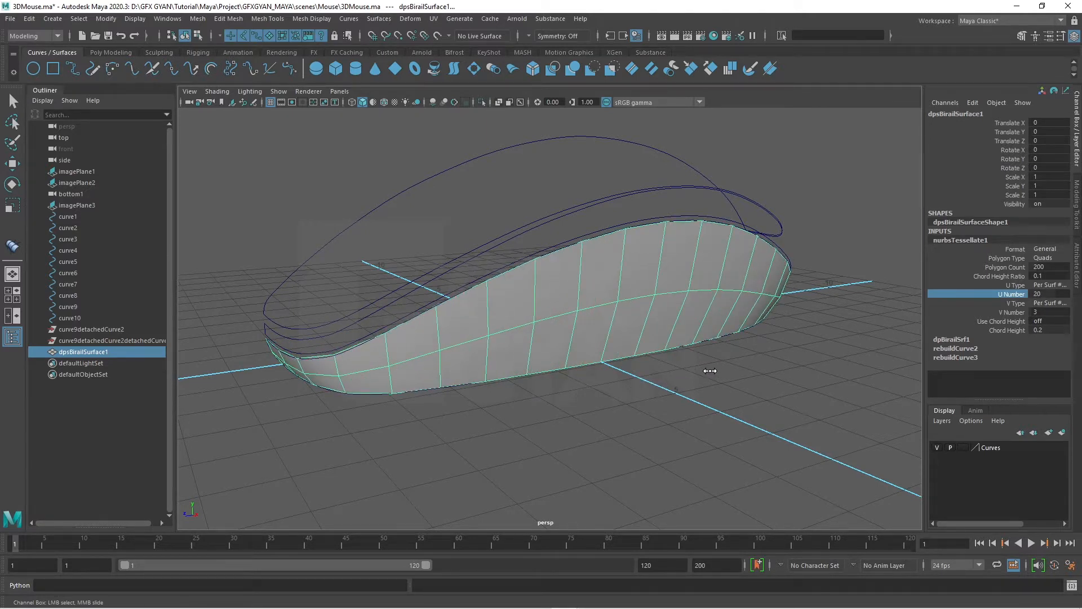
{"action": "left_click_drag", "start_coordinate": [664, 396], "coordinate": [568, 336], "text": "alt"}
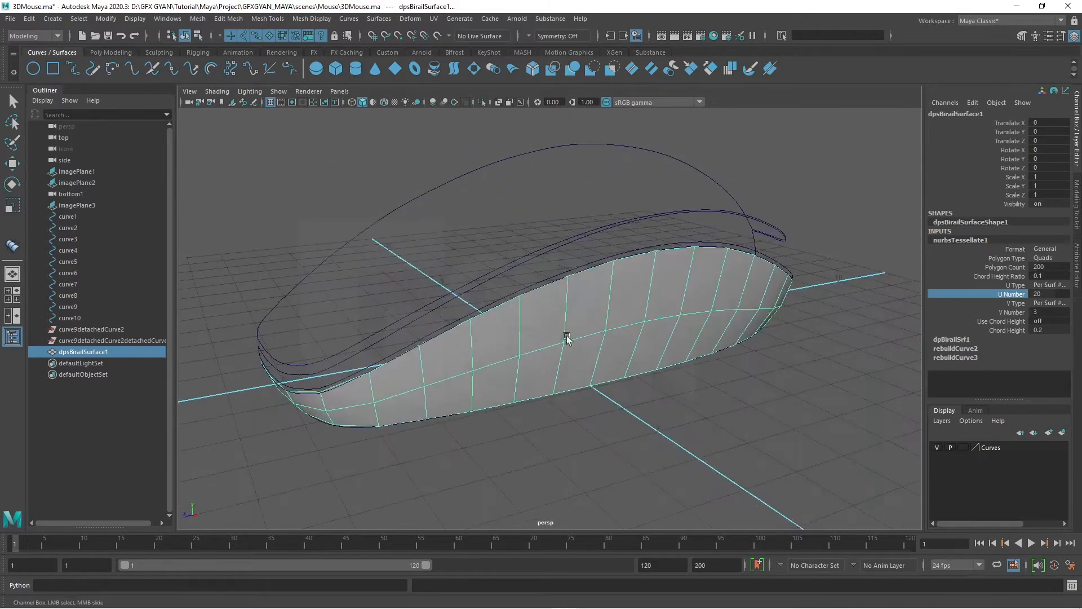
Set the lower side surface's tessellation V Number to 4
{"action": "left_click", "coordinate": [1012, 313]}
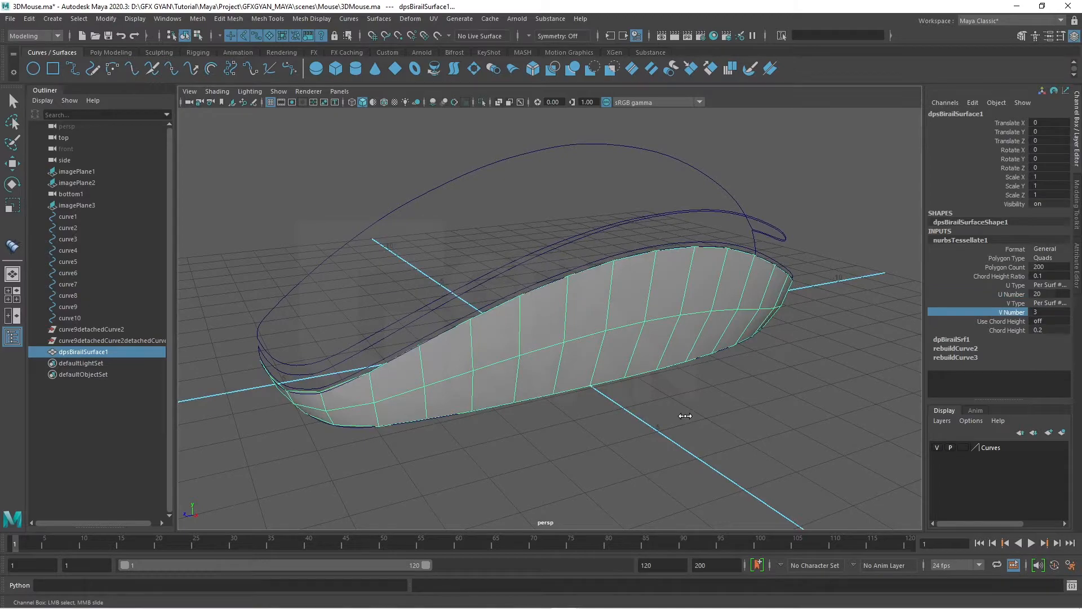
{"action": "middle_click_drag", "start_coordinate": [685, 416], "coordinate": [691, 423]}
{"action": "left_click_drag", "start_coordinate": [691, 422], "coordinate": [833, 244], "text": "alt"}
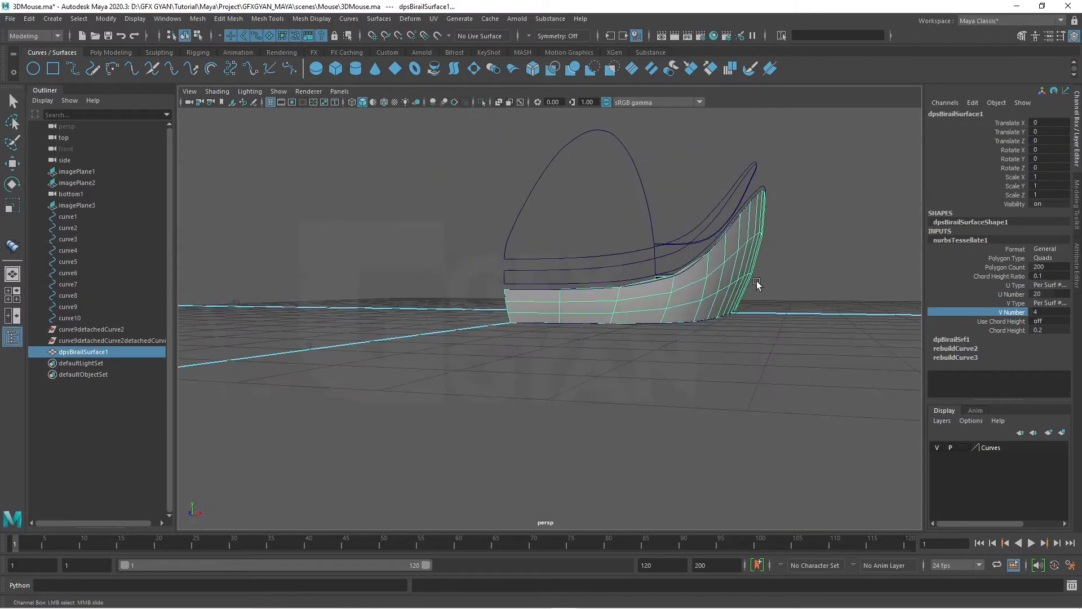
{"action": "left_click_drag", "start_coordinate": [834, 333], "coordinate": [691, 323], "text": "alt"}
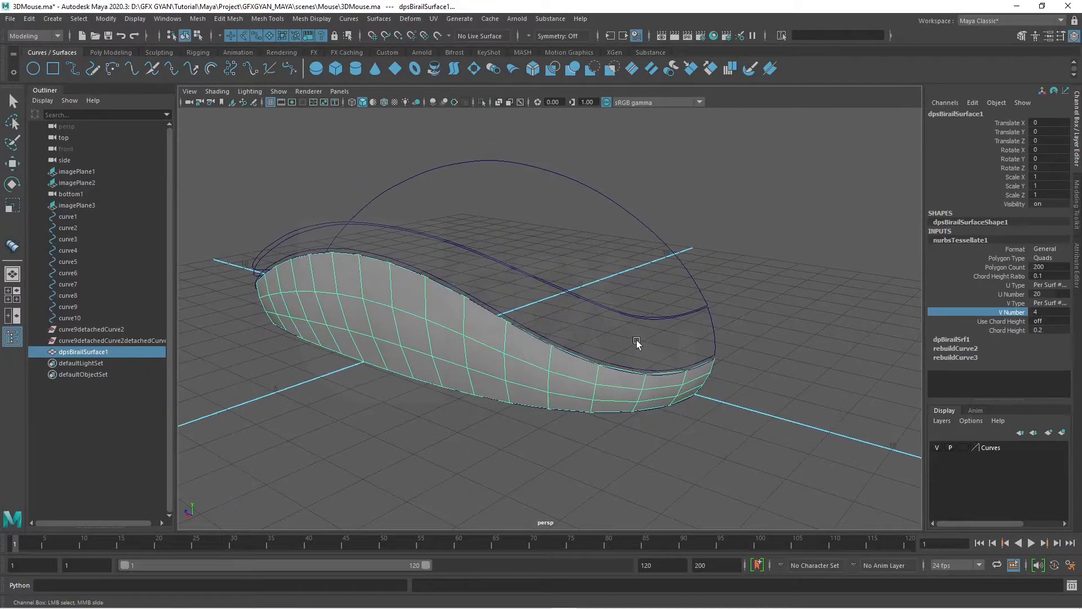
Create a Birail 2 surface for the upper side band from profiles curve7 and curve8 along rails curve6 and the curve directly below it
{"action": "left_click", "coordinate": [375, 18]}
{"action": "mouse_move", "coordinate": [416, 84]}
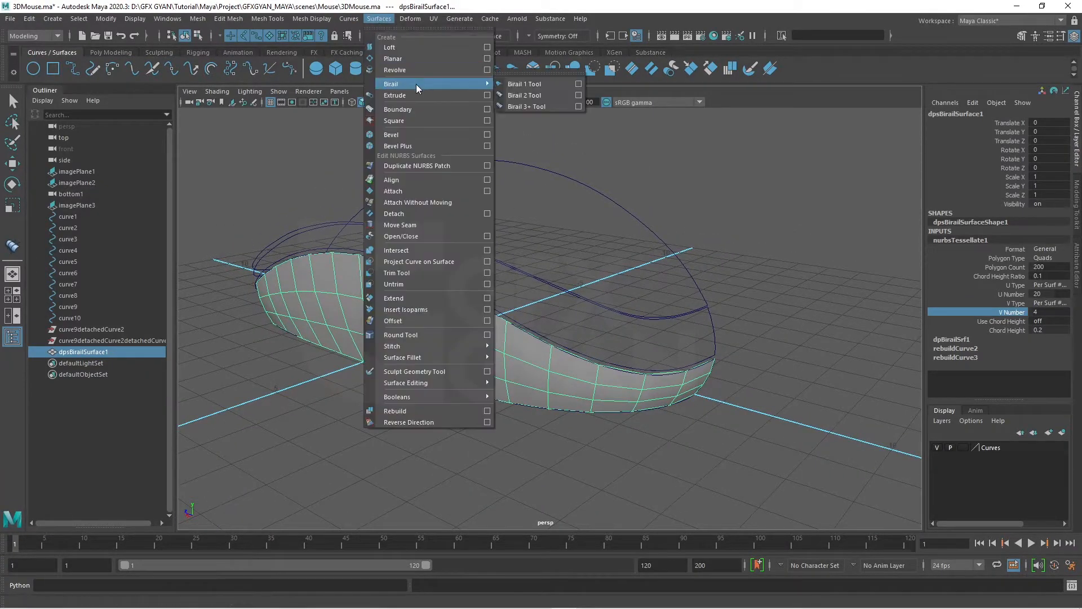
{"action": "left_click", "coordinate": [579, 96]}
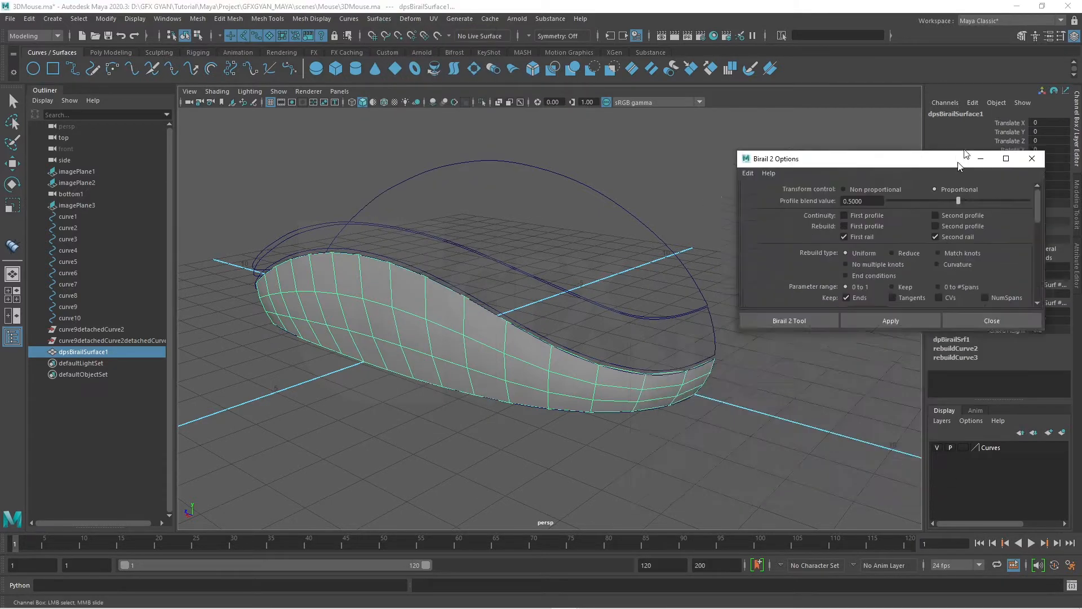
{"action": "scroll", "coordinate": [992, 198], "scroll_direction": "down", "scroll_amount": 6}
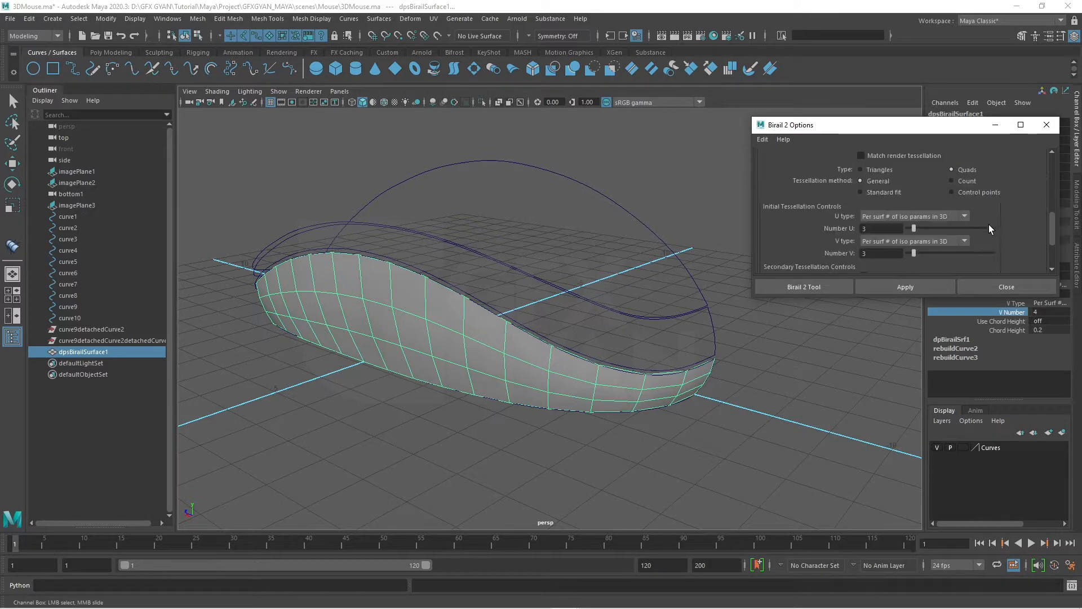
{"action": "left_click", "coordinate": [927, 285]}
{"action": "left_click_drag", "start_coordinate": [746, 363], "coordinate": [580, 347], "text": "alt"}
{"action": "left_click", "coordinate": [725, 362]}
{"action": "left_click", "coordinate": [504, 290]}
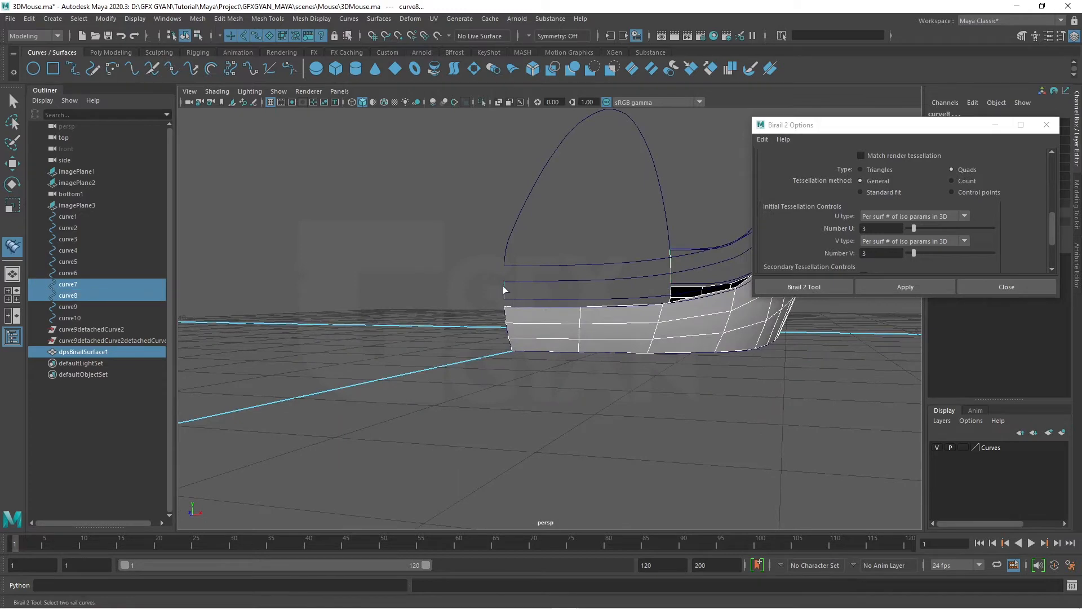
{"action": "left_click", "coordinate": [570, 281]}
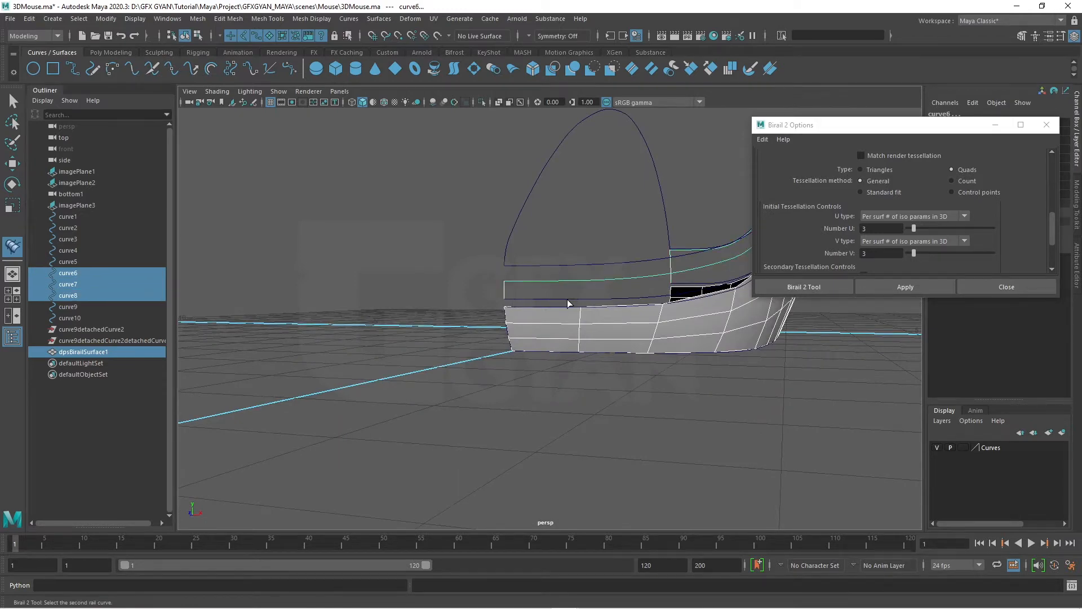
{"action": "left_click", "coordinate": [567, 299]}
{"action": "left_click_drag", "start_coordinate": [566, 299], "coordinate": [618, 357], "text": "alt"}
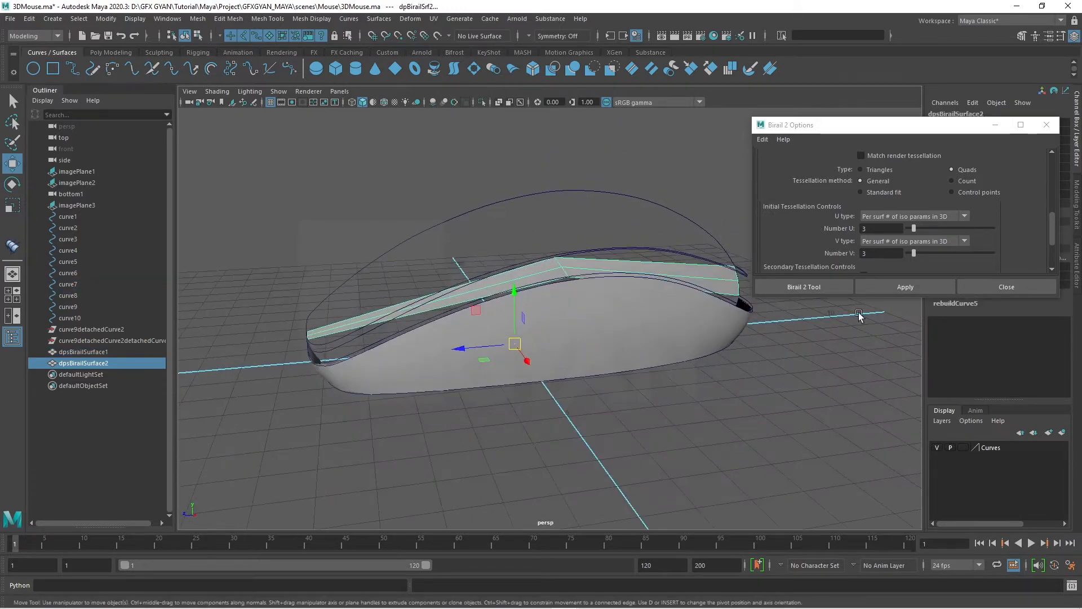
{"action": "left_click", "coordinate": [996, 285]}
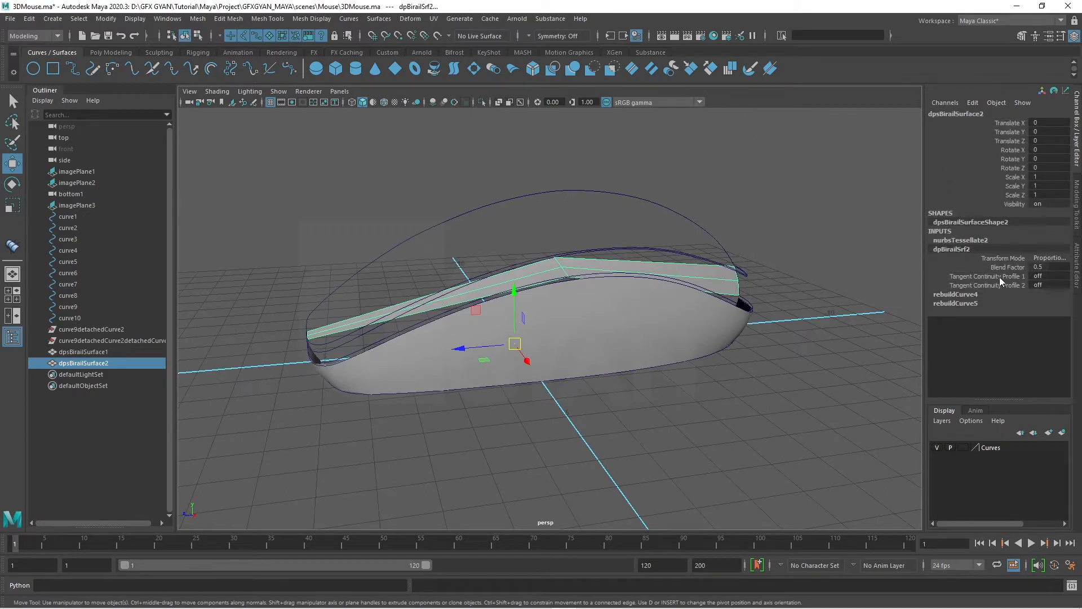
Set the upper band surface's tessellation U Number to 20
{"action": "left_click", "coordinate": [974, 243]}
{"action": "left_click", "coordinate": [1003, 295]}
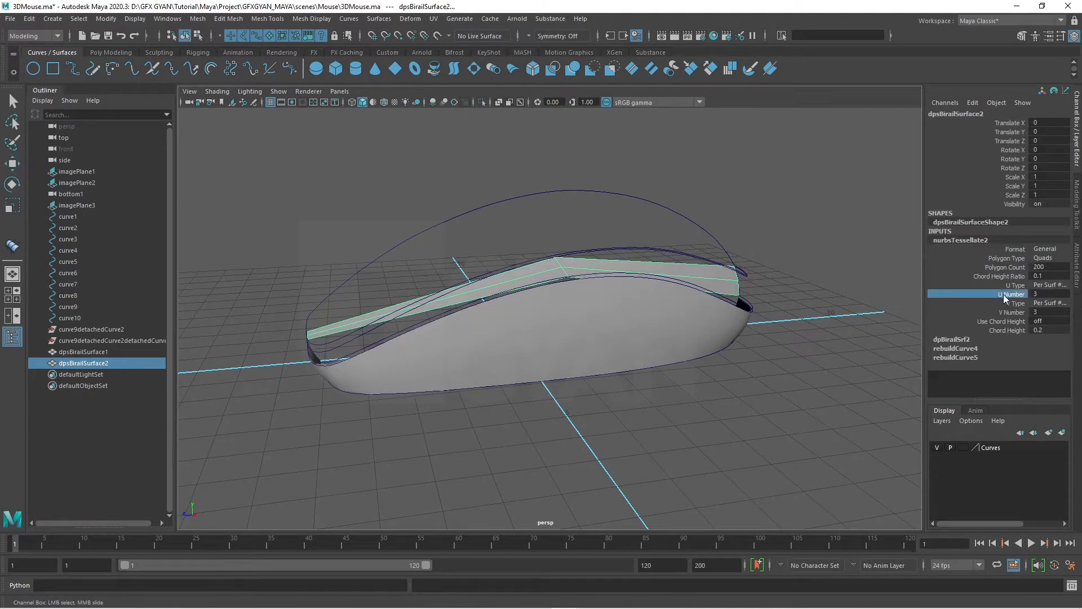
{"action": "middle_click_drag", "start_coordinate": [794, 350], "coordinate": [800, 355]}
{"action": "left_click", "coordinate": [1042, 294]}
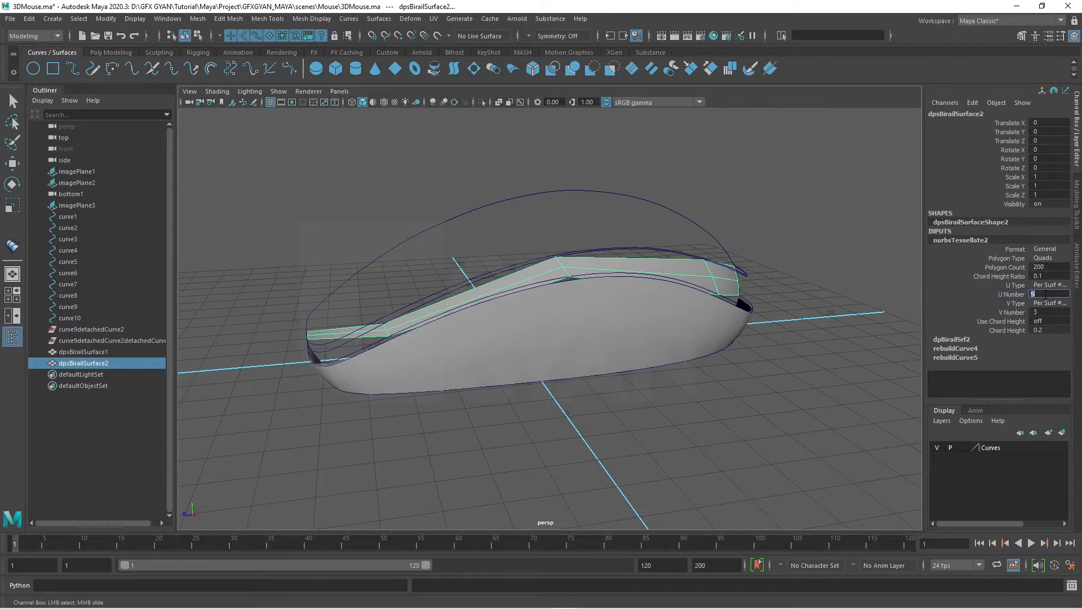
{"action": "type", "text": "20"}
{"action": "key", "text": "Return"}
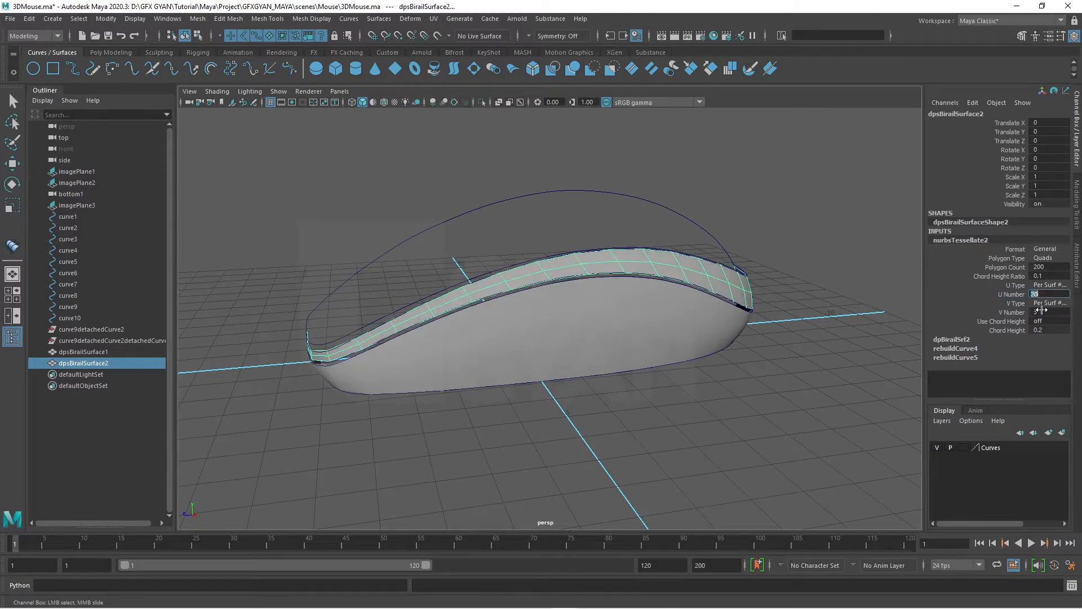
Select both side surfaces and examine their wireframes and the gap between them
{"action": "left_click_drag", "start_coordinate": [620, 322], "coordinate": [568, 387], "text": "alt"}
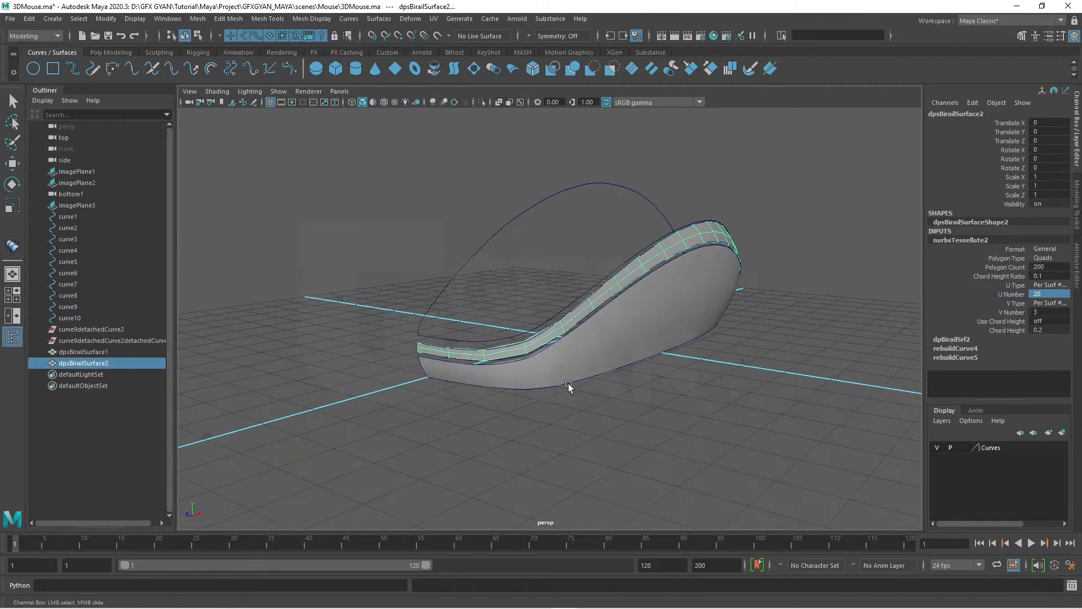
{"action": "left_click", "coordinate": [562, 372], "text": "shift"}
{"action": "key", "text": "w"}
{"action": "left_click_drag", "start_coordinate": [874, 374], "coordinate": [723, 390], "text": "alt"}
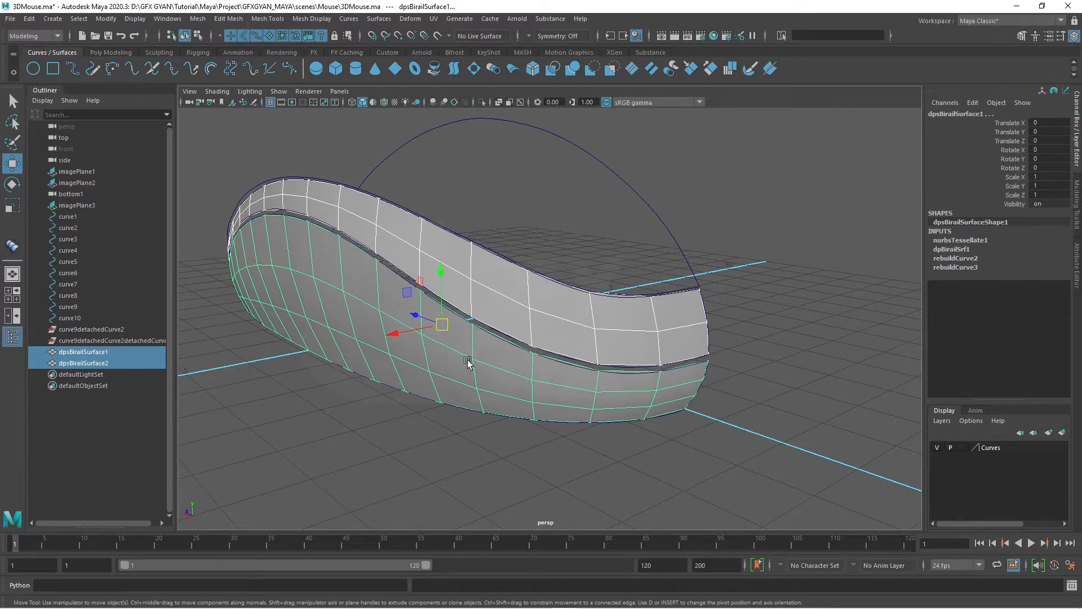
{"action": "left_click_drag", "start_coordinate": [475, 382], "coordinate": [544, 384], "text": "alt"}
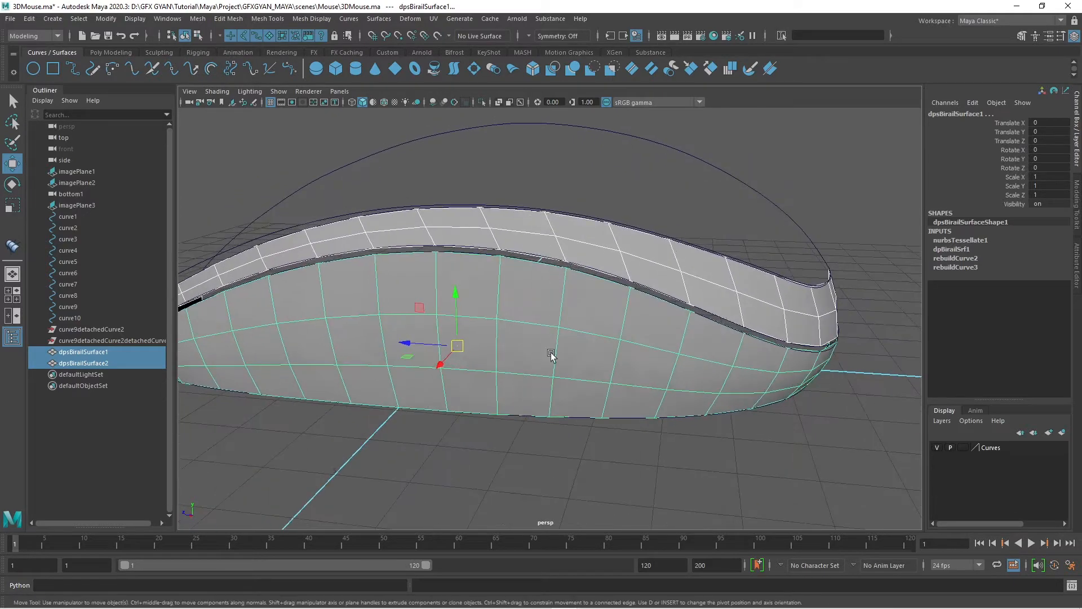
{"action": "left_click_drag", "start_coordinate": [357, 418], "coordinate": [358, 347], "text": "alt"}
{"action": "left_click_drag", "start_coordinate": [468, 345], "coordinate": [619, 381], "text": "alt"}
{"action": "scroll", "coordinate": [619, 381], "scroll_direction": "up", "scroll_amount": 4}
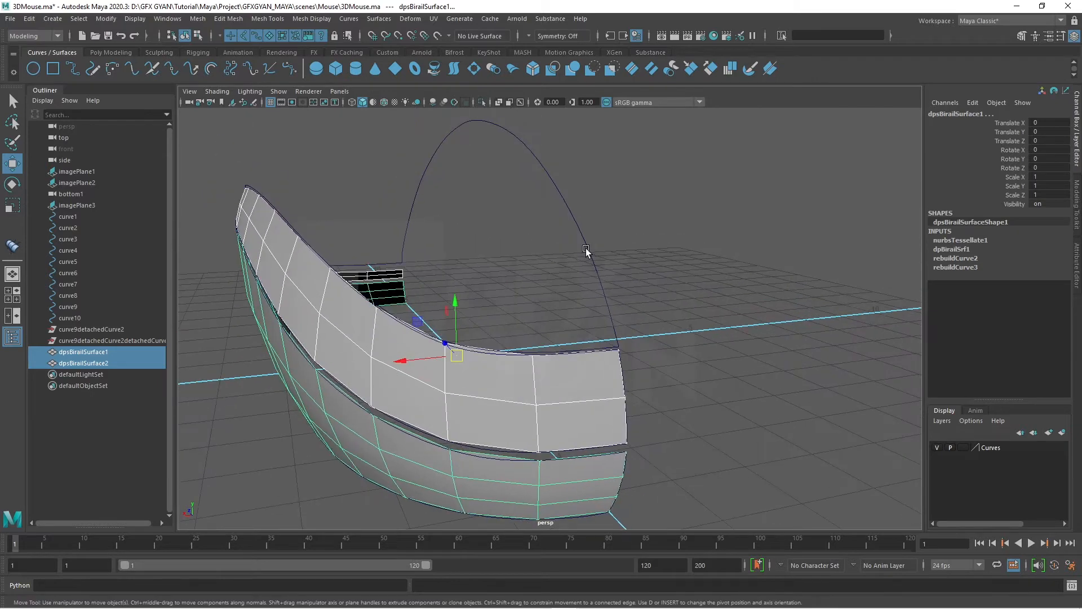
Examine how the arched curve10 and the rim curve9 outline the open top of the mouse
{"action": "left_click", "coordinate": [586, 250]}
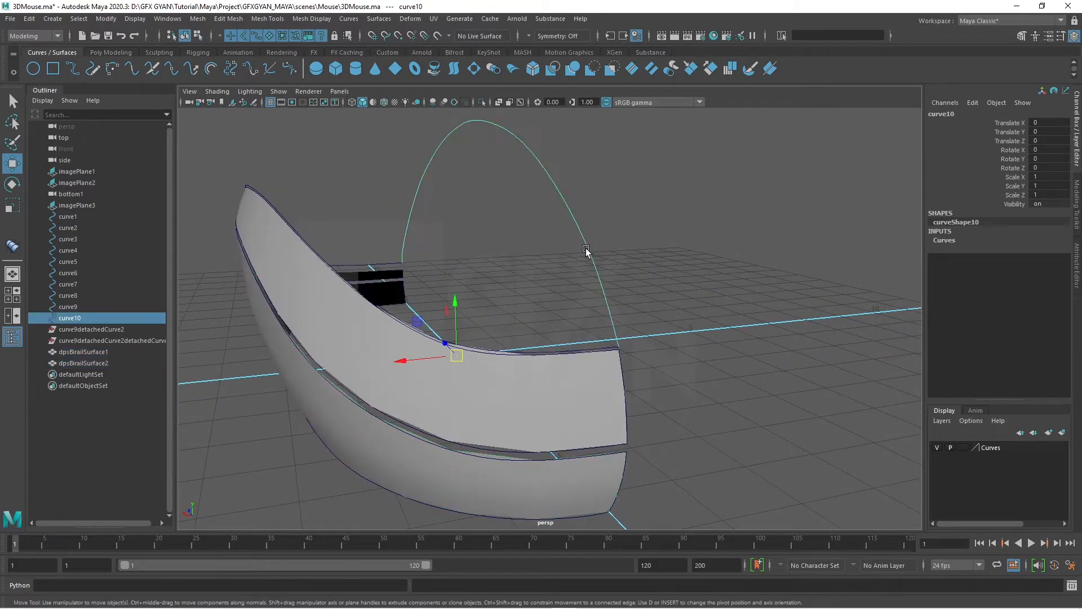
{"action": "left_click", "coordinate": [534, 353], "text": "shift"}
{"action": "left_click_drag", "start_coordinate": [655, 318], "coordinate": [636, 340], "text": "alt"}
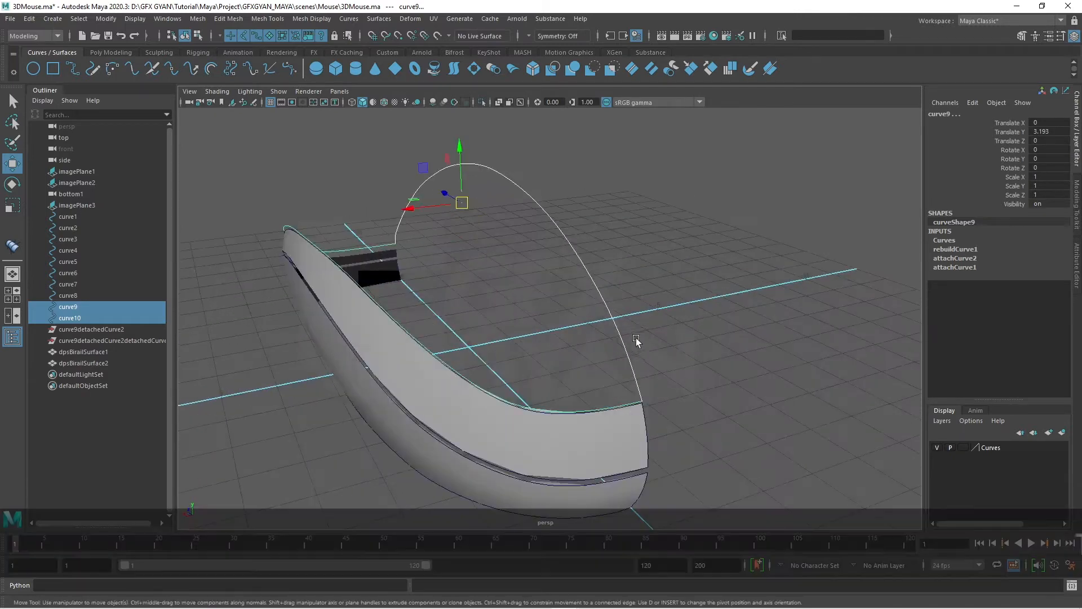
{"action": "left_click", "coordinate": [667, 314]}
{"action": "scroll", "coordinate": [671, 324], "scroll_direction": "down", "scroll_amount": 2}
{"action": "left_click", "coordinate": [518, 380]}
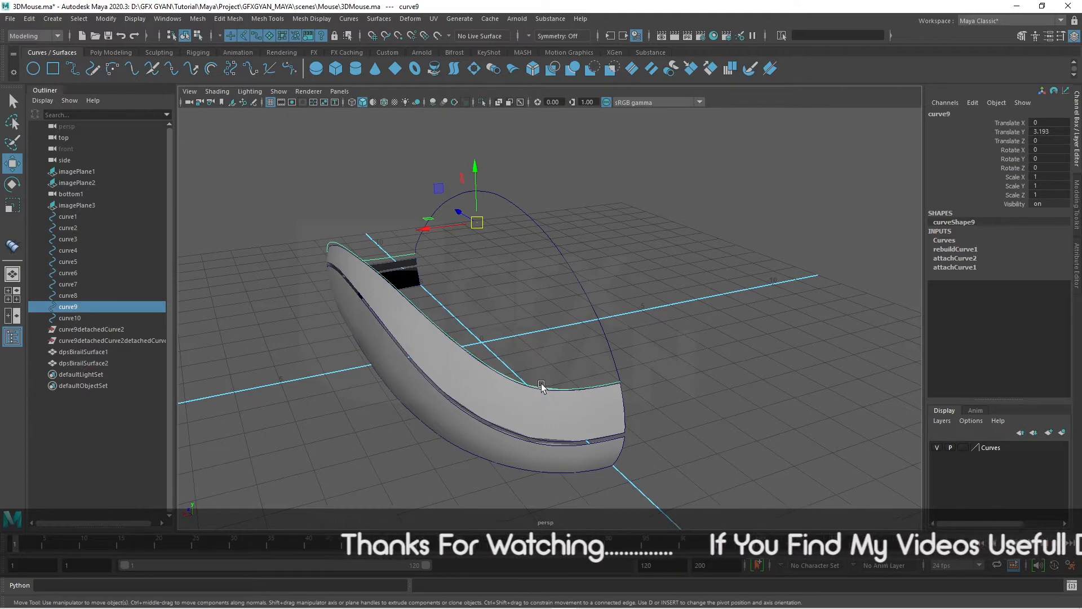
{"action": "left_click_drag", "start_coordinate": [611, 346], "coordinate": [707, 407], "text": "alt"}
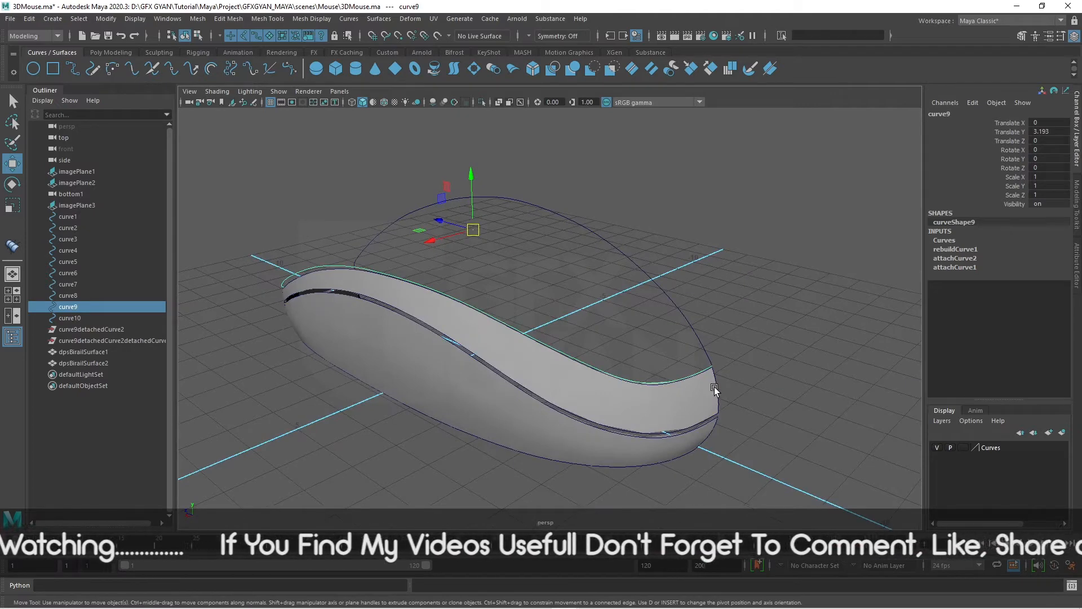
{"action": "left_click_drag", "start_coordinate": [565, 298], "coordinate": [428, 237], "text": "alt"}
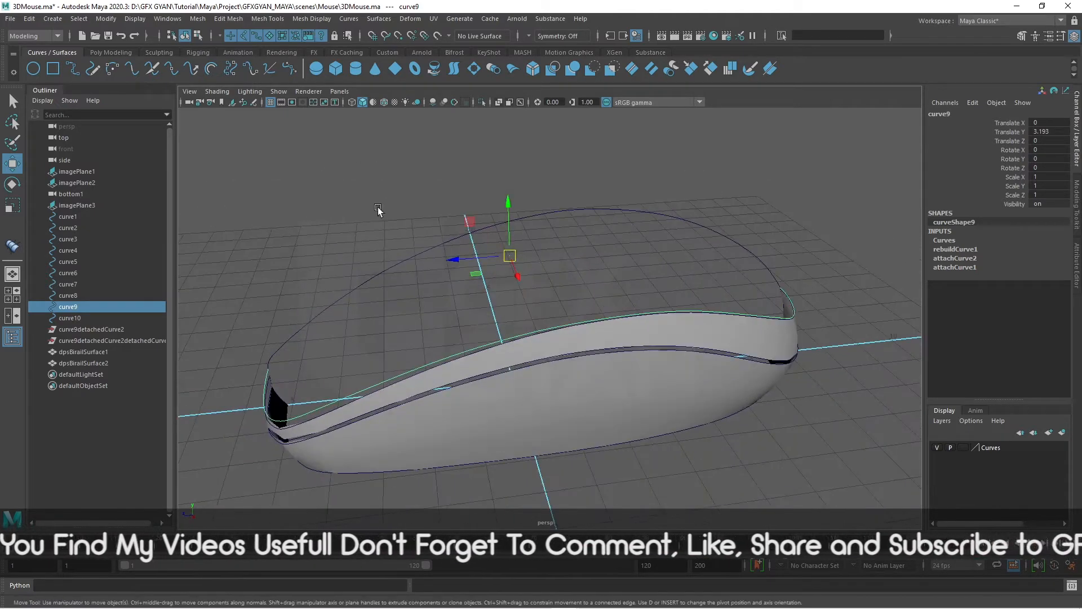
{"action": "left_click_drag", "start_coordinate": [381, 209], "coordinate": [565, 306], "text": "shift"}
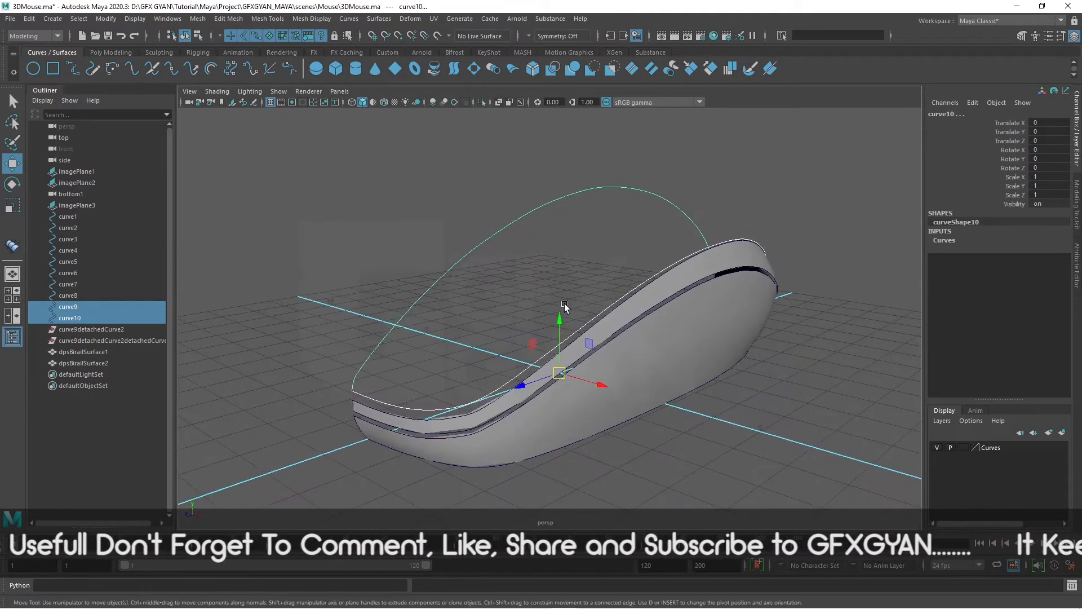
{"action": "left_click_drag", "start_coordinate": [717, 320], "coordinate": [649, 318], "text": "alt"}
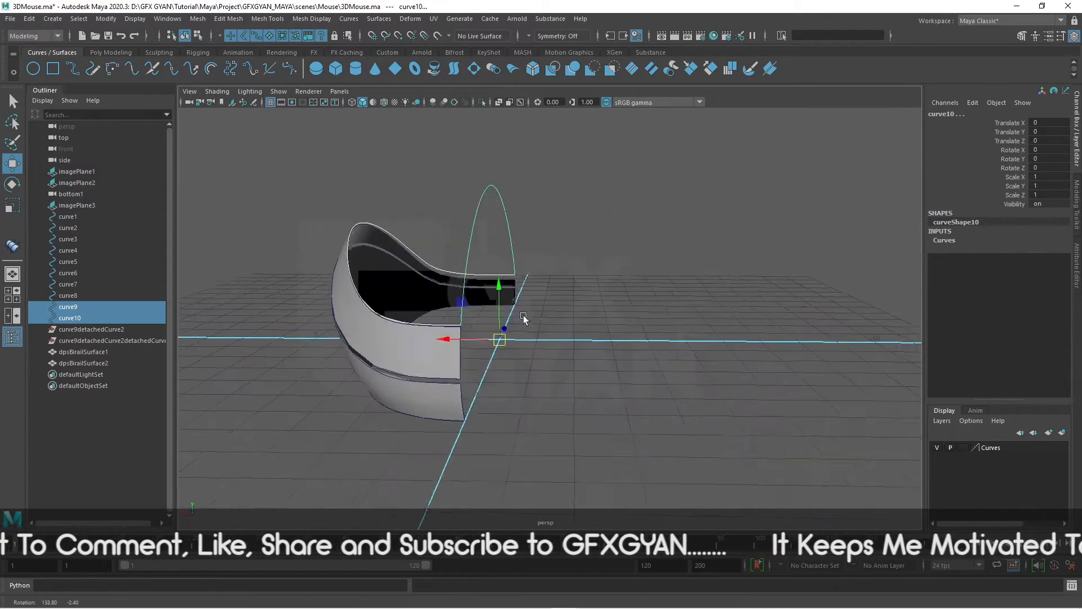
{"action": "left_click", "coordinate": [642, 319]}
{"action": "scroll", "coordinate": [604, 370], "scroll_direction": "up", "scroll_amount": 5}
{"action": "scroll", "coordinate": [710, 373], "scroll_direction": "up", "scroll_amount": 3}
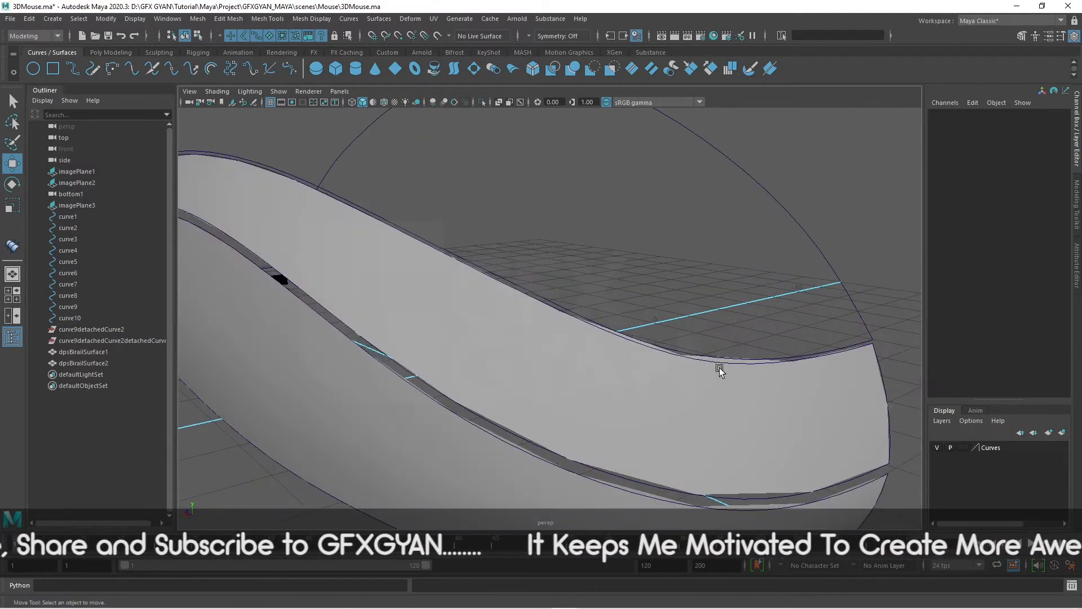
Turn on wireframe-on-shaded display to show the mesh edges of both side surfaces
{"action": "left_click", "coordinate": [683, 351]}
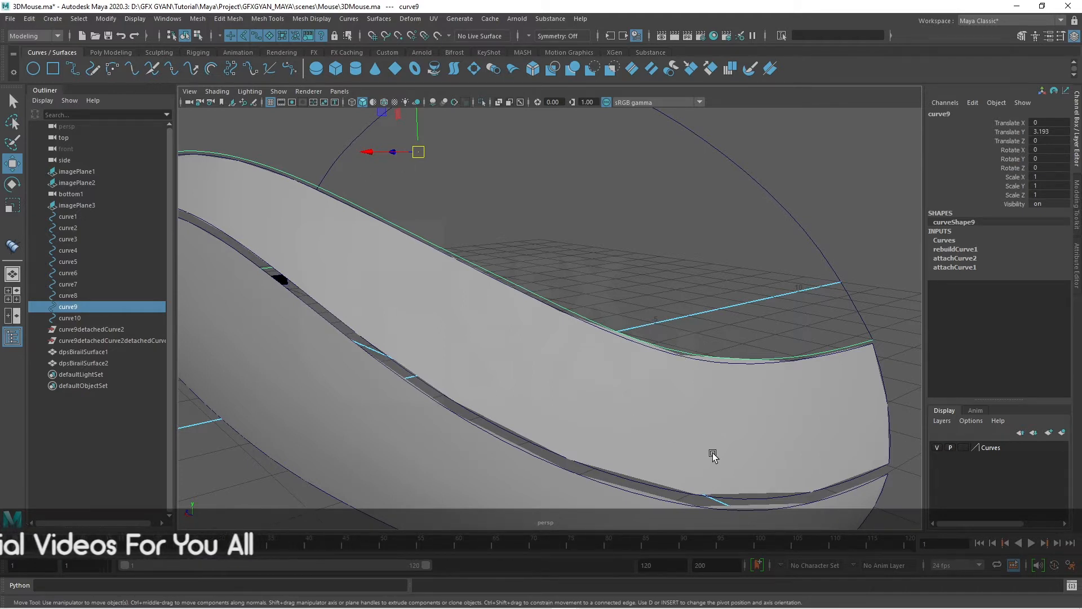
{"action": "left_click", "coordinate": [727, 431]}
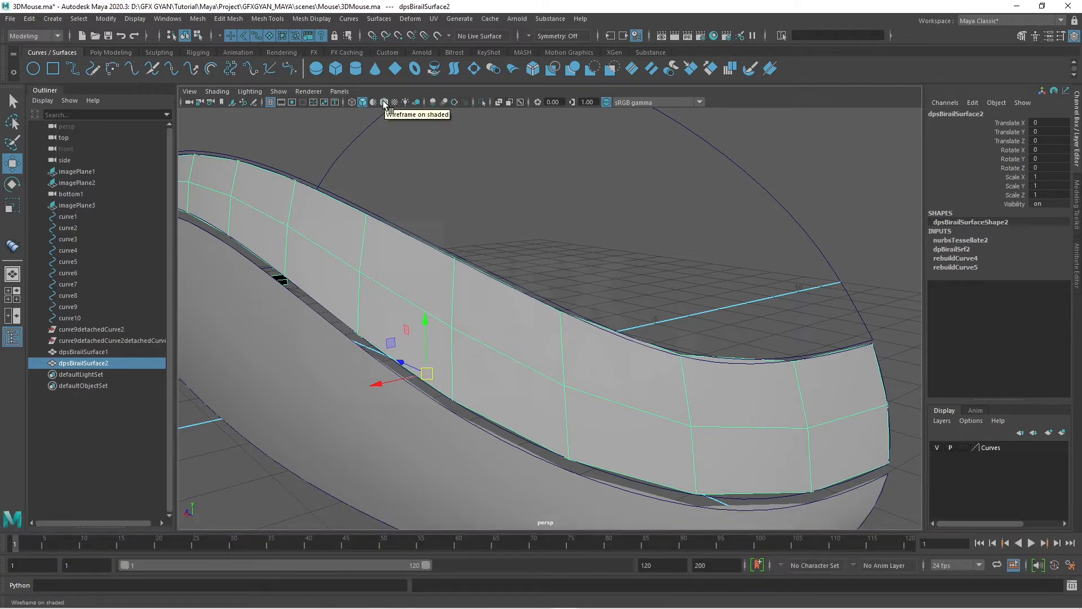
{"action": "left_click", "coordinate": [384, 103]}
{"action": "left_click", "coordinate": [620, 233]}
{"action": "mouse_move", "coordinate": [620, 232]}
{"action": "left_mouse_down", "text": "alt"}
{"action": "mouse_move", "coordinate": [701, 273]}
{"action": "mouse_move", "coordinate": [688, 244]}
{"action": "mouse_move", "coordinate": [641, 211]}
{"action": "mouse_move", "coordinate": [640, 294]}
{"action": "left_mouse_up", "text": "alt"}
Detach the rim curve9 at a curve point at parameter about 0.105, beside a mesh edge of the upper band
{"action": "left_click", "coordinate": [545, 255]}
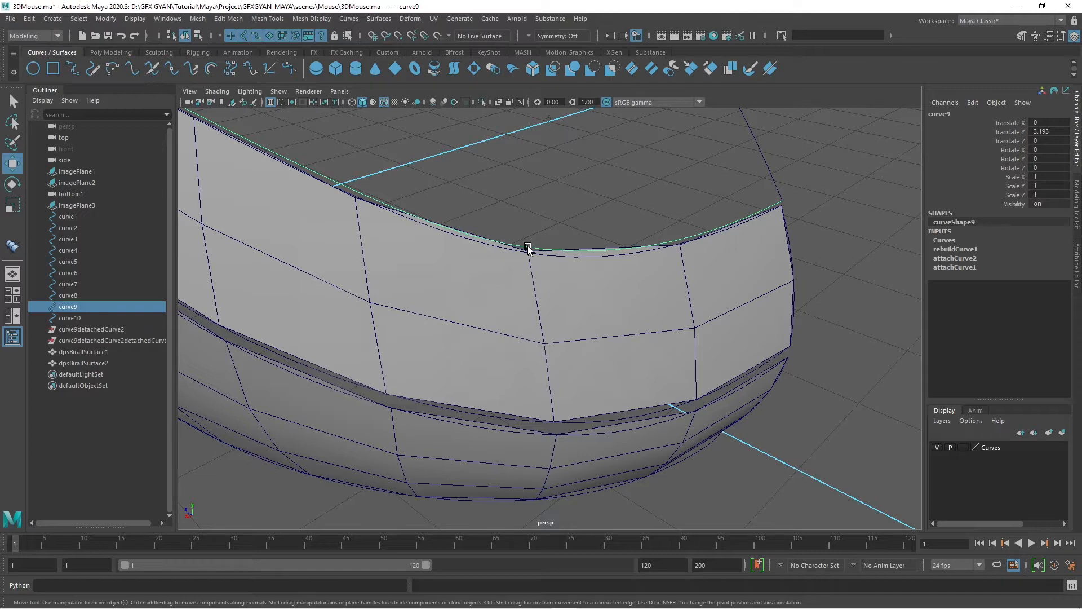
{"action": "left_click_drag", "start_coordinate": [551, 244], "coordinate": [562, 363], "text": "alt"}
{"action": "right_click_drag", "start_coordinate": [534, 378], "coordinate": [522, 289]}
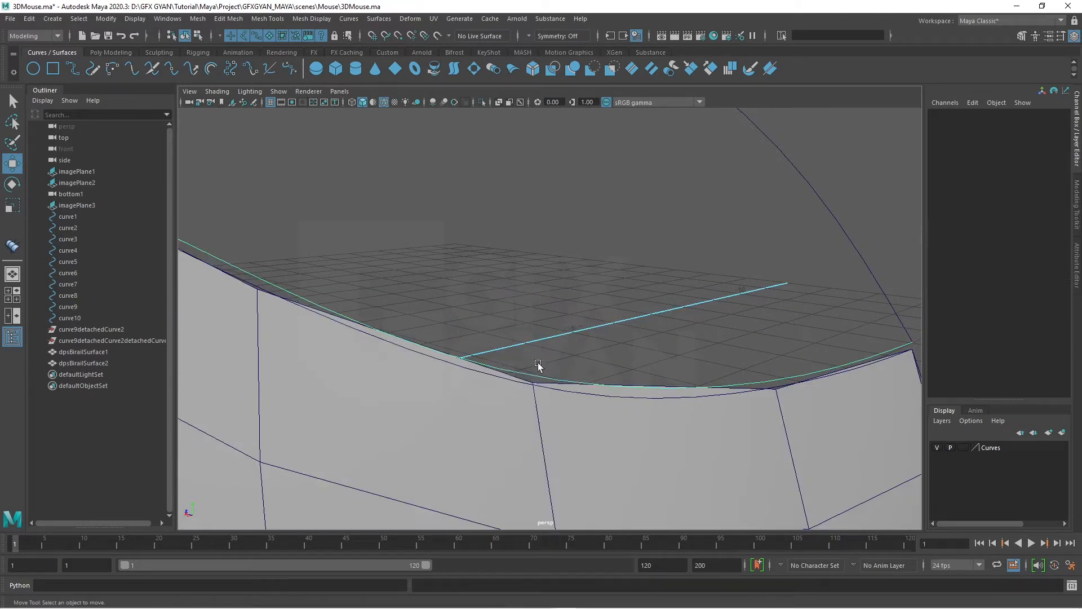
{"action": "left_click_drag", "start_coordinate": [500, 370], "coordinate": [528, 395]}
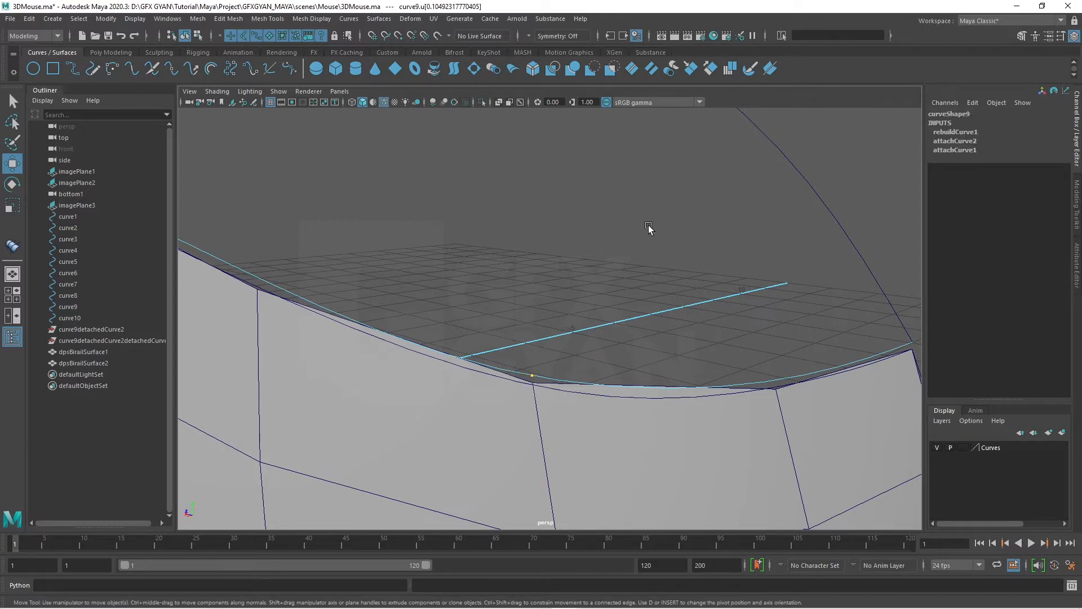
{"action": "left_click", "coordinate": [349, 18]}
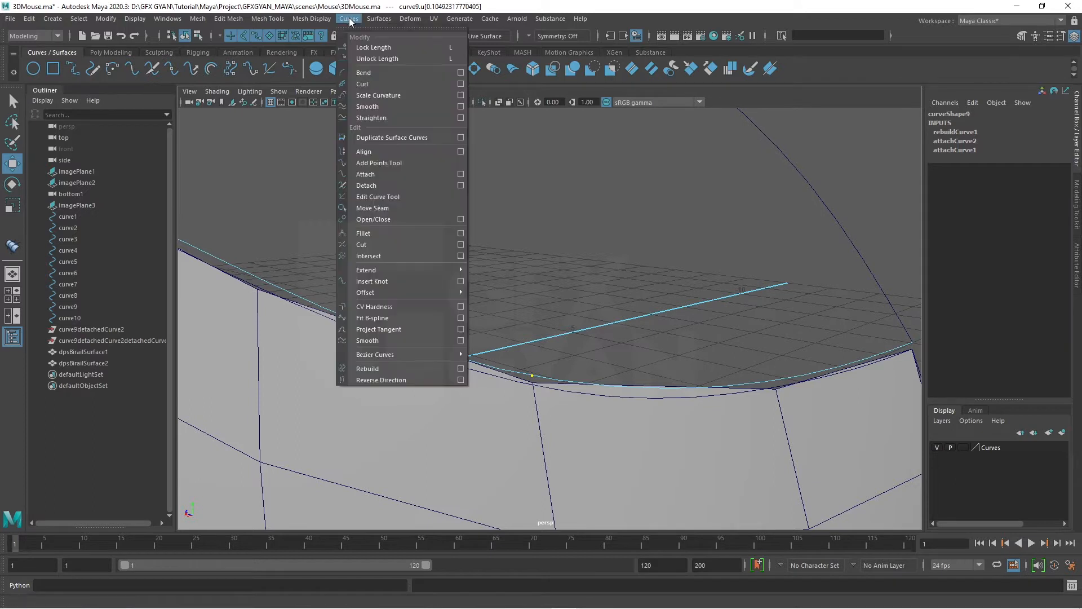
{"action": "left_click", "coordinate": [366, 185]}
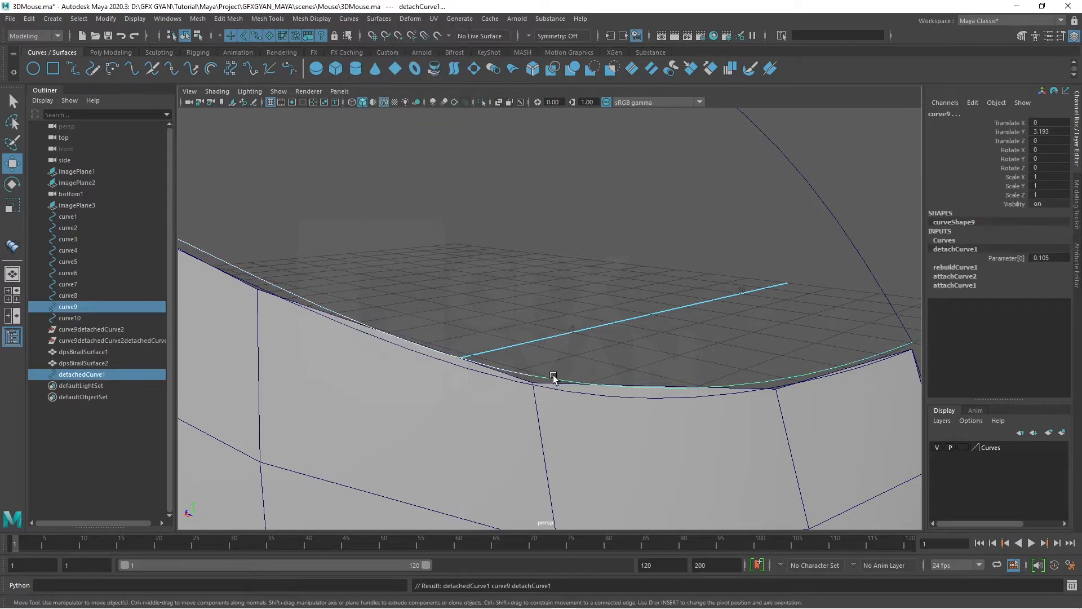
{"action": "left_click", "coordinate": [553, 378]}
{"action": "left_click", "coordinate": [523, 373], "text": "shift"}
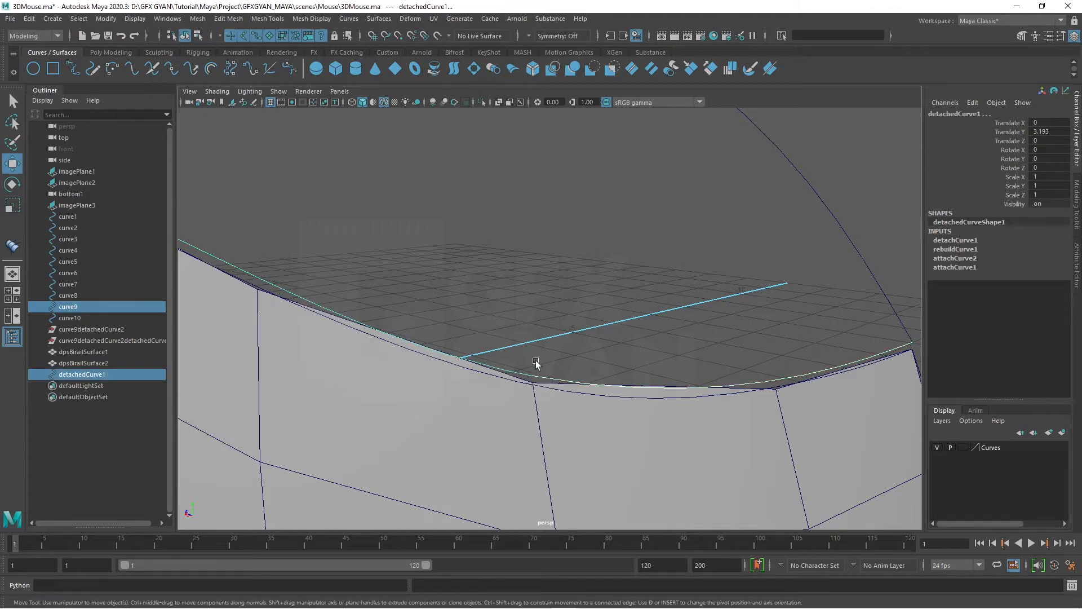
Detach detachedCurve1 at a curve point at parameter about 0.844, beside a mesh edge at the opposite end of the mouse
{"action": "scroll", "coordinate": [678, 314], "scroll_direction": "down", "scroll_amount": 5}
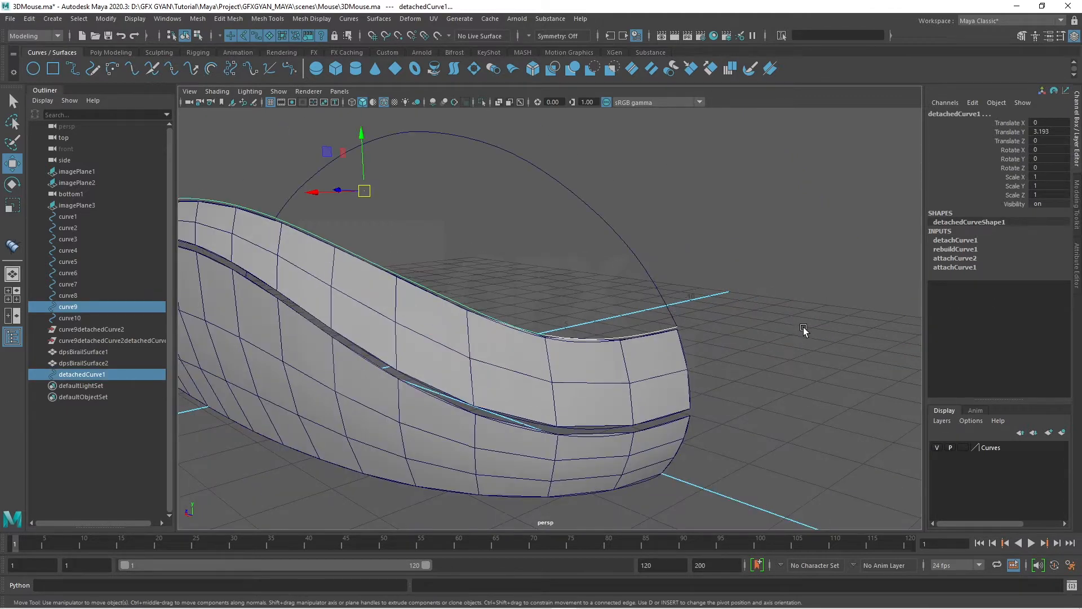
{"action": "scroll", "coordinate": [804, 330], "scroll_direction": "down", "scroll_amount": 5}
{"action": "left_click_drag", "start_coordinate": [363, 397], "coordinate": [538, 322], "text": "alt"}
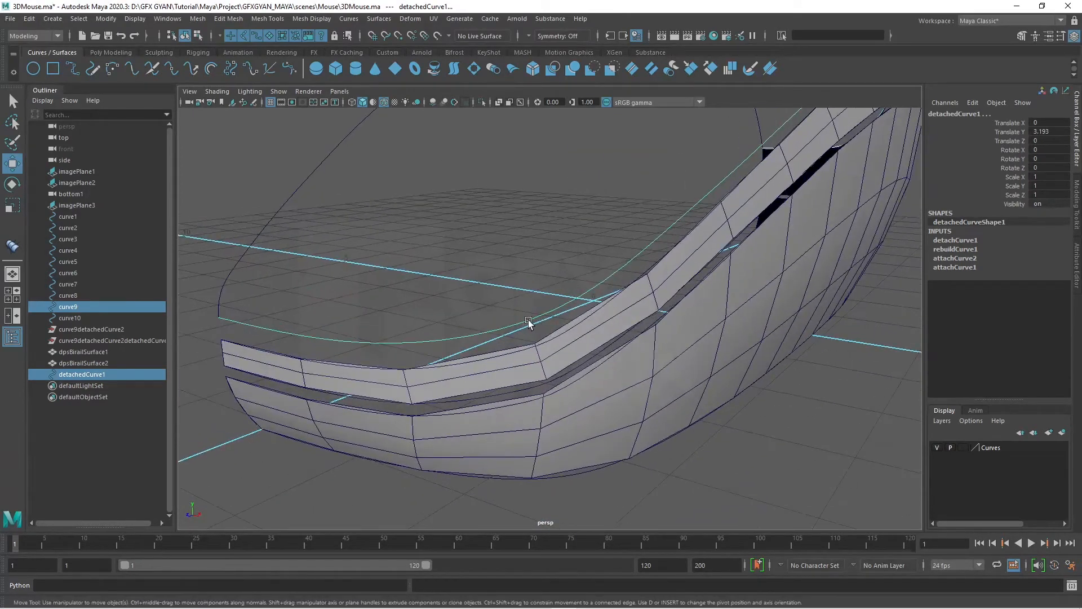
{"action": "left_click", "coordinate": [529, 320]}
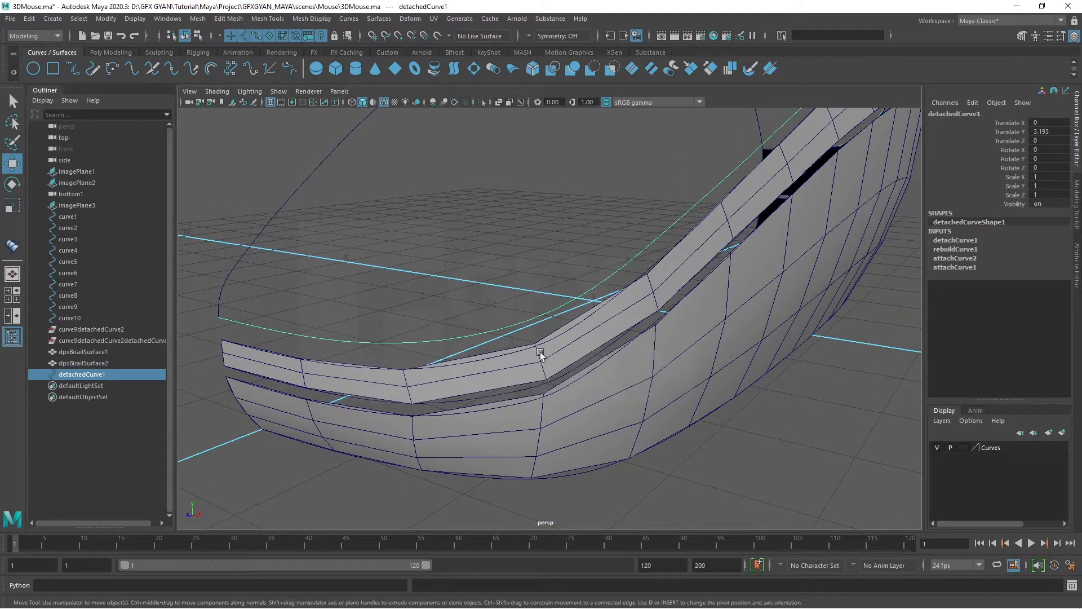
{"action": "right_click_drag", "start_coordinate": [525, 322], "coordinate": [526, 288]}
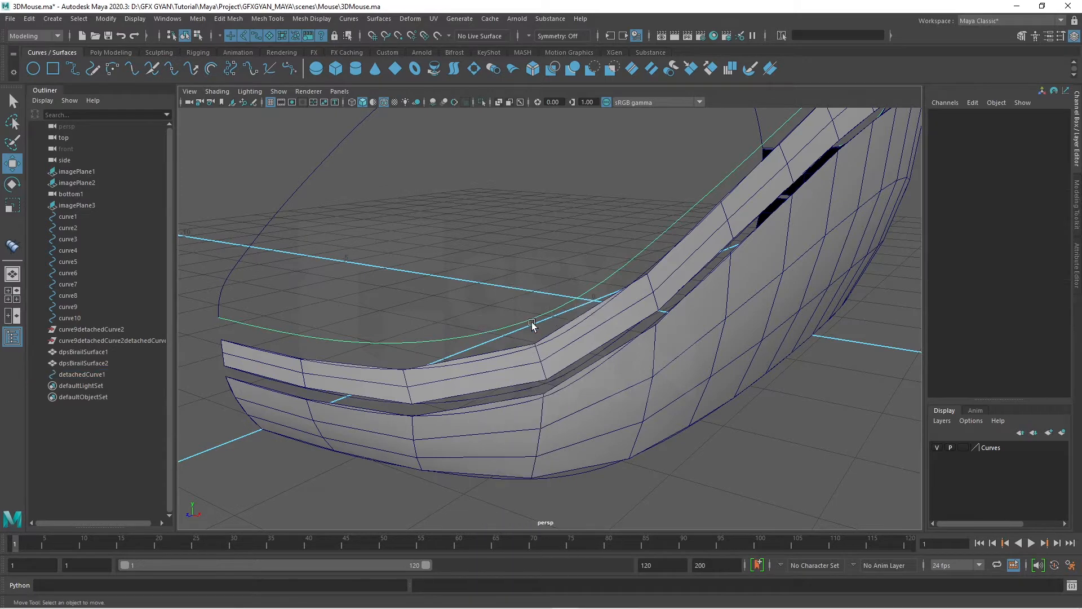
{"action": "left_click", "coordinate": [528, 323]}
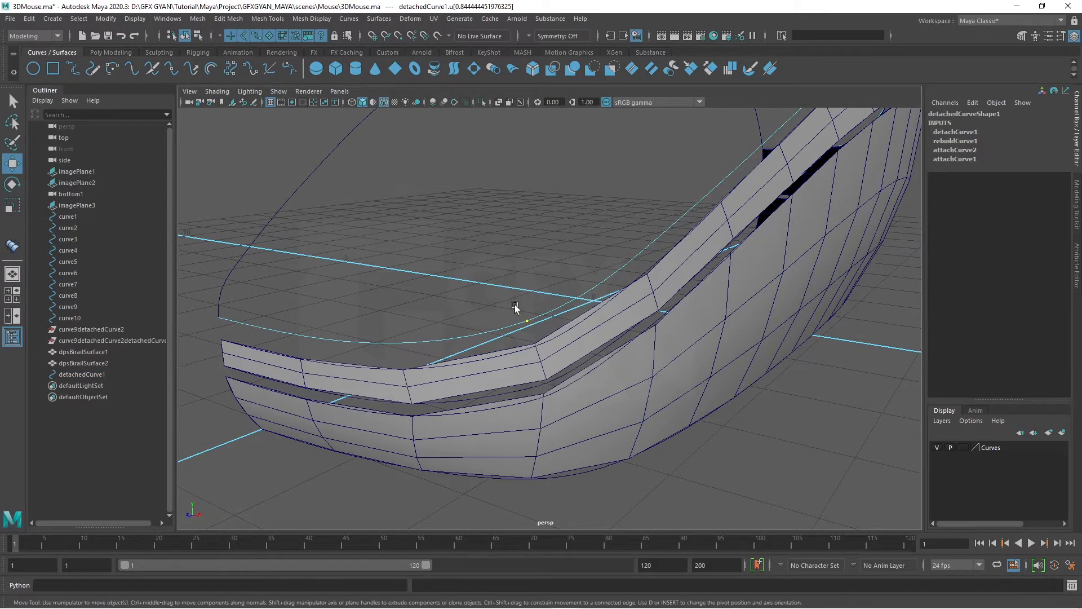
{"action": "left_click", "coordinate": [349, 19]}
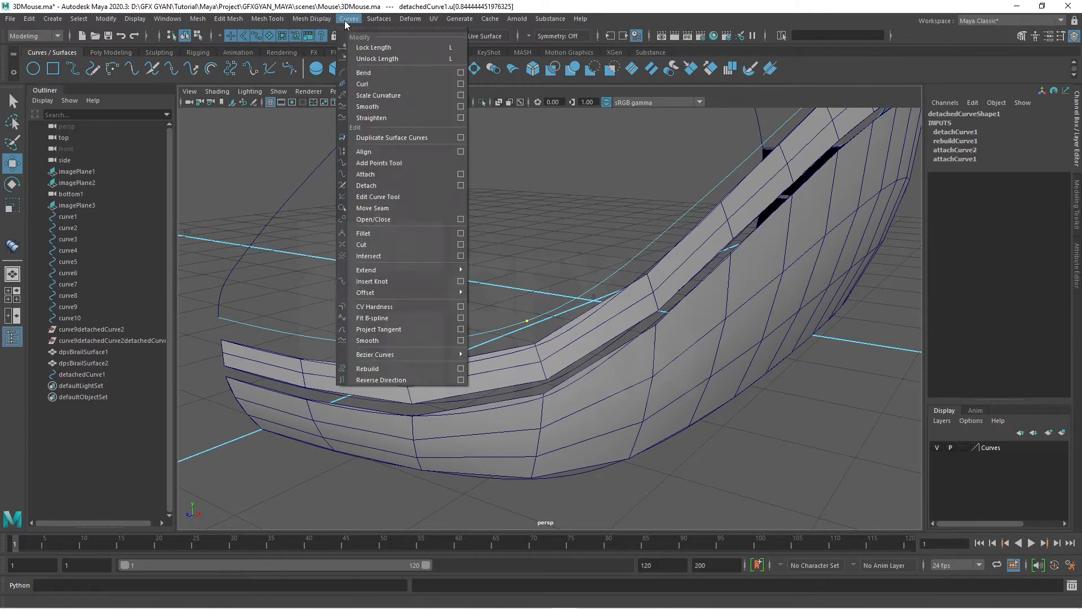
{"action": "left_click", "coordinate": [373, 185]}
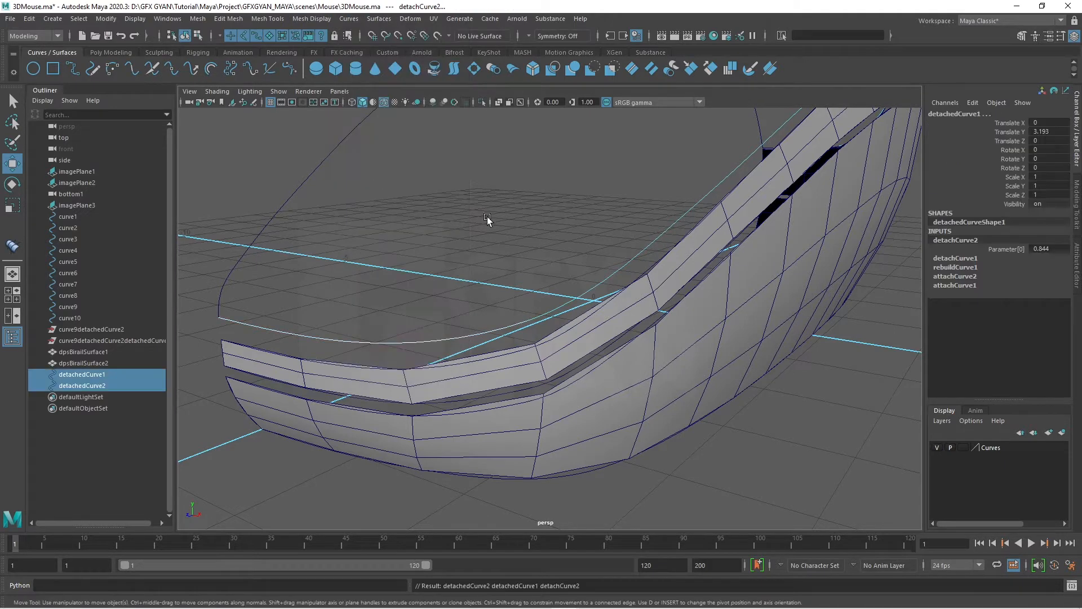
Select the separate rim pieces and the arched curve10 in turn to examine where the top rim is split
{"action": "scroll", "coordinate": [488, 219], "scroll_direction": "down", "scroll_amount": 5}
{"action": "left_click", "coordinate": [697, 458]}
{"action": "left_click", "coordinate": [497, 327]}
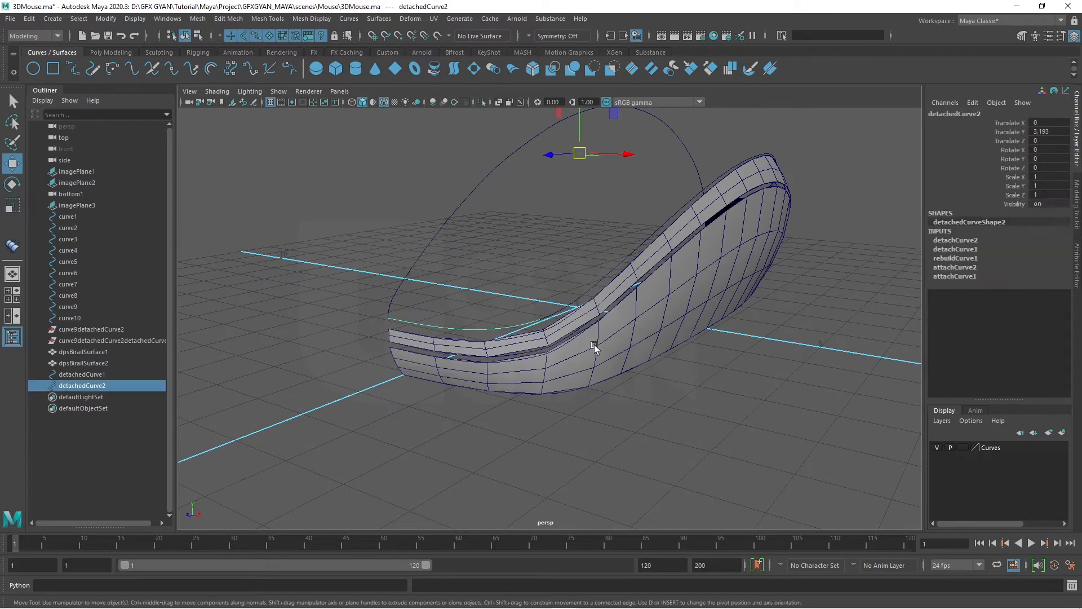
{"action": "left_click_drag", "start_coordinate": [595, 347], "coordinate": [636, 366], "text": "alt"}
{"action": "scroll", "coordinate": [636, 367], "scroll_direction": "up", "scroll_amount": 5}
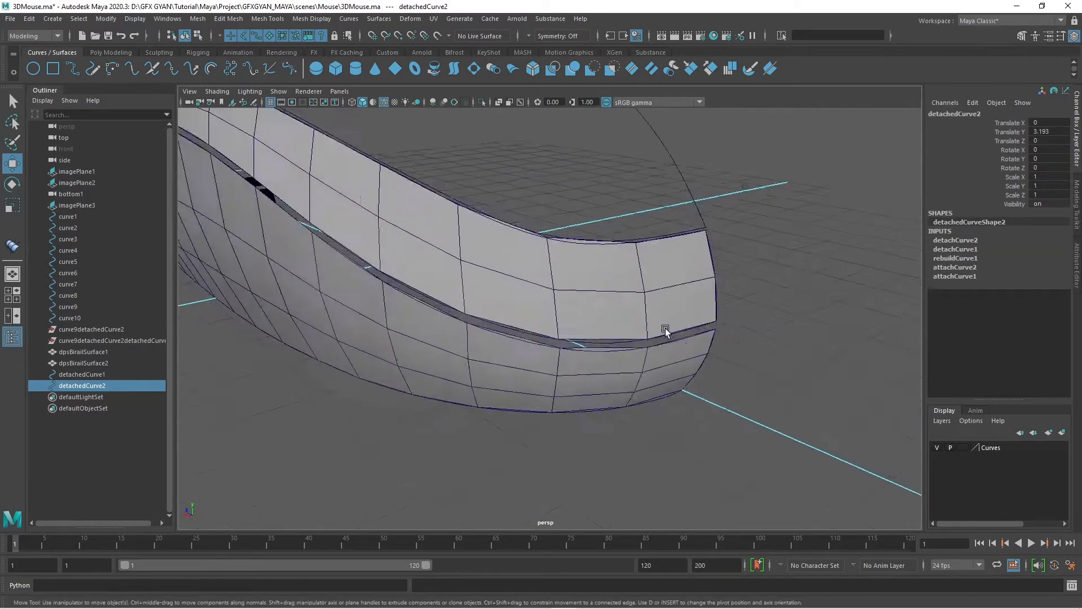
{"action": "left_click_drag", "start_coordinate": [665, 331], "coordinate": [627, 294], "text": "alt"}
{"action": "left_click", "coordinate": [622, 293]}
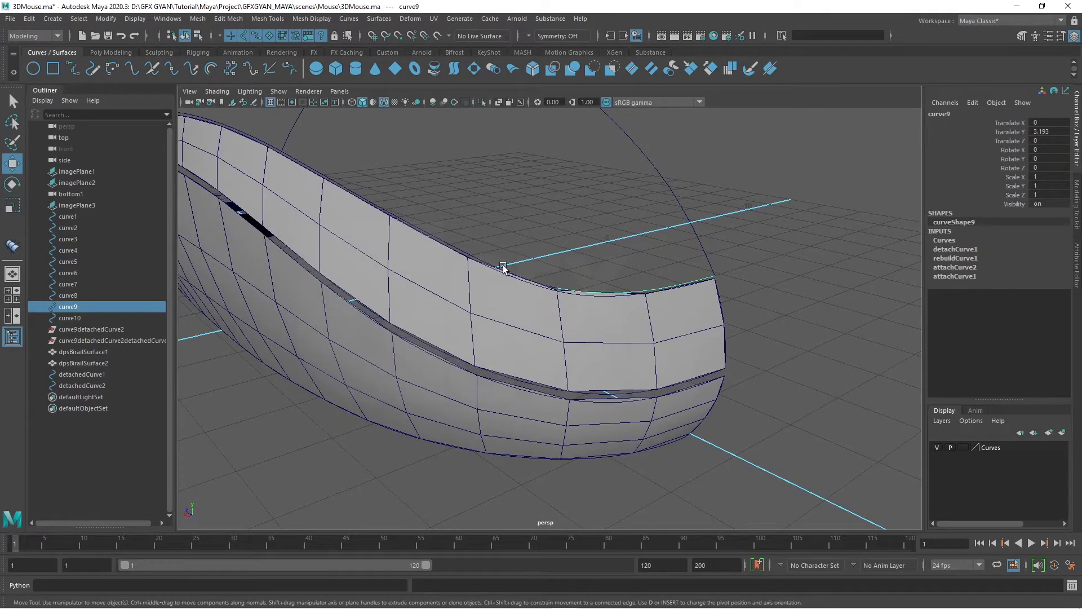
{"action": "left_click", "coordinate": [480, 260]}
{"action": "left_click", "coordinate": [662, 178]}
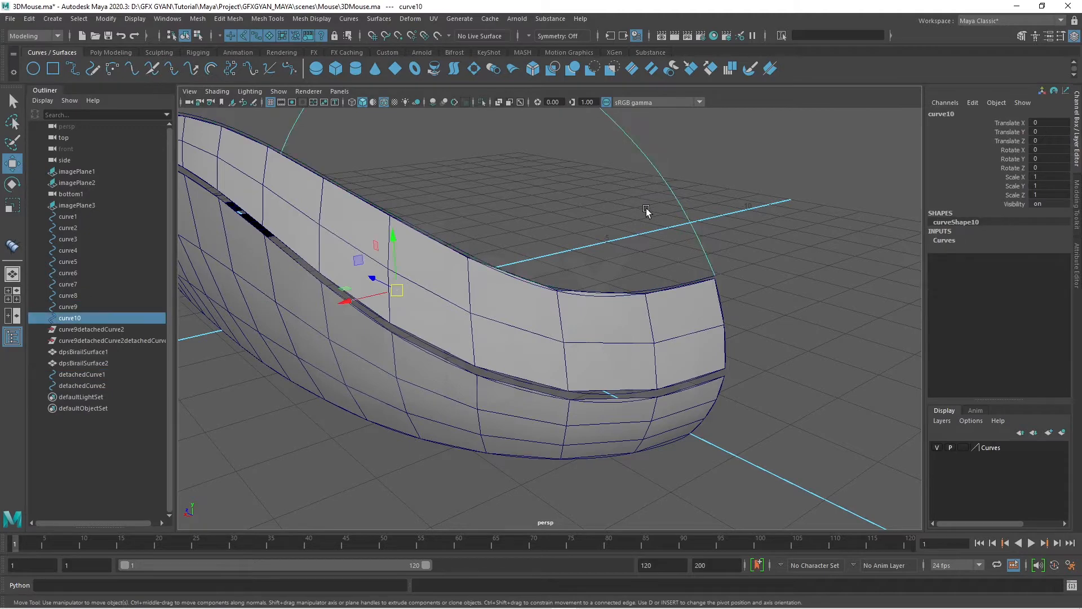
{"action": "left_click_drag", "start_coordinate": [729, 295], "coordinate": [512, 261], "text": "alt"}
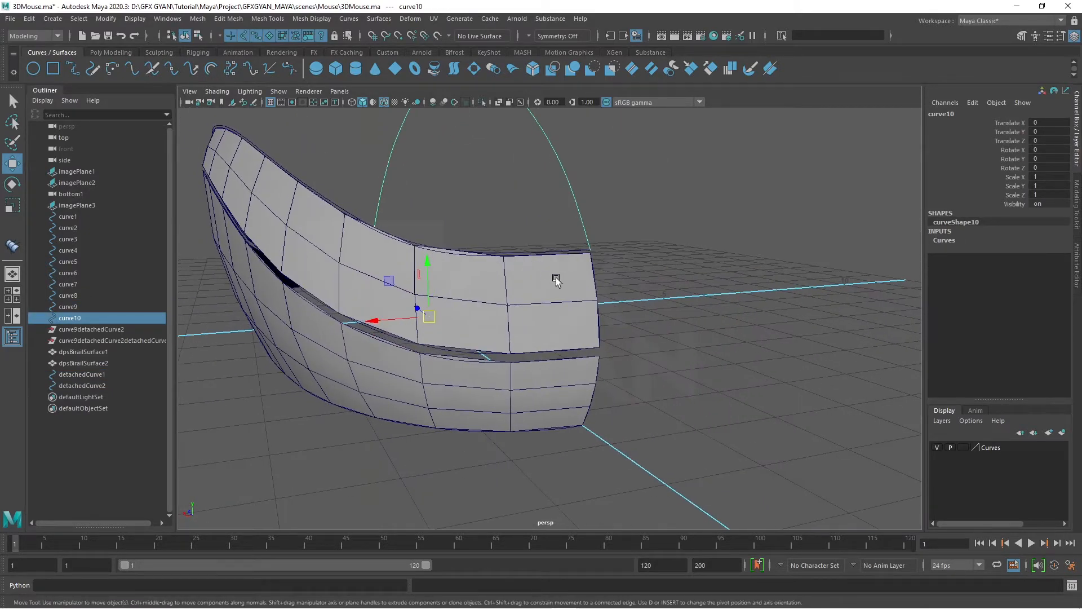
Hide both side surfaces together with curve1 to curve8, leaving the rim pieces and the arched curve10 displayed
{"action": "left_click_drag", "start_coordinate": [604, 422], "coordinate": [420, 274]}
{"action": "mouse_move", "coordinate": [512, 321]}
{"action": "left_mouse_down", "text": "alt"}
{"action": "mouse_move", "coordinate": [466, 340]}
{"action": "mouse_move", "coordinate": [618, 352]}
{"action": "mouse_move", "coordinate": [556, 255]}
{"action": "left_mouse_up", "text": "alt"}
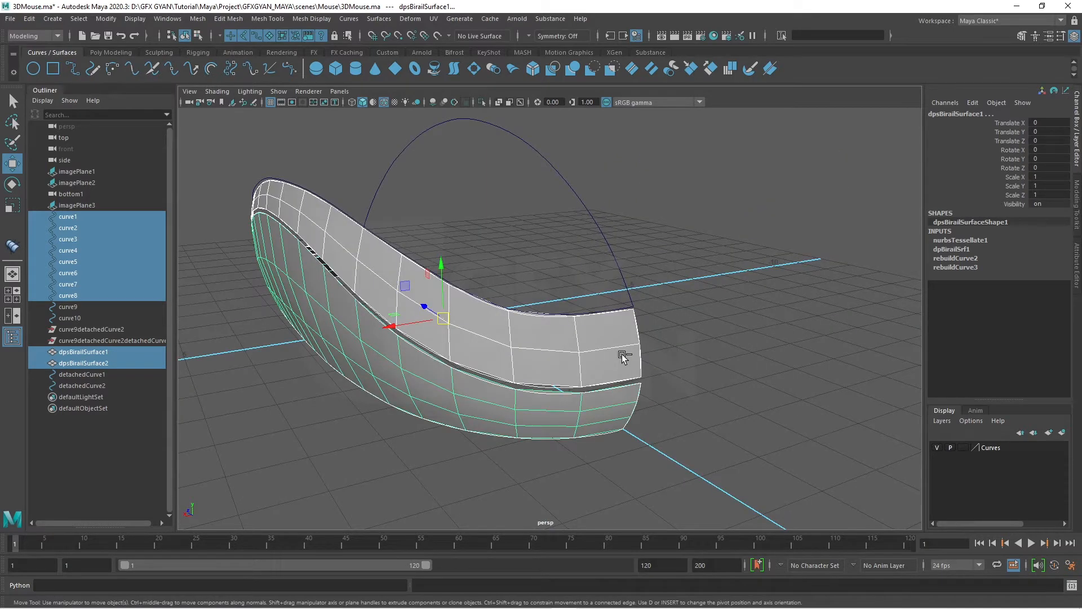
{"action": "key", "text": "ctrl+h"}
{"action": "left_click_drag", "start_coordinate": [648, 345], "coordinate": [692, 357], "text": "alt"}
Select the long rim piece detachedCurve1 and compare it and the arch with the mouse reference image in the side view
{"action": "left_click", "coordinate": [420, 274]}
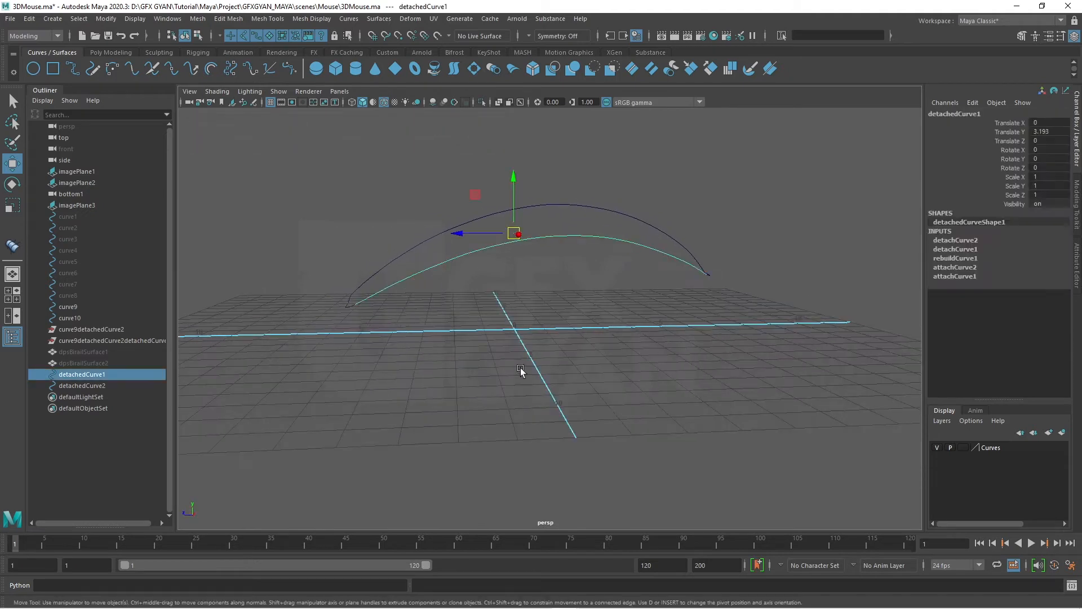
{"action": "key", "text": "space"}
{"action": "key", "text": "space"}
{"action": "scroll", "coordinate": [408, 341], "scroll_direction": "up", "scroll_amount": 7}
{"action": "middle_click_drag", "start_coordinate": [432, 356], "coordinate": [140, 305], "text": "alt"}
{"action": "scroll", "coordinate": [586, 280], "scroll_direction": "up", "scroll_amount": 4}
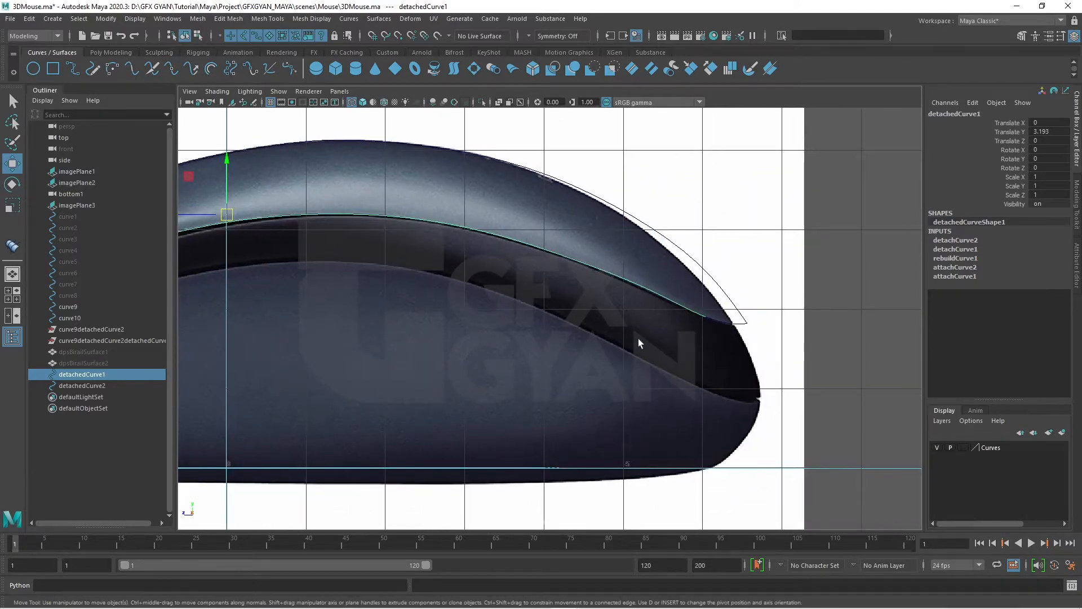
{"action": "scroll", "coordinate": [638, 338], "scroll_direction": "down", "scroll_amount": 2}
{"action": "key", "text": "space"}
{"action": "key", "text": "space"}
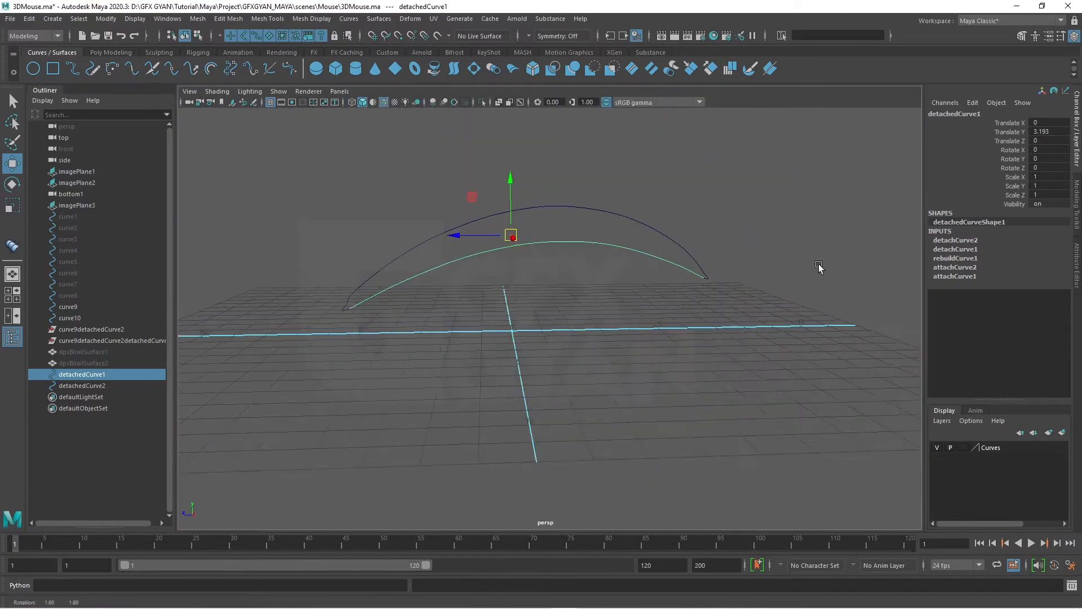
Check the parameter range and span count of the two short end curves, curve9 and detachedCurve2, in their shape attributes
{"action": "left_click_drag", "start_coordinate": [819, 269], "coordinate": [665, 328], "text": "alt"}
{"action": "left_click", "coordinate": [709, 334]}
{"action": "scroll", "coordinate": [665, 328], "scroll_direction": "up", "scroll_amount": 3}
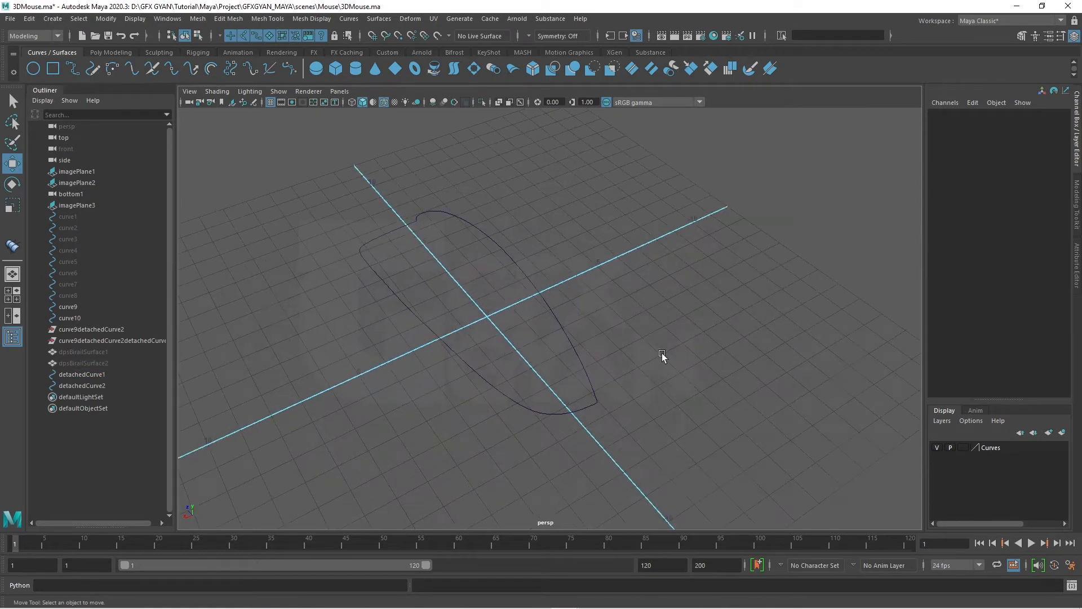
{"action": "left_click", "coordinate": [570, 399]}
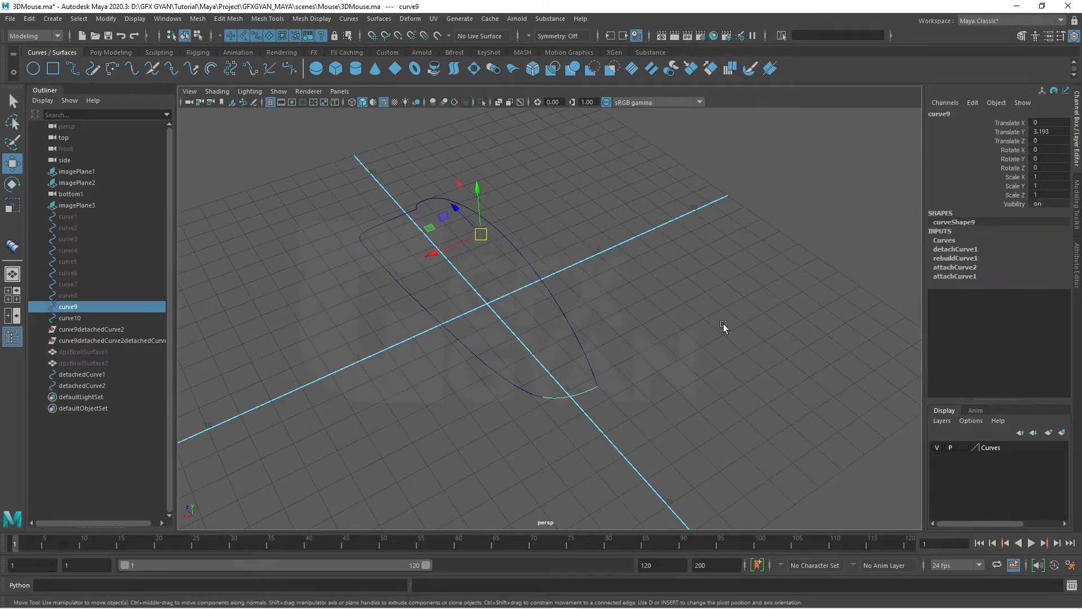
{"action": "left_click", "coordinate": [1077, 257]}
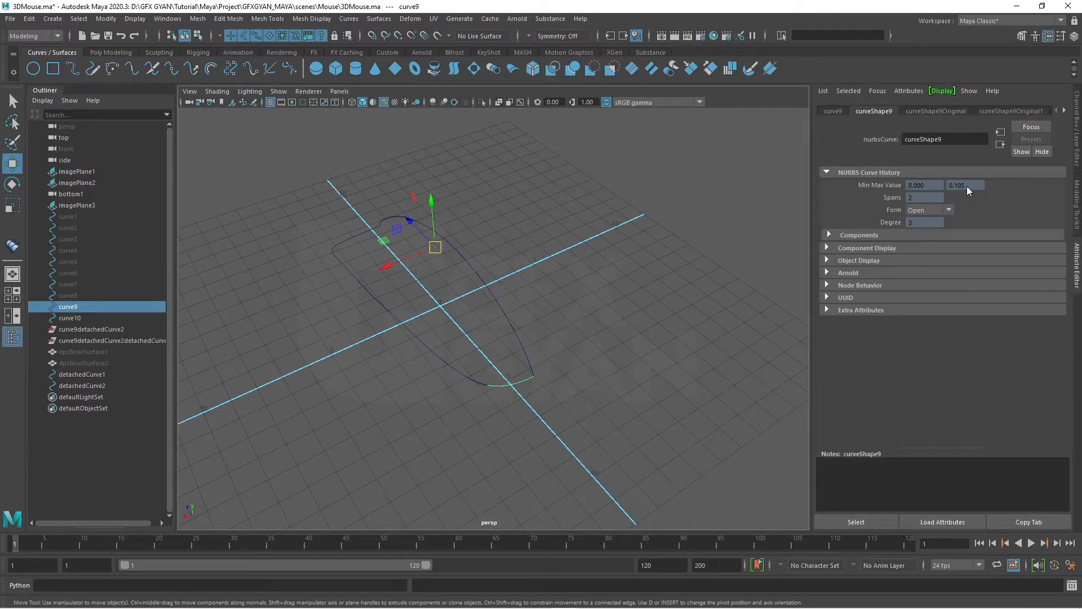
{"action": "left_click", "coordinate": [357, 233]}
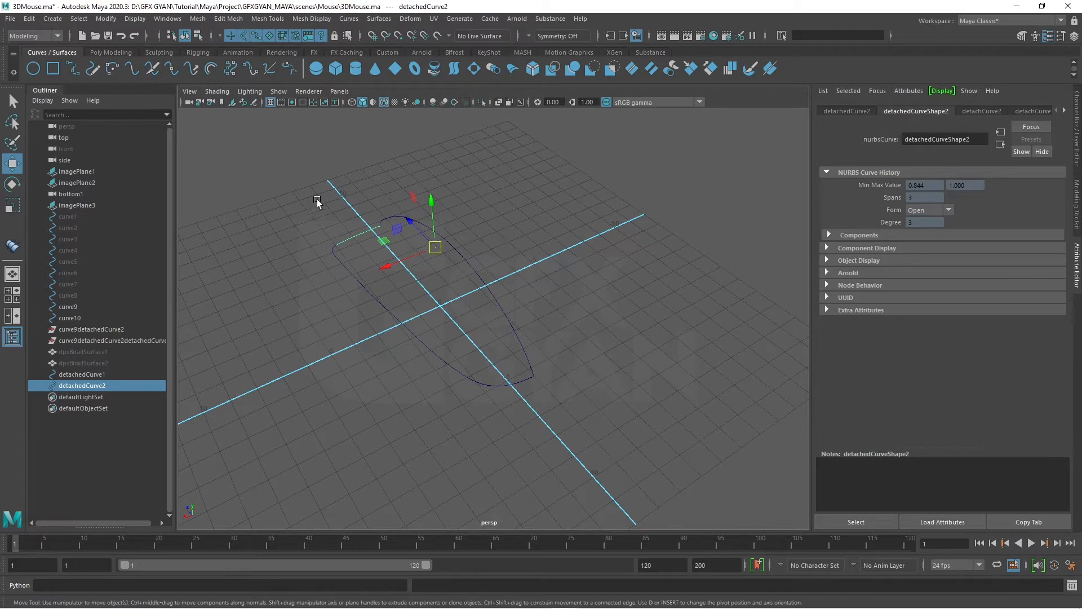
{"action": "left_click", "coordinate": [556, 380]}
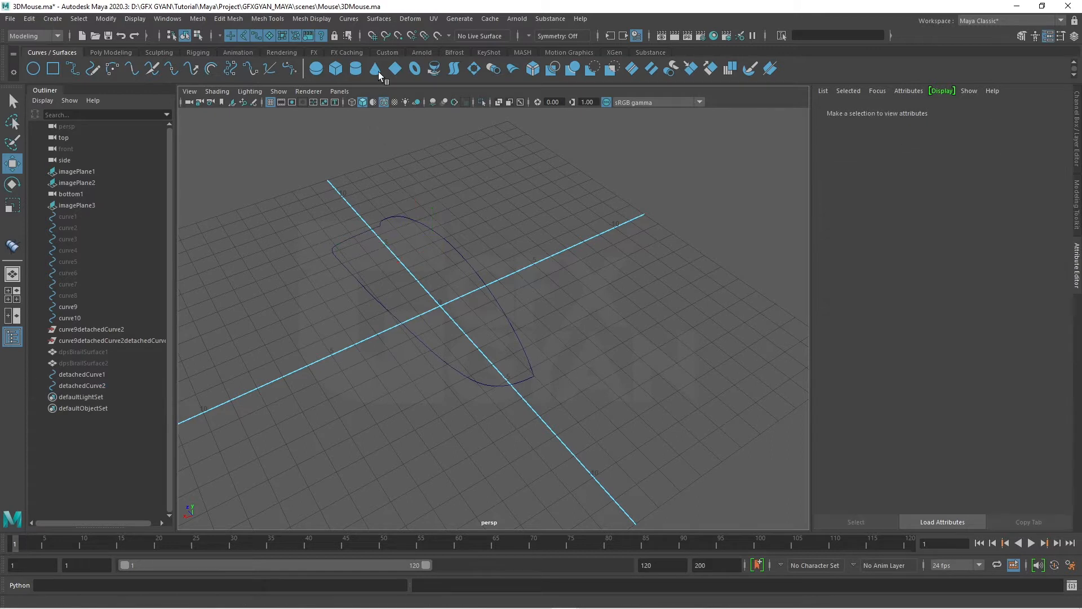
Review the Birail 2 rebuild options for profiles and rails, including the number of spans and output geometry, and close them
{"action": "left_click", "coordinate": [370, 22]}
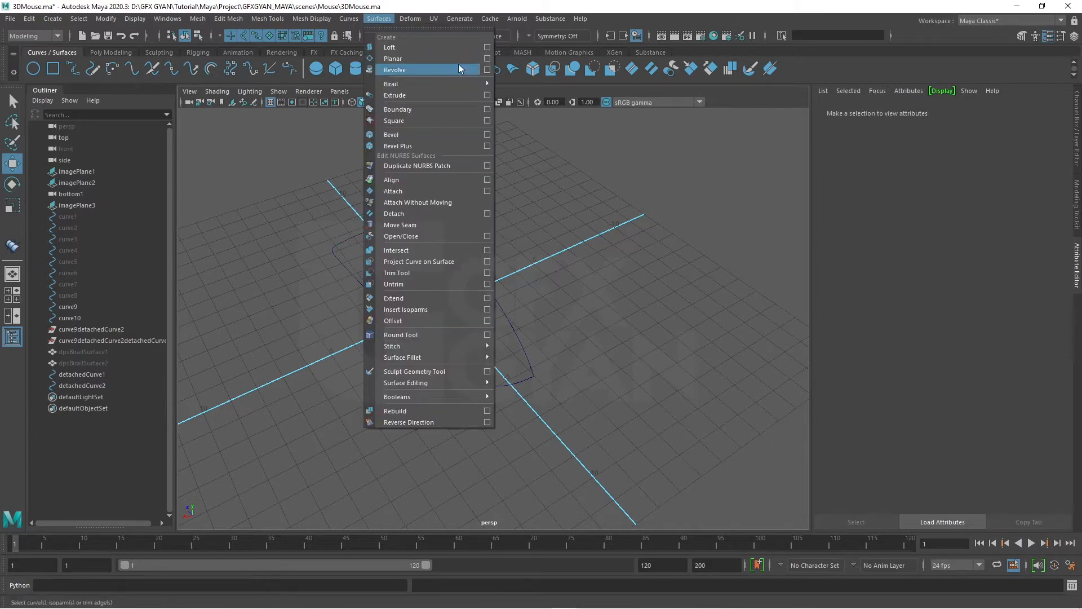
{"action": "mouse_move", "coordinate": [450, 82]}
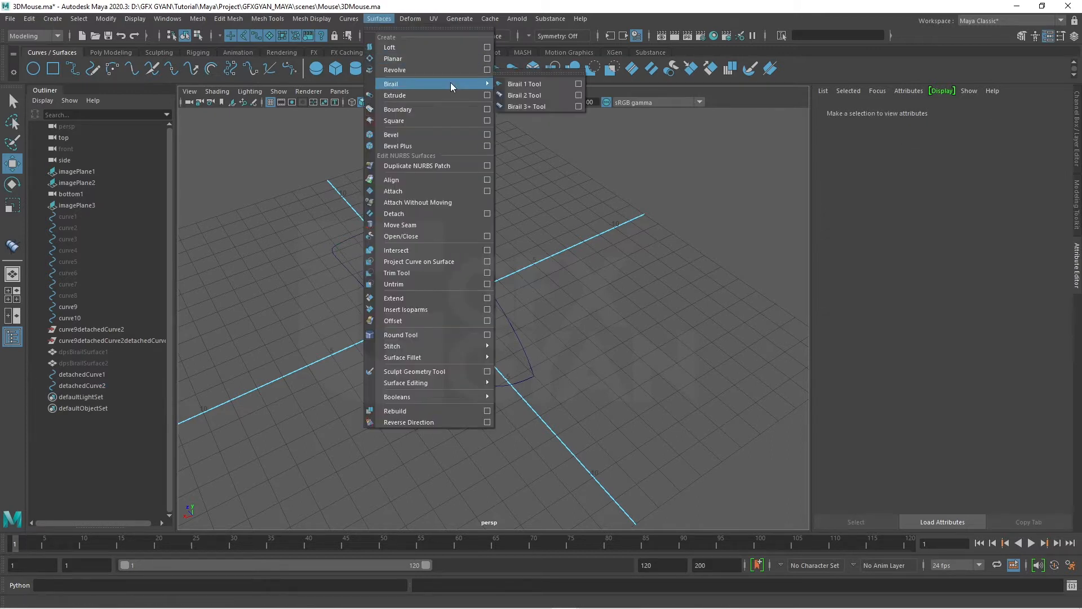
{"action": "left_click", "coordinate": [579, 97]}
{"action": "scroll", "coordinate": [830, 189], "scroll_direction": "down", "scroll_amount": 3}
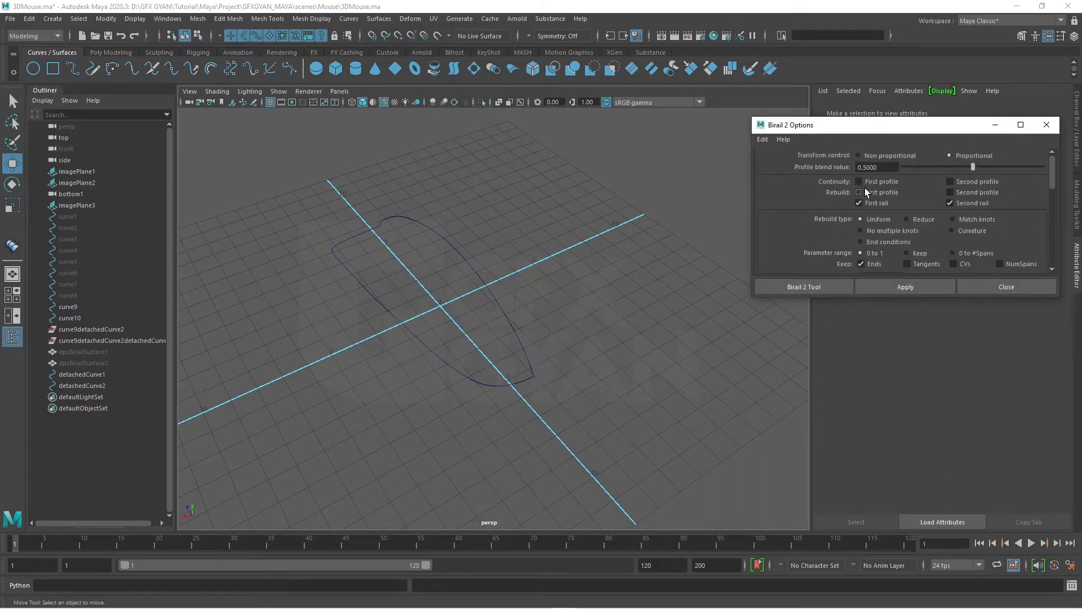
{"action": "scroll", "coordinate": [892, 226], "scroll_direction": "down", "scroll_amount": 2}
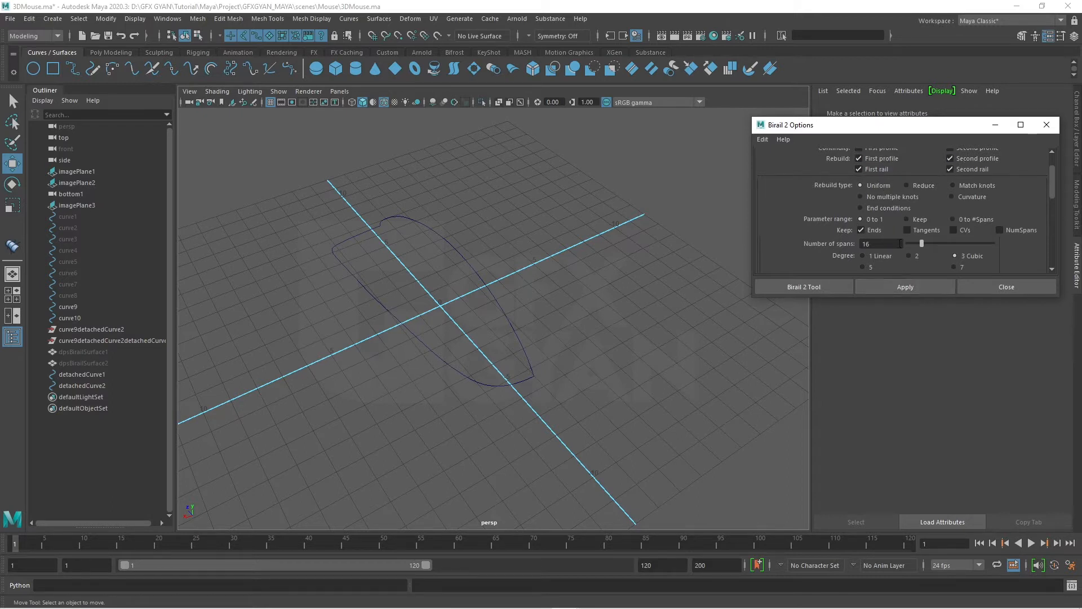
{"action": "scroll", "coordinate": [915, 227], "scroll_direction": "down", "scroll_amount": 5}
{"action": "scroll", "coordinate": [914, 229], "scroll_direction": "up", "scroll_amount": 6}
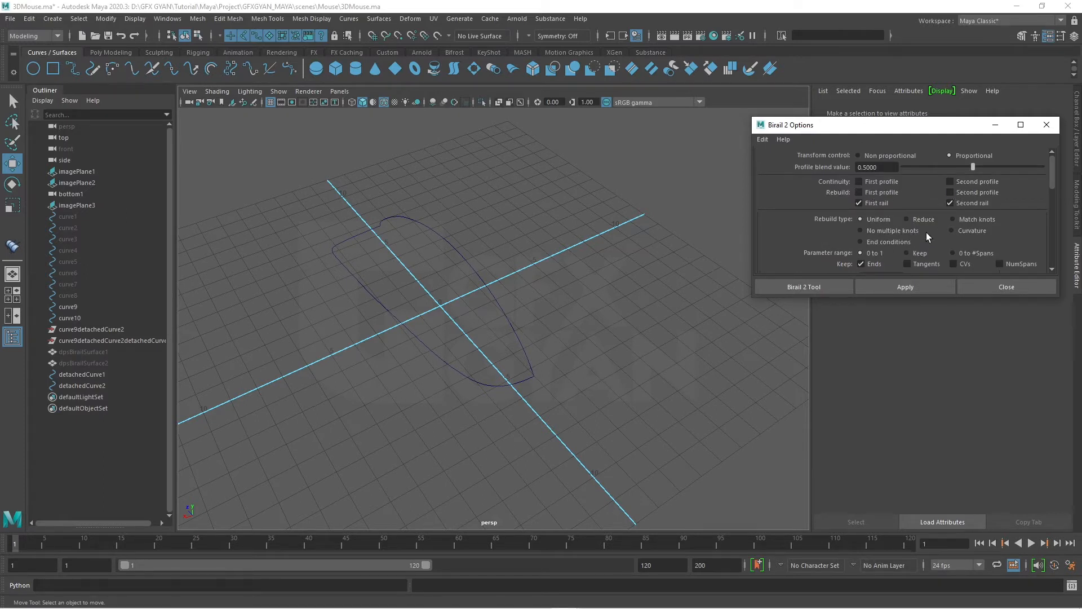
{"action": "scroll", "coordinate": [901, 242], "scroll_direction": "down", "scroll_amount": 3}
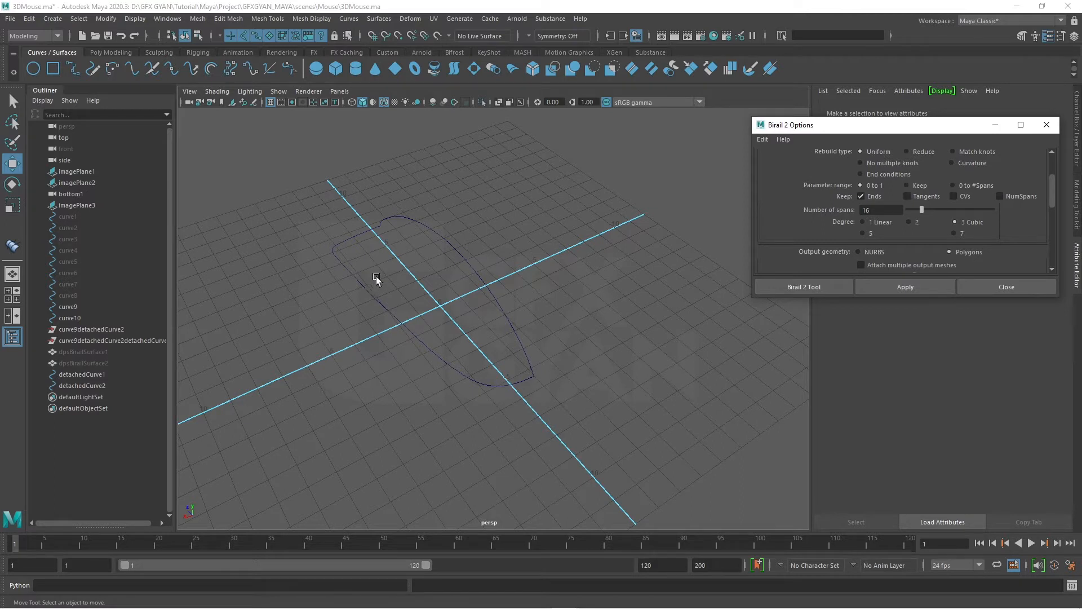
{"action": "scroll", "coordinate": [925, 217], "scroll_direction": "up", "scroll_amount": 3}
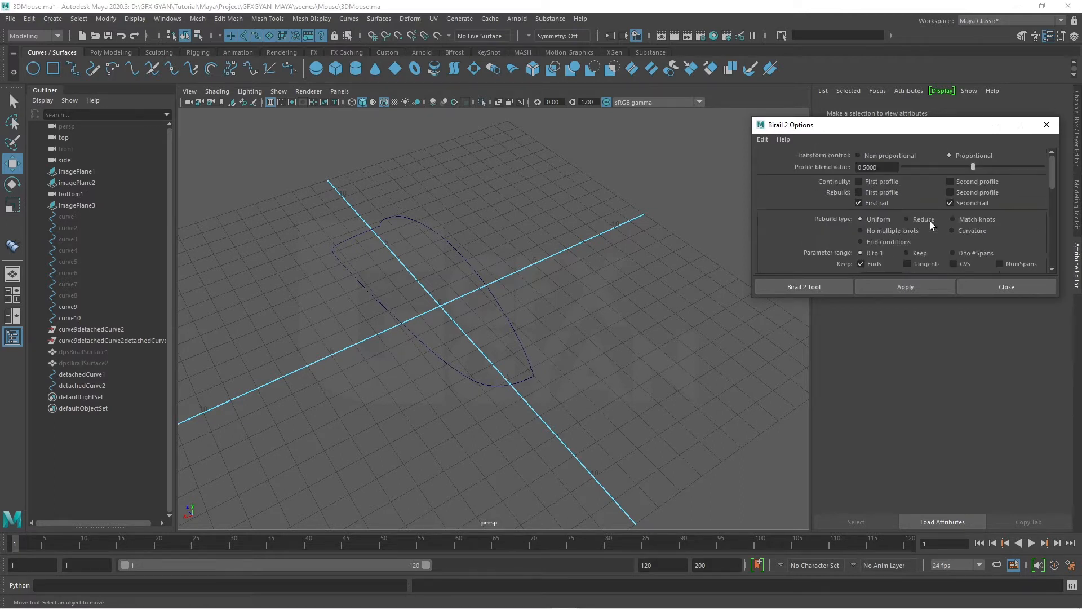
{"action": "left_click", "coordinate": [988, 286]}
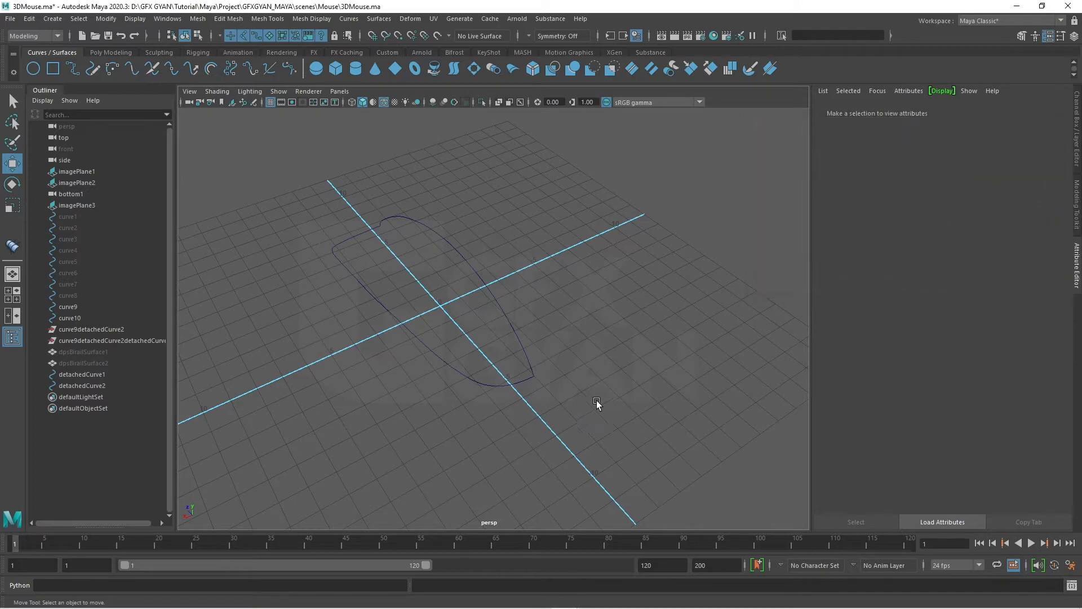
Rebuild the two short end curves, curve9 and detachedCurve2, uniformly with 2 spans each as cubic curves
{"action": "scroll", "coordinate": [596, 336], "scroll_direction": "up", "scroll_amount": 2}
{"action": "scroll", "coordinate": [579, 406], "scroll_direction": "up", "scroll_amount": 2}
{"action": "left_click", "coordinate": [554, 427]}
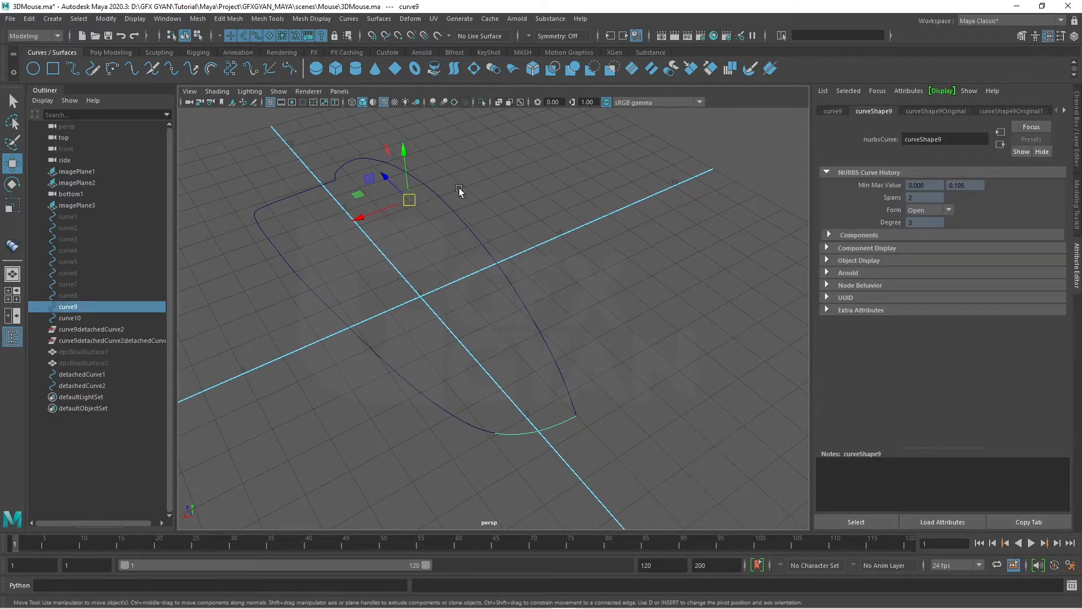
{"action": "left_click", "coordinate": [344, 20]}
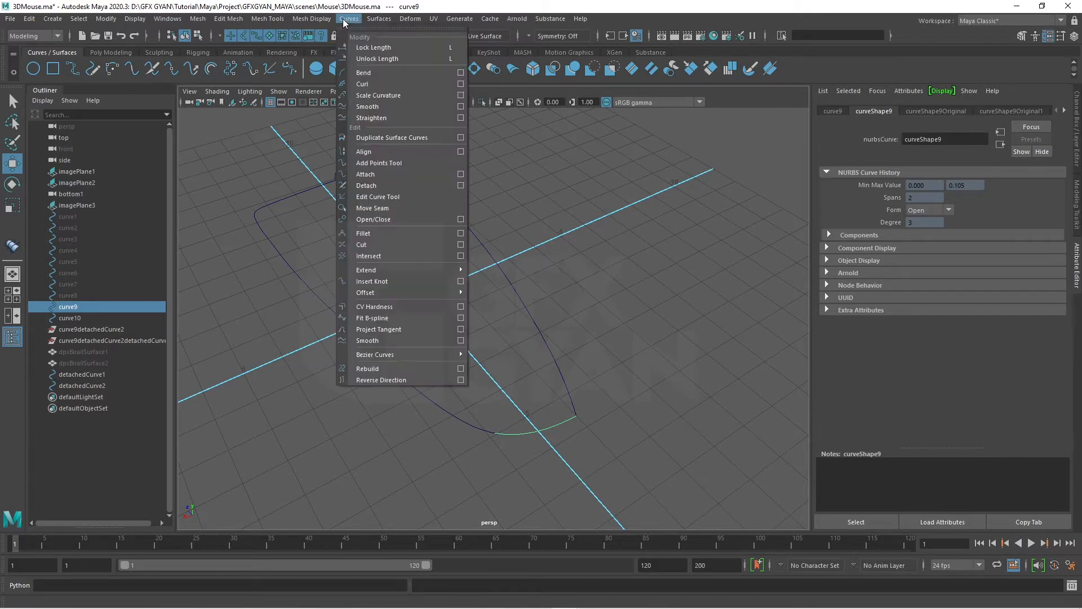
{"action": "left_click", "coordinate": [460, 368]}
{"action": "left_click_drag", "start_coordinate": [865, 130], "coordinate": [703, 122]}
{"action": "double_click", "coordinate": [702, 206]}
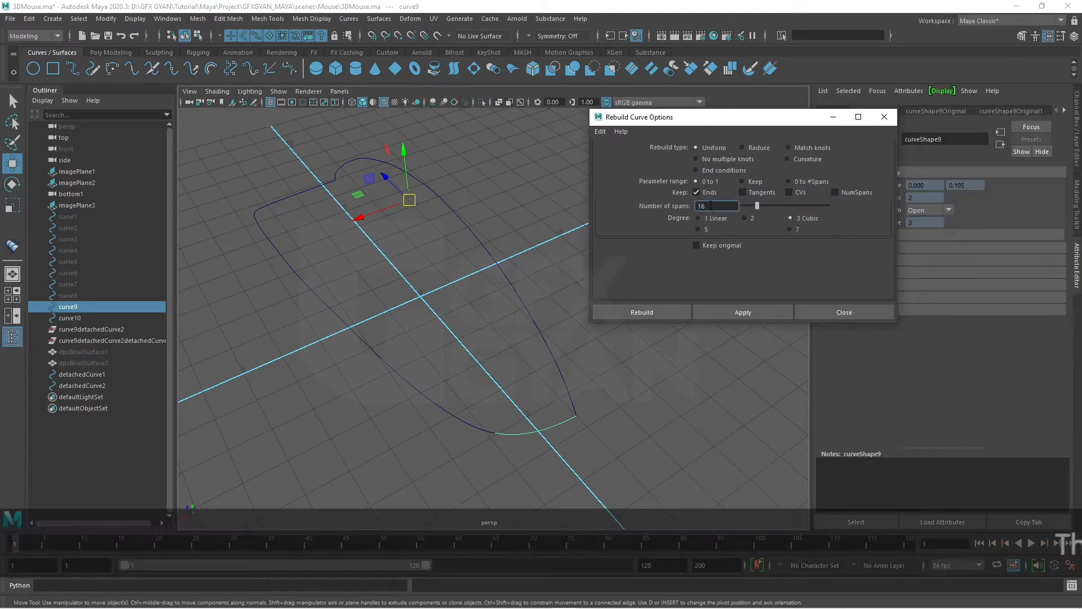
{"action": "type", "text": "2"}
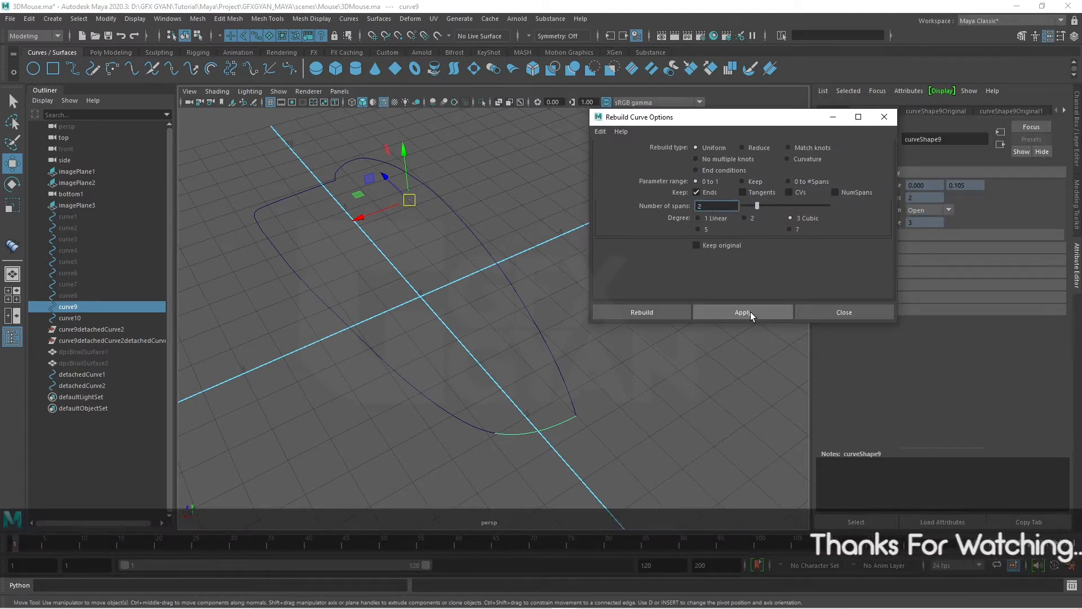
{"action": "left_click", "coordinate": [749, 312]}
{"action": "left_click", "coordinate": [307, 192]}
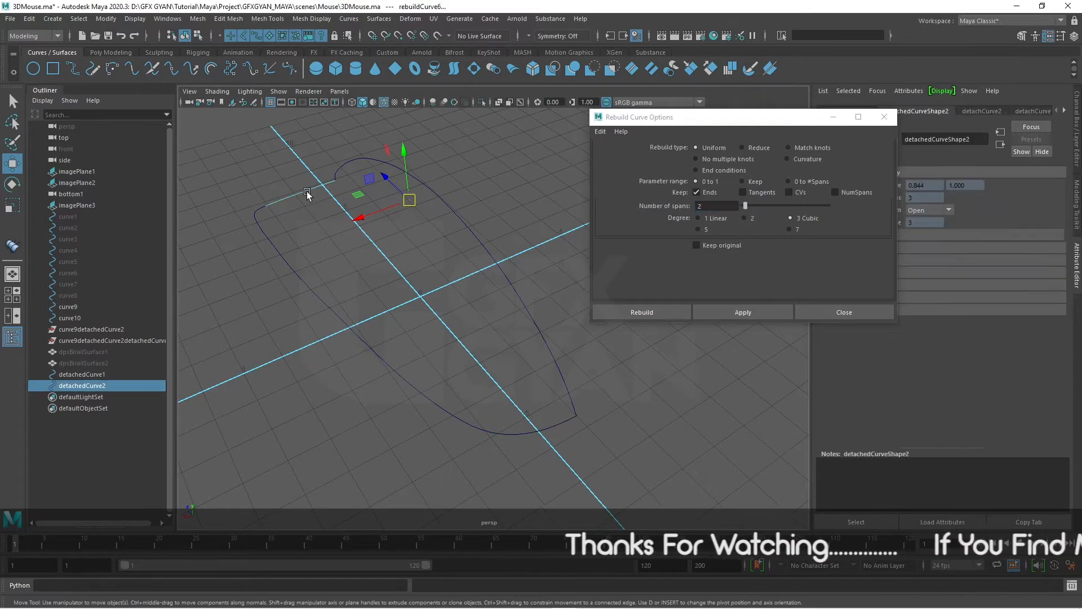
{"action": "left_click", "coordinate": [739, 310]}
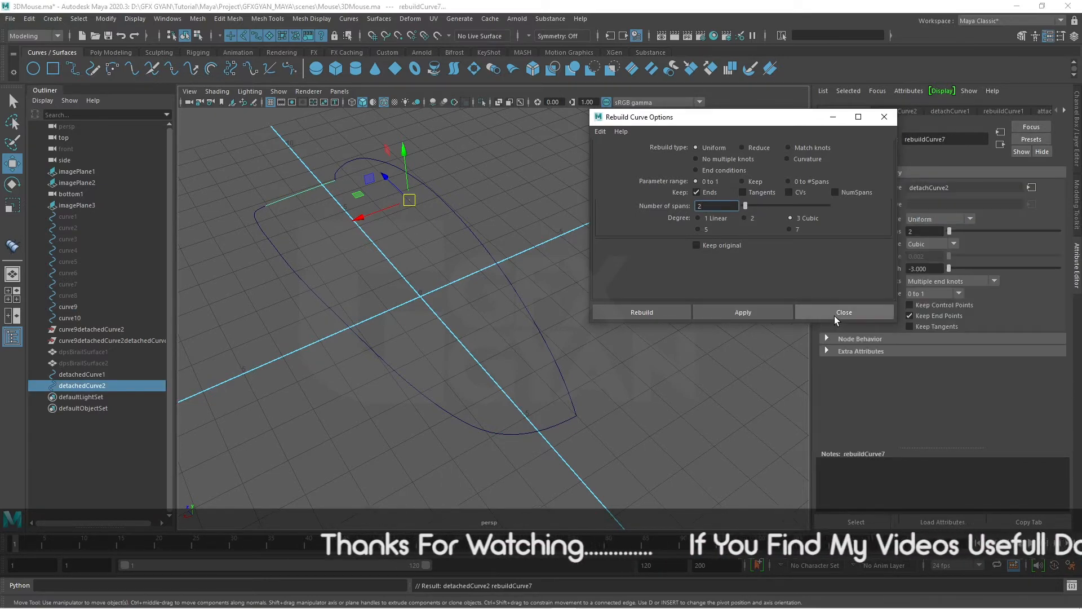
Set the Birail 2 rail rebuild to 16 spans, with uniform cubic curves and polygon output
{"action": "left_click", "coordinate": [837, 313]}
{"action": "left_click", "coordinate": [378, 18]}
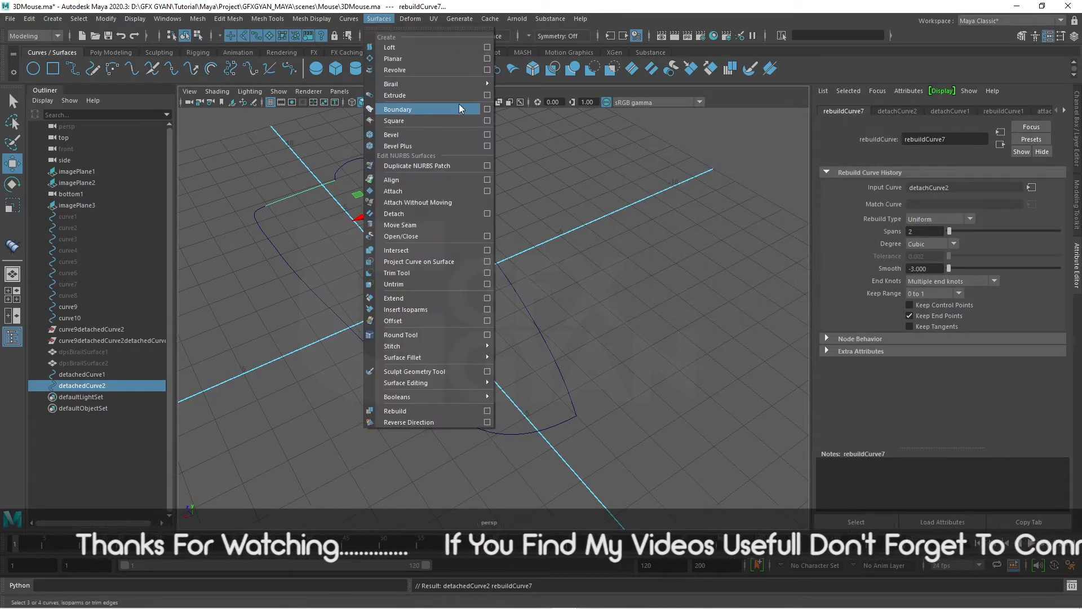
{"action": "mouse_move", "coordinate": [462, 87]}
{"action": "left_click", "coordinate": [578, 96]}
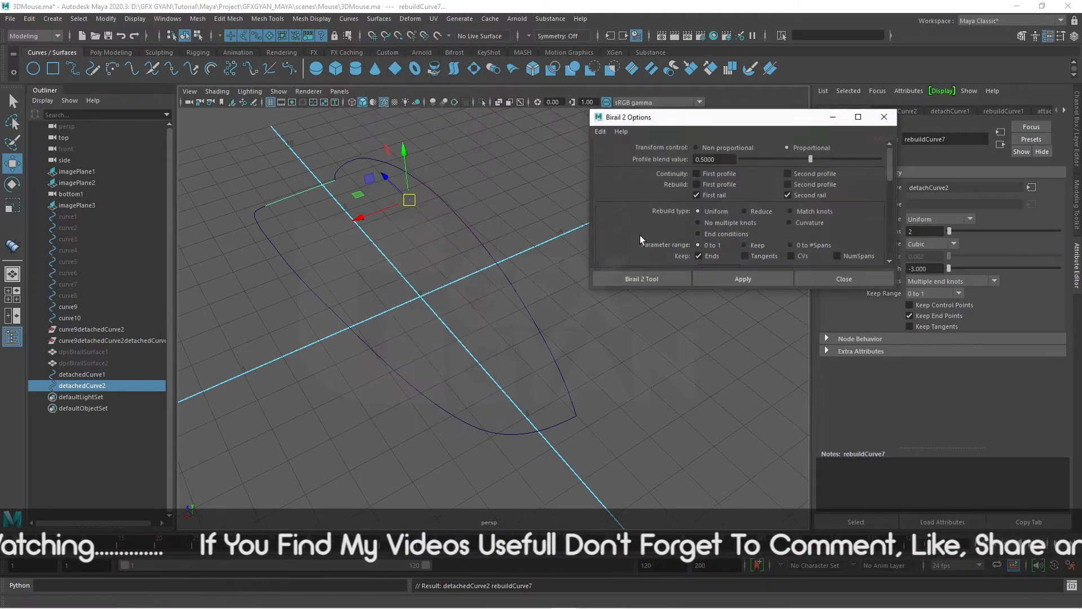
{"action": "left_click", "coordinate": [580, 230]}
{"action": "scroll", "coordinate": [747, 233], "scroll_direction": "down", "scroll_amount": 1}
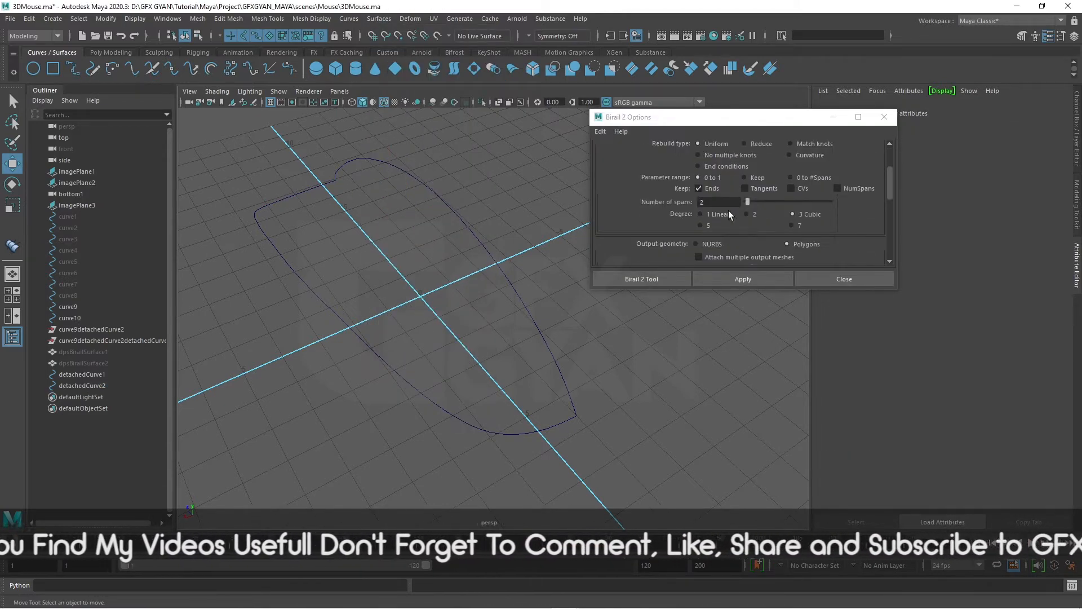
{"action": "left_click_drag", "start_coordinate": [711, 202], "coordinate": [638, 200]}
{"action": "type", "text": "16"}
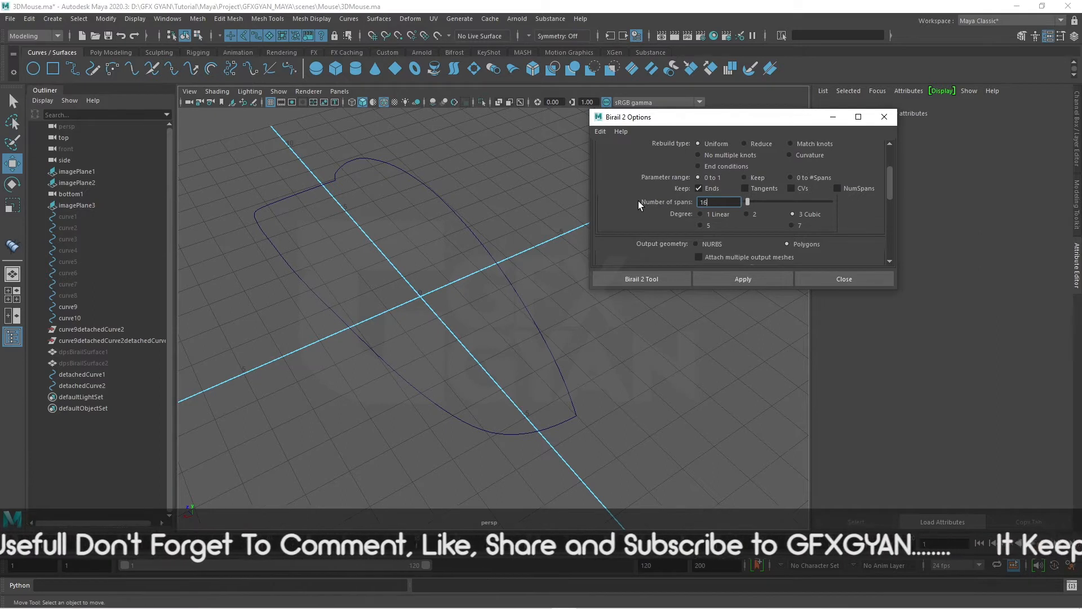
{"action": "scroll", "coordinate": [854, 220], "scroll_direction": "up", "scroll_amount": 1}
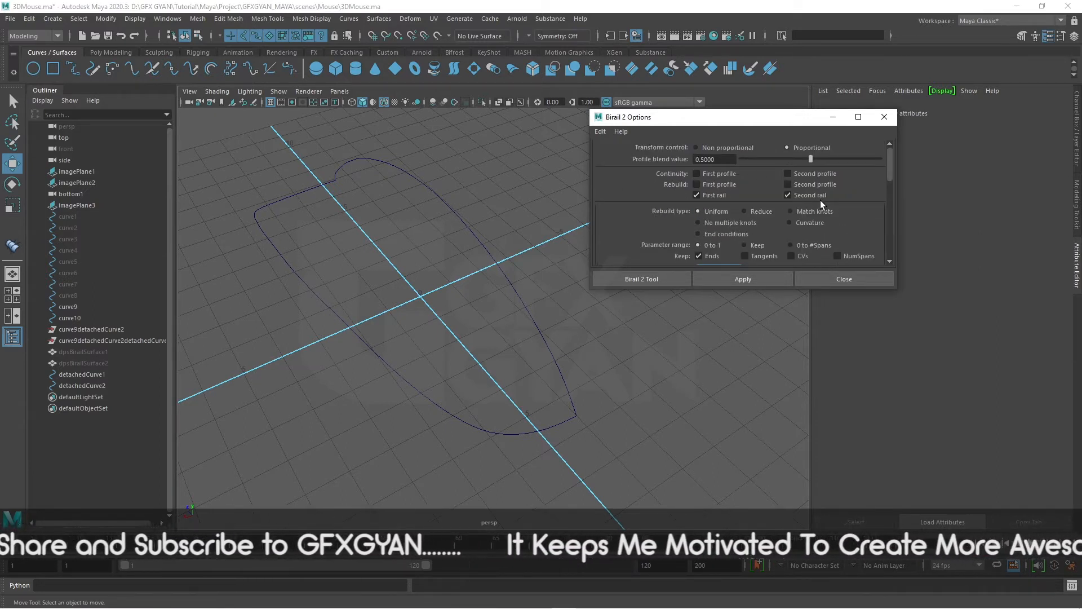
{"action": "scroll", "coordinate": [845, 207], "scroll_direction": "down", "scroll_amount": 5}
{"action": "scroll", "coordinate": [775, 258], "scroll_direction": "down", "scroll_amount": 2}
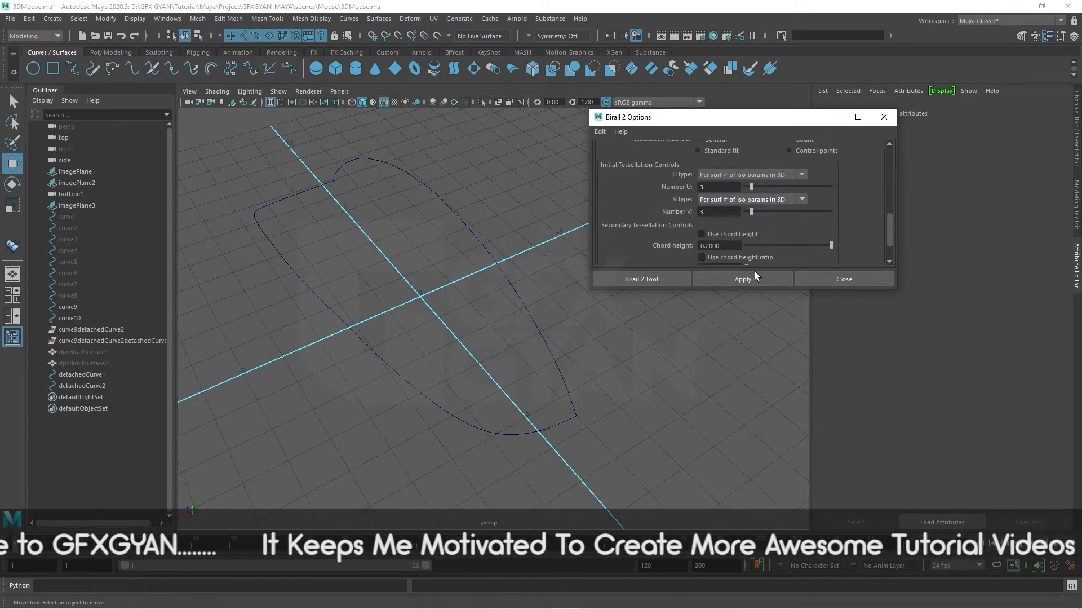
Build the top surface with Birail 2, using curve9 and detachedCurve2 as profiles and curve10 and detachedCurve1 as rails
{"action": "left_click", "coordinate": [741, 278]}
{"action": "left_click", "coordinate": [544, 433]}
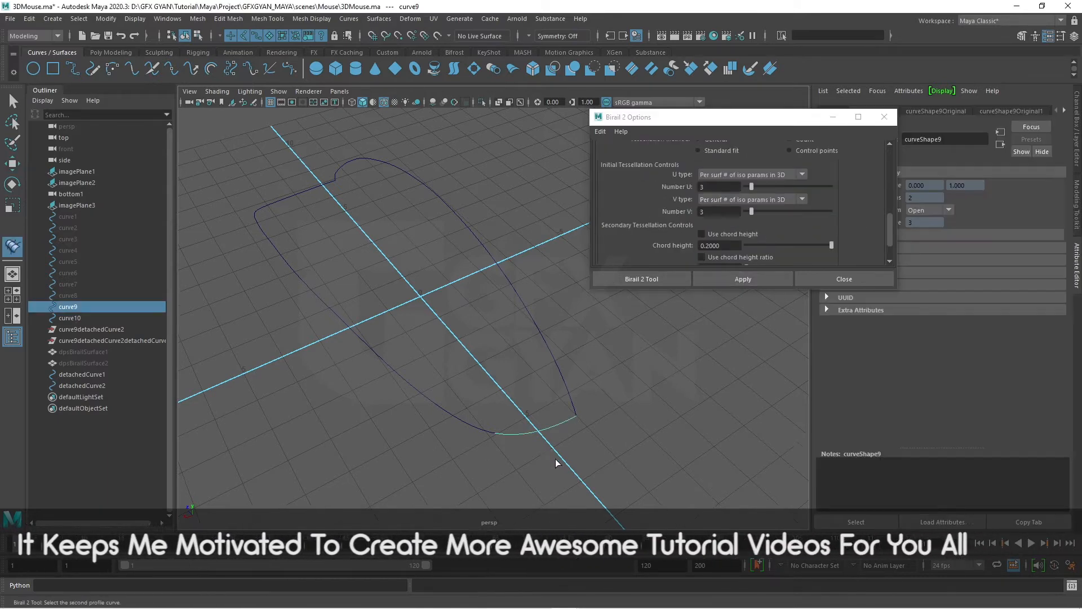
{"action": "left_click_drag", "start_coordinate": [555, 458], "coordinate": [262, 384], "text": "alt"}
{"action": "left_click", "coordinate": [211, 355]}
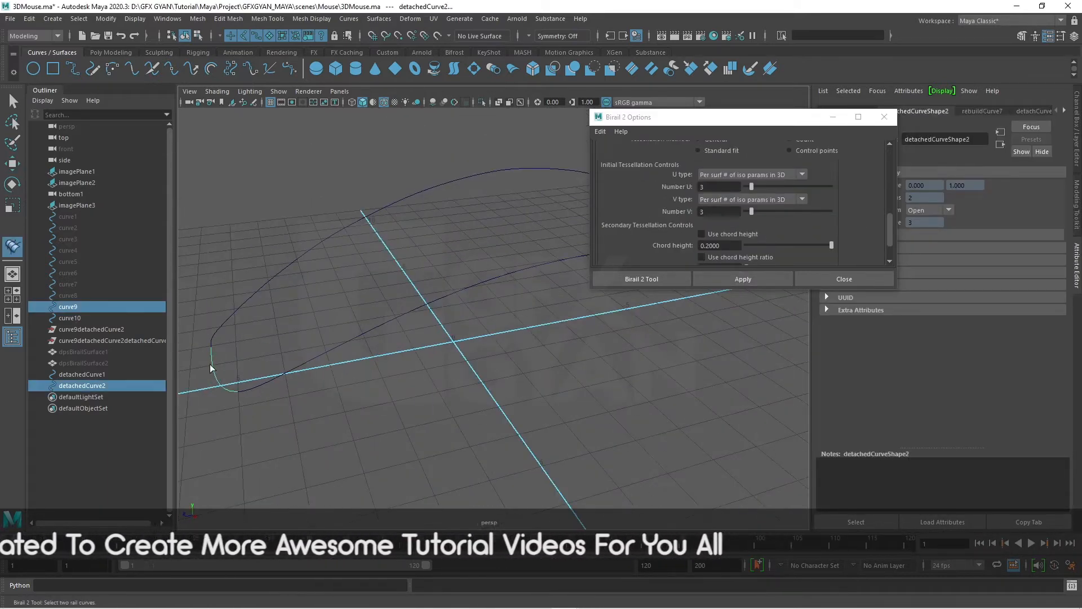
{"action": "left_click", "coordinate": [299, 249]}
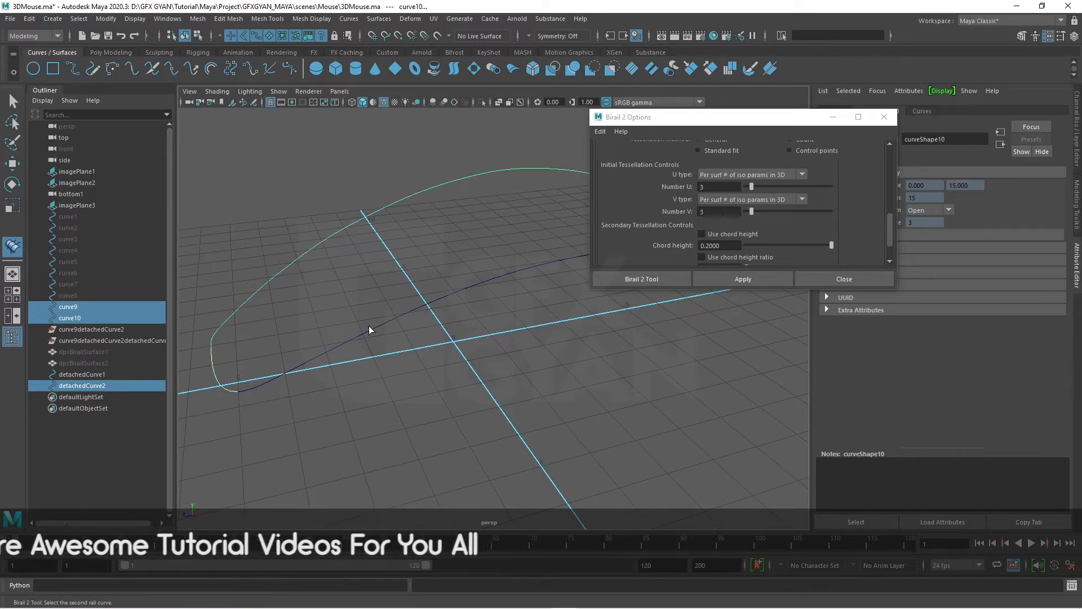
{"action": "left_click", "coordinate": [368, 326]}
{"action": "key", "text": "w"}
{"action": "left_click_drag", "start_coordinate": [368, 327], "coordinate": [795, 310], "text": "alt"}
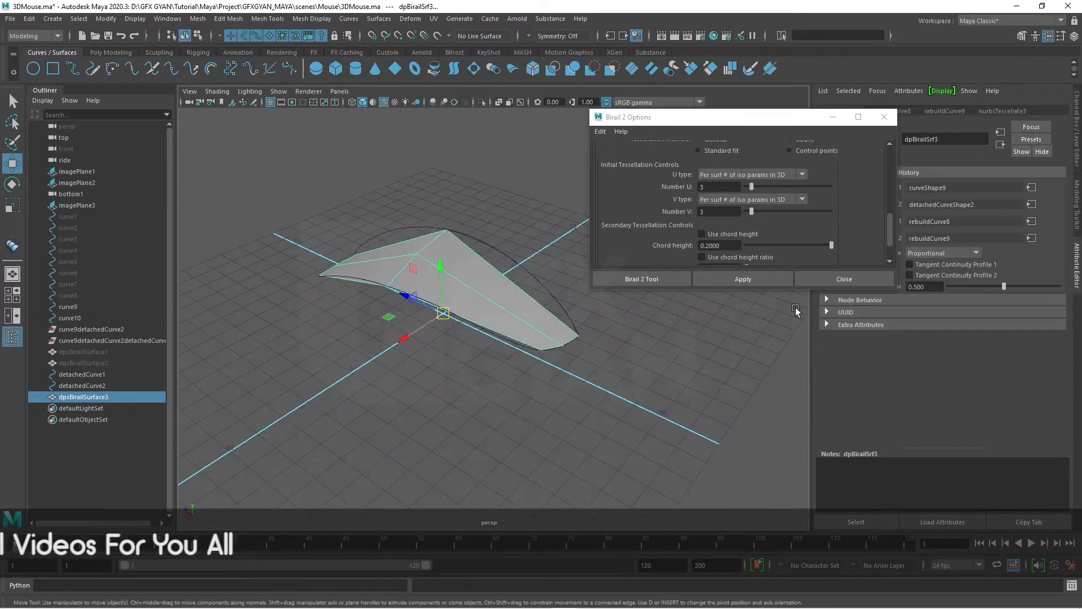
{"action": "left_click", "coordinate": [833, 278]}
Raise the U Number of the new top surface's tessellation to 12
{"action": "left_click_drag", "start_coordinate": [676, 355], "coordinate": [616, 379], "text": "alt"}
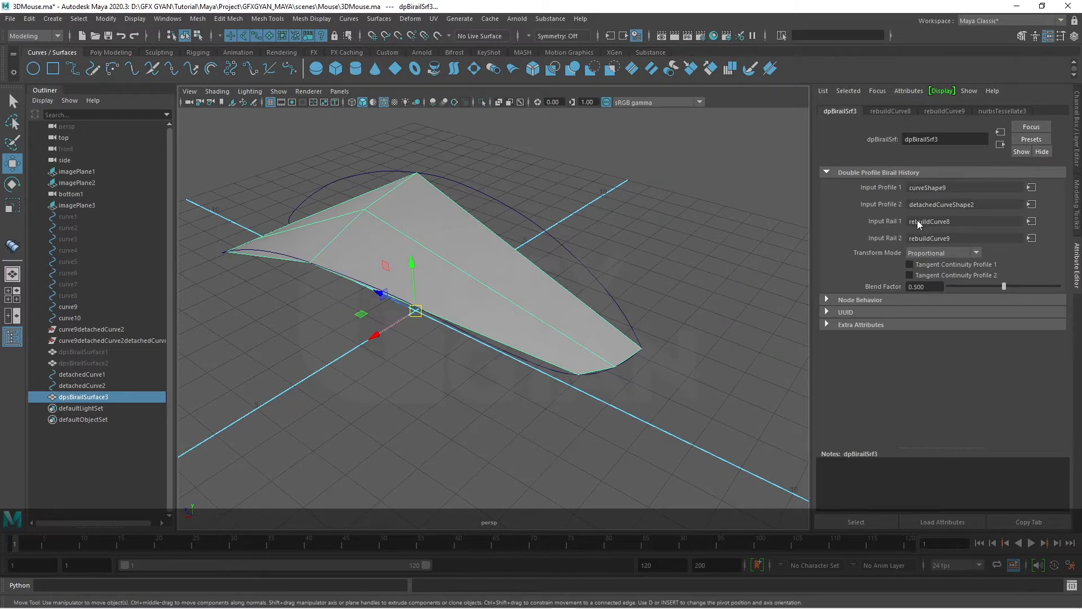
{"action": "left_click", "coordinate": [1077, 129]}
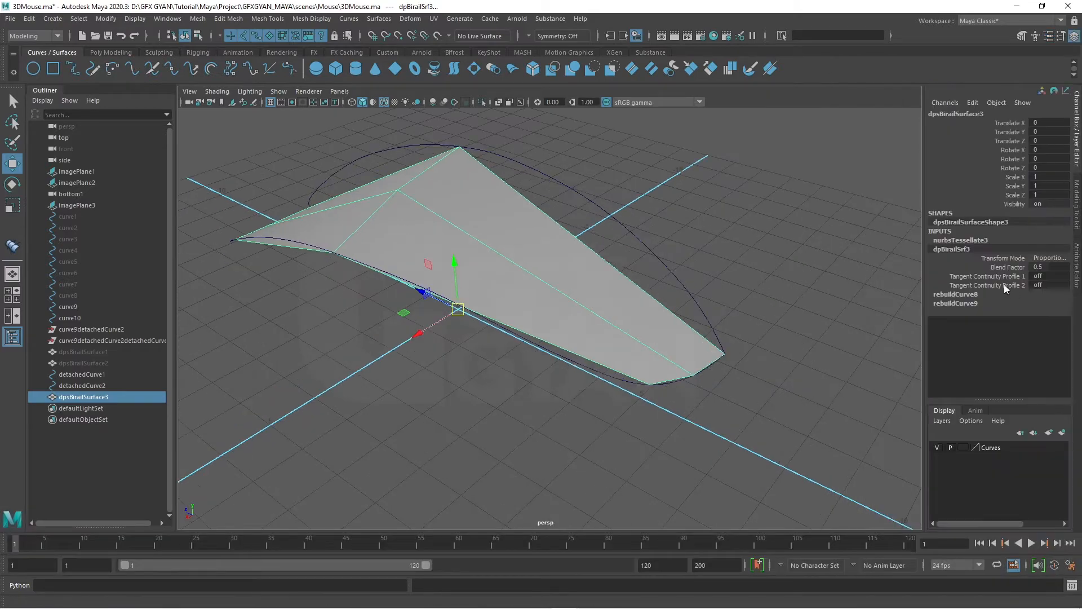
{"action": "left_click", "coordinate": [956, 240]}
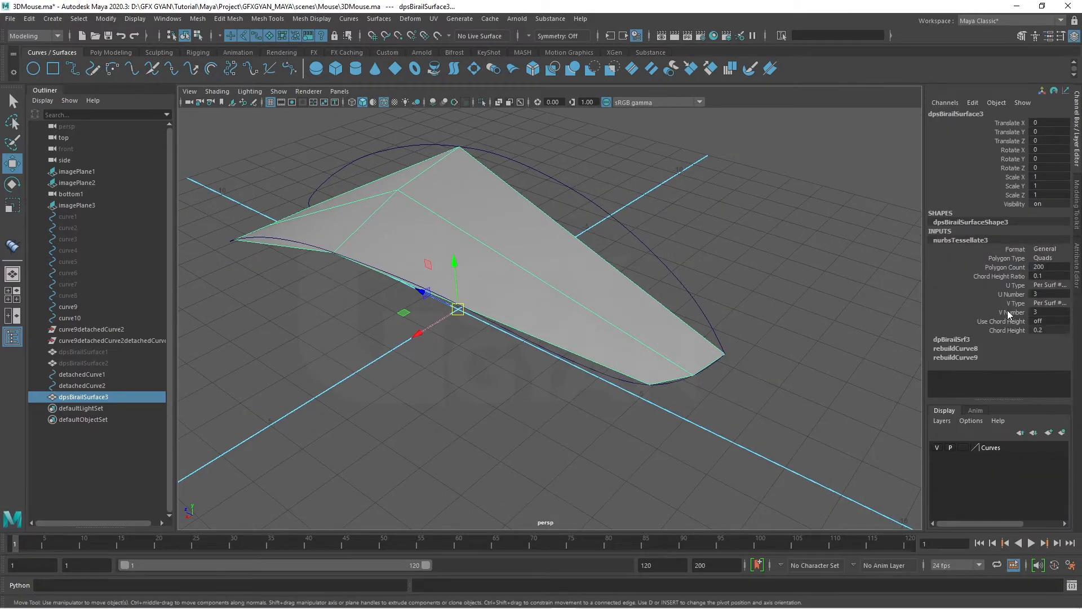
{"action": "left_click", "coordinate": [1012, 294]}
{"action": "middle_click_drag", "start_coordinate": [773, 335], "coordinate": [818, 333]}
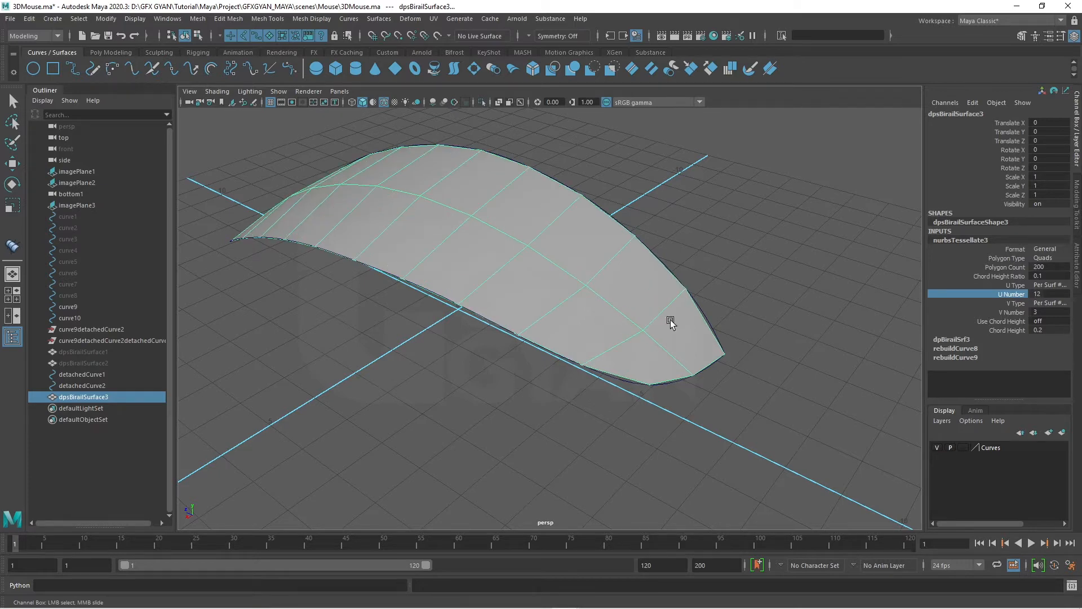
{"action": "left_click_drag", "start_coordinate": [428, 237], "coordinate": [704, 365], "text": "alt"}
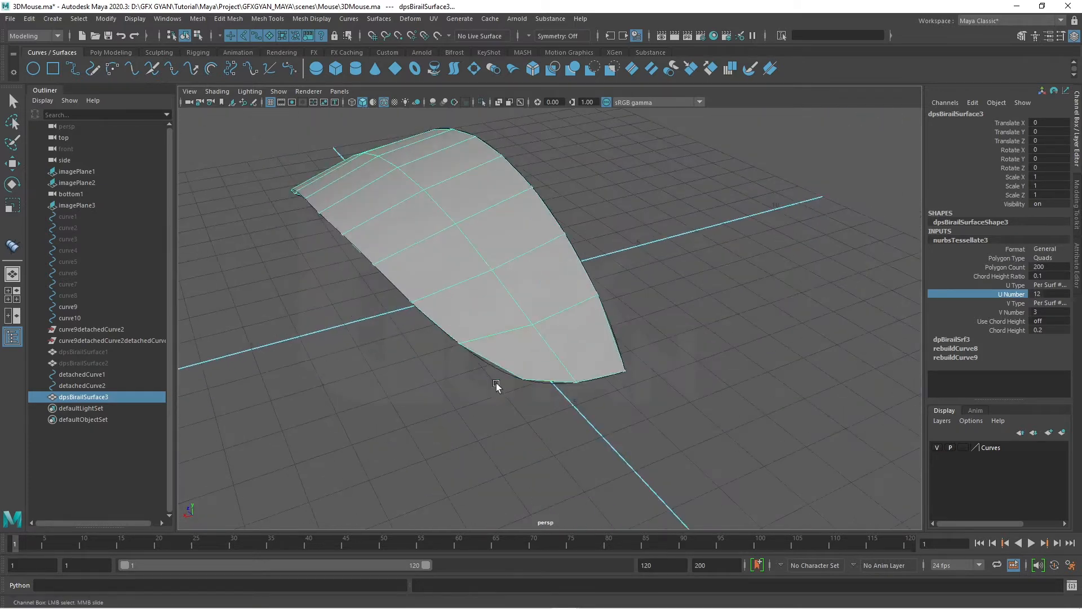
Set the top surface's tessellation U Number to 20 and deselect the surface
{"action": "double_click", "coordinate": [1056, 294]}
{"action": "type", "text": "20"}
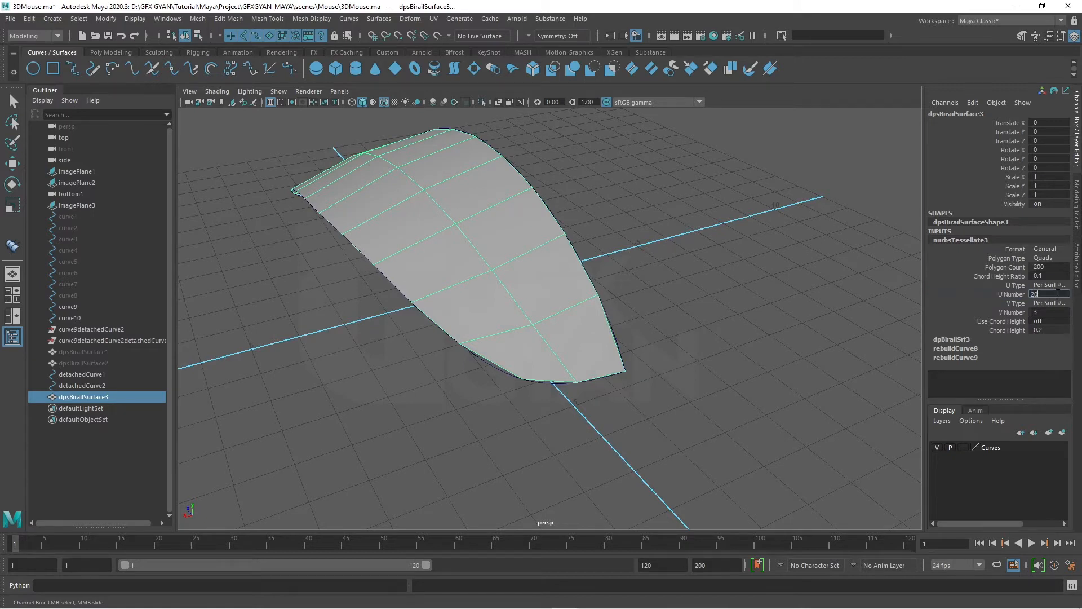
{"action": "key", "text": "Return"}
{"action": "left_click", "coordinate": [700, 306]}
{"action": "key", "text": "w"}
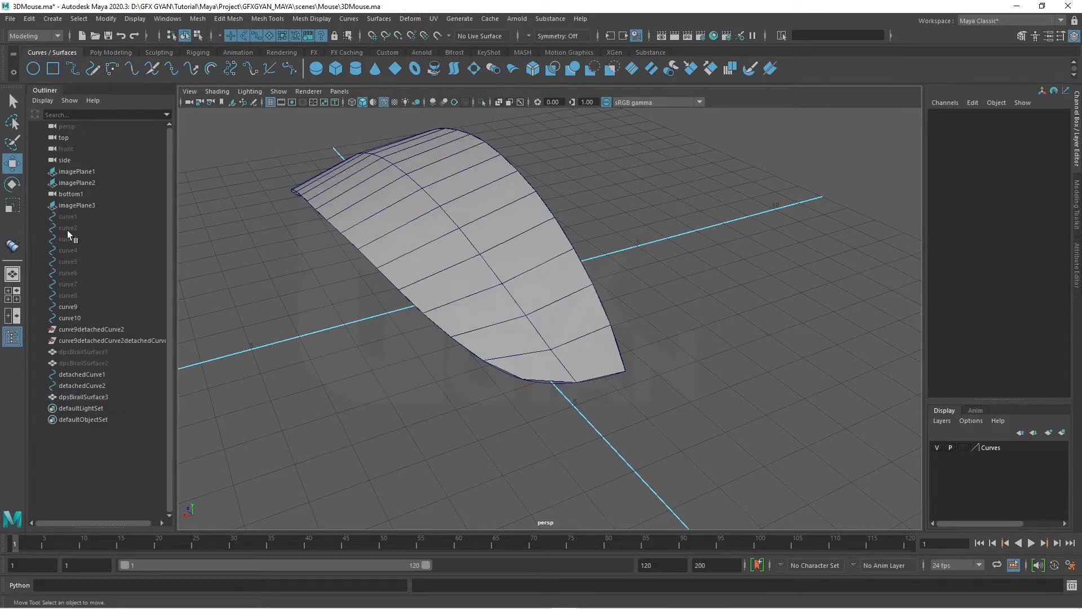
Unhide curve1 through curve8 together with dpsBirailSurface1 and dpsBirailSurface2, and view the whole mouse body
{"action": "left_click", "coordinate": [76, 217]}
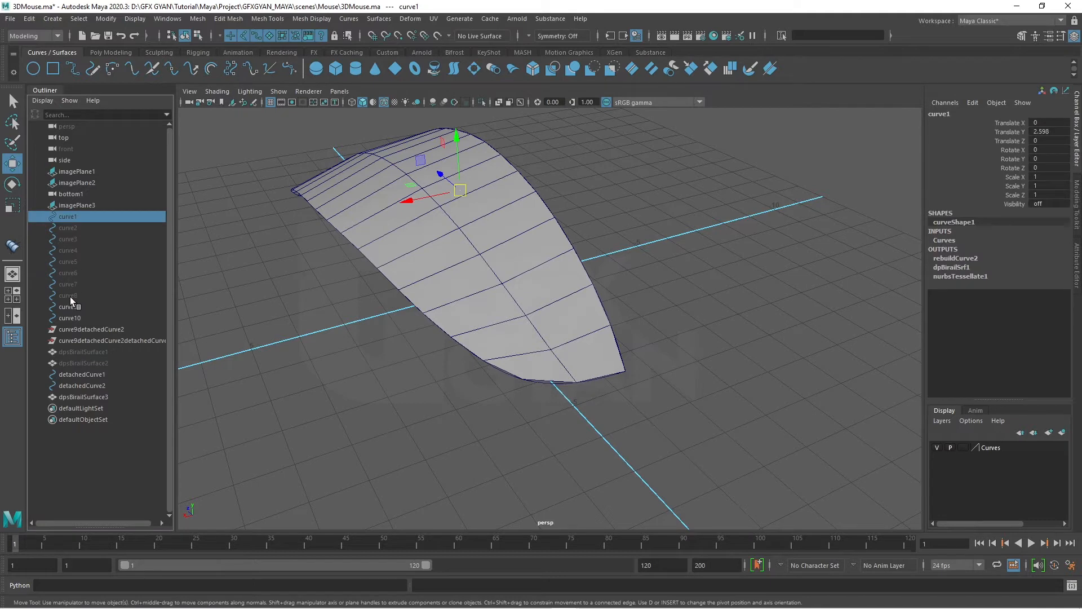
{"action": "left_click", "coordinate": [69, 295], "text": "shift"}
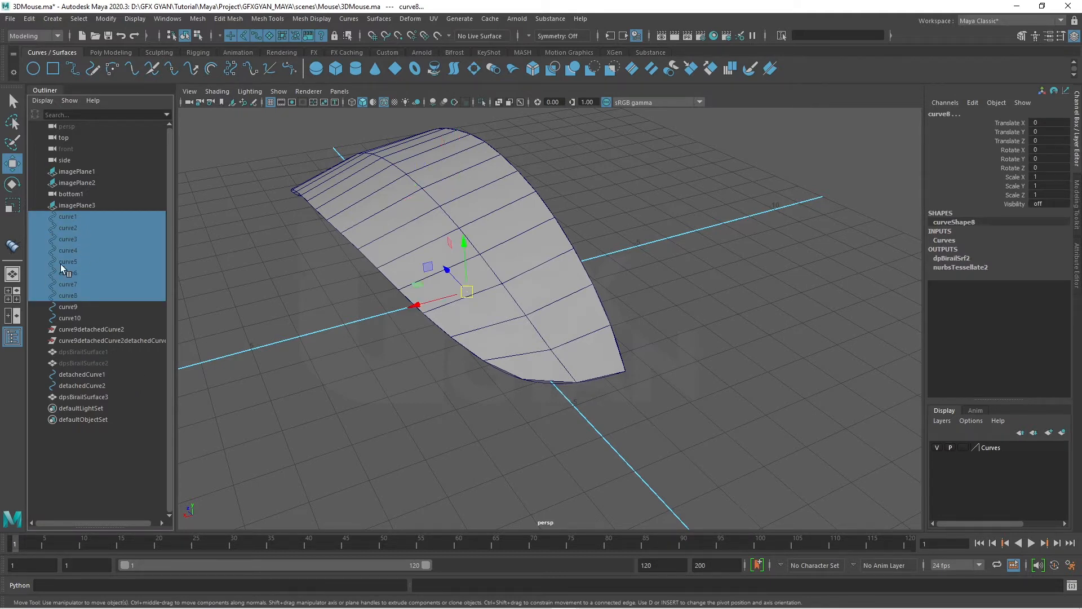
{"action": "left_click", "coordinate": [75, 351], "text": "ctrl"}
{"action": "left_click", "coordinate": [76, 363], "text": "ctrl"}
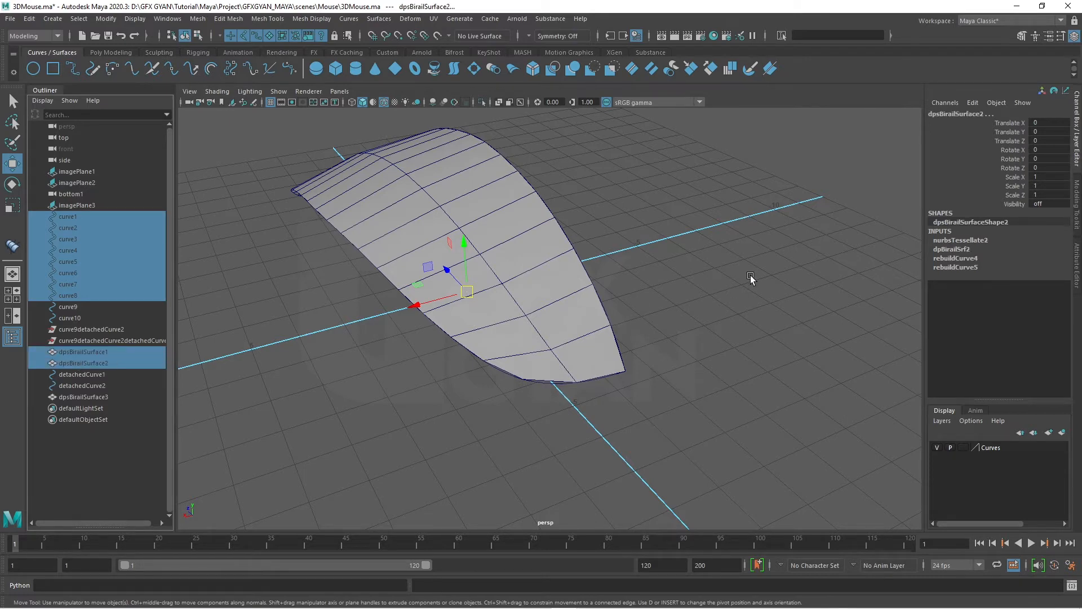
{"action": "key", "text": "shift+h"}
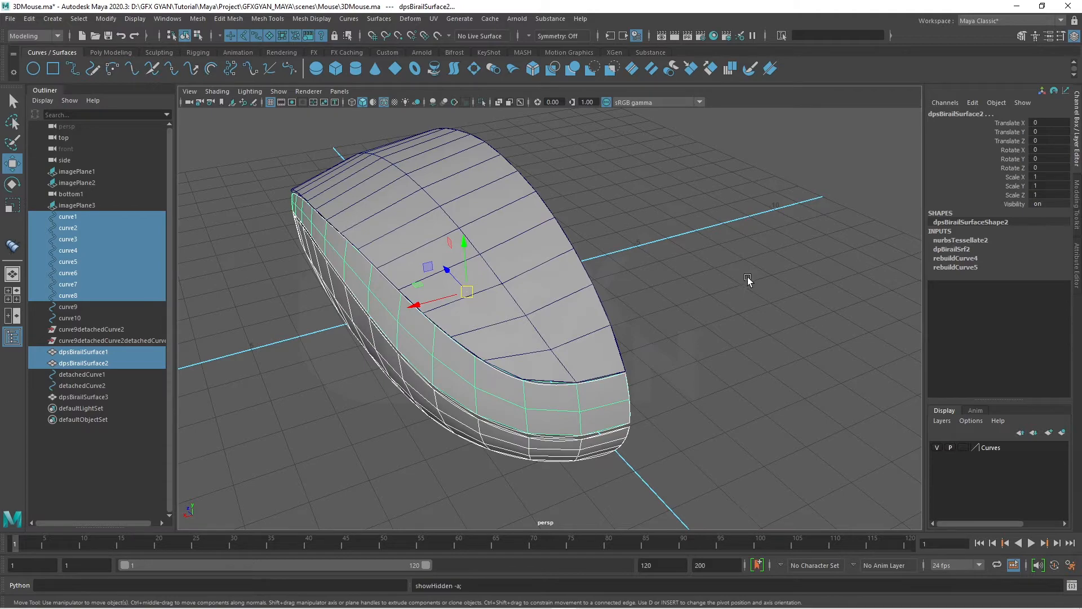
{"action": "left_click", "coordinate": [741, 285]}
{"action": "left_click_drag", "start_coordinate": [555, 314], "coordinate": [605, 310], "text": "alt"}
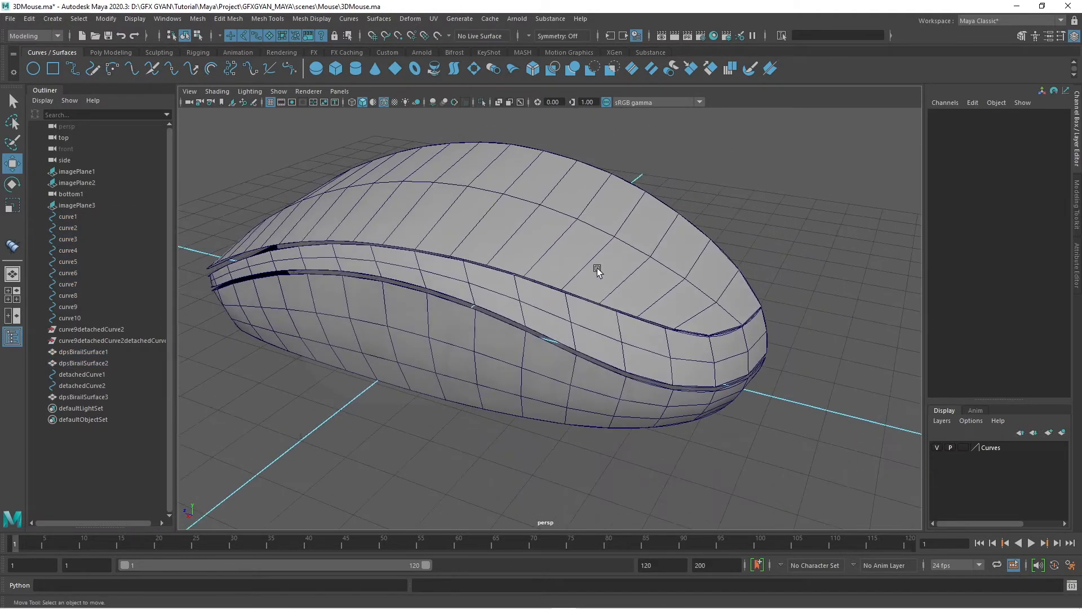
{"action": "left_click_drag", "start_coordinate": [597, 268], "coordinate": [679, 269], "text": "alt"}
{"action": "left_click_drag", "start_coordinate": [382, 347], "coordinate": [413, 309], "text": "alt"}
Reduce the top surface's tessellation U Number to 16, matching its edge divisions to the side strip below
{"action": "left_click", "coordinate": [550, 266]}
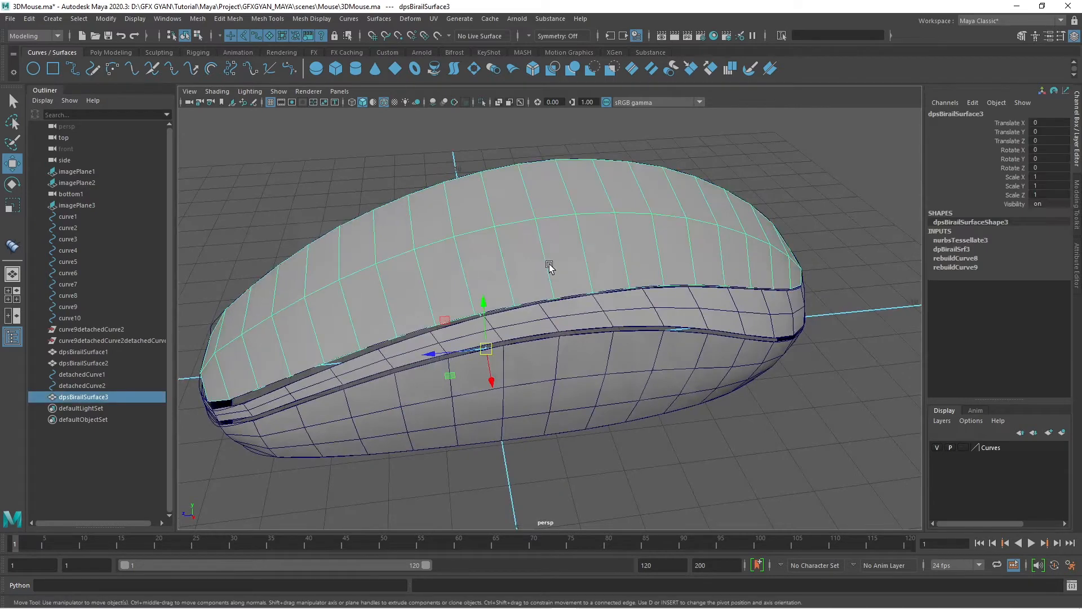
{"action": "left_click", "coordinate": [951, 241]}
{"action": "left_click", "coordinate": [1011, 294]}
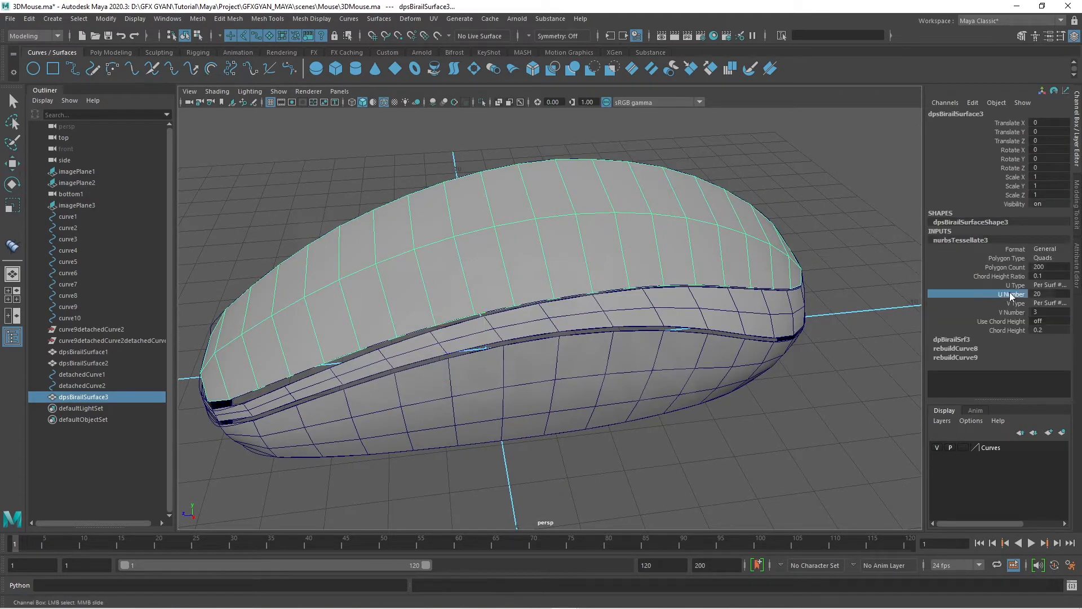
{"action": "middle_click_drag", "start_coordinate": [786, 384], "coordinate": [742, 379]}
{"action": "left_click_drag", "start_coordinate": [394, 379], "coordinate": [703, 392], "text": "alt"}
{"action": "middle_click_drag", "start_coordinate": [735, 411], "coordinate": [750, 411]}
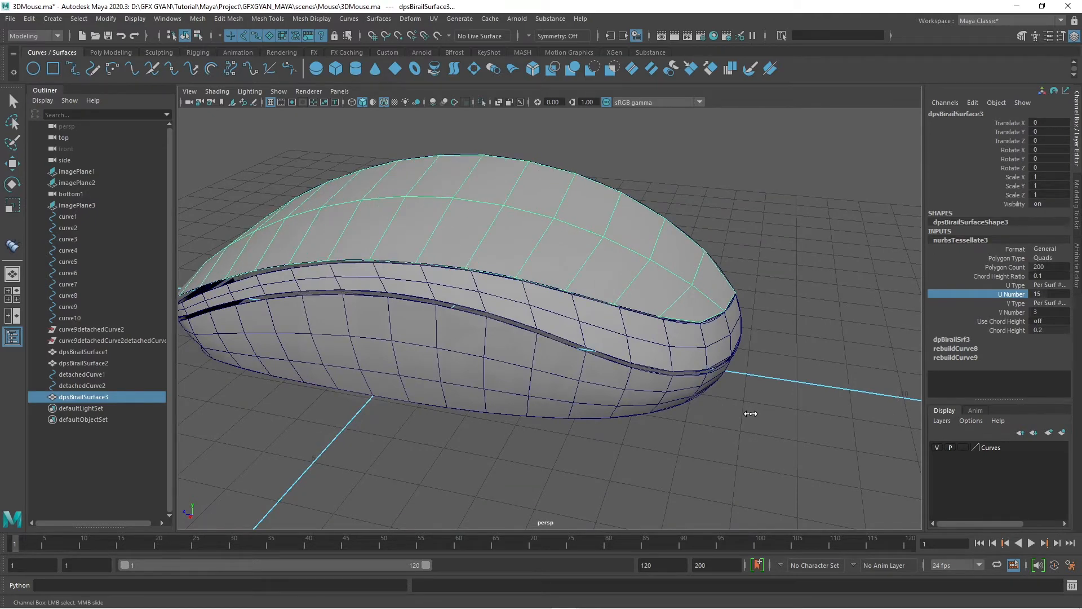
{"action": "left_click_drag", "start_coordinate": [602, 430], "coordinate": [666, 408], "text": "alt"}
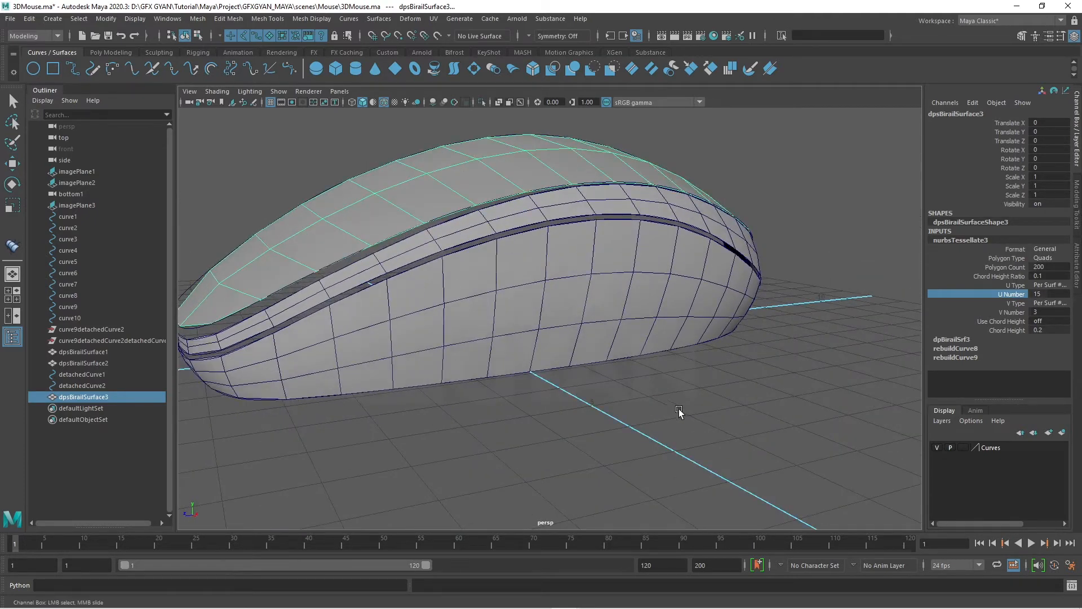
{"action": "middle_click_drag", "start_coordinate": [679, 411], "coordinate": [692, 410]}
Inspect how the top surface's edge divisions line up with the side strip along the rim
{"action": "left_click_drag", "start_coordinate": [692, 410], "coordinate": [613, 400], "text": "alt"}
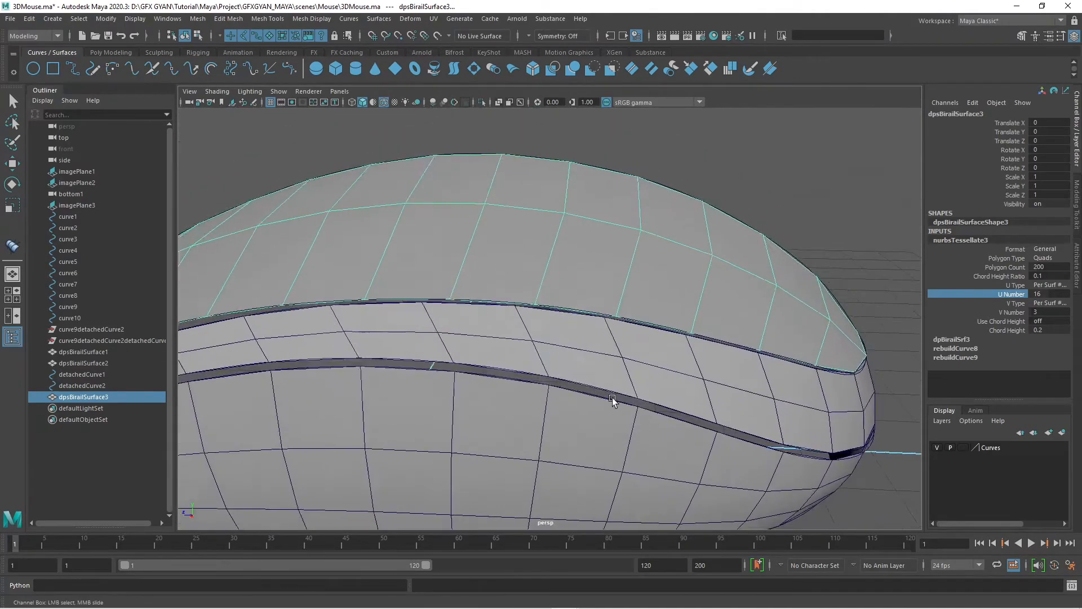
{"action": "scroll", "coordinate": [609, 384], "scroll_direction": "up", "scroll_amount": 5}
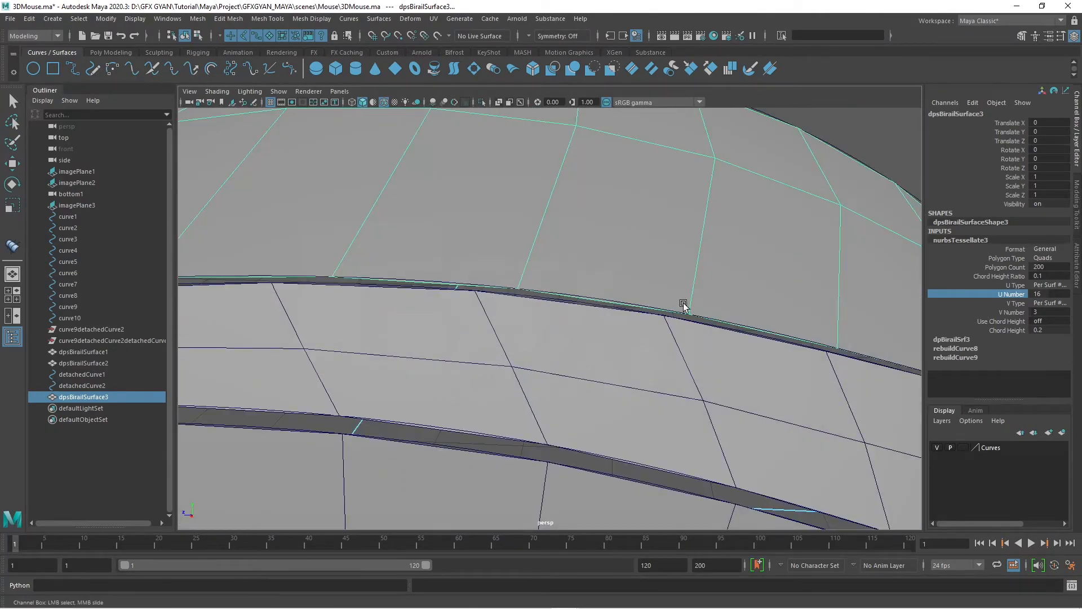
{"action": "scroll", "coordinate": [715, 387], "scroll_direction": "down", "scroll_amount": 3}
{"action": "left_click_drag", "start_coordinate": [480, 339], "coordinate": [657, 327], "text": "alt"}
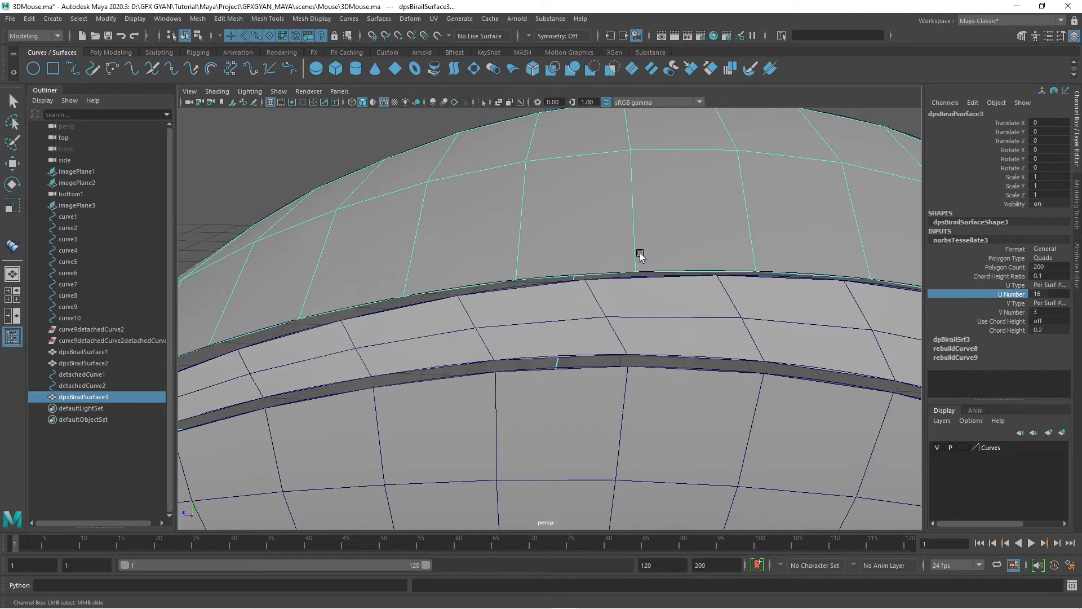
{"action": "left_click_drag", "start_coordinate": [488, 295], "coordinate": [608, 285], "text": "alt"}
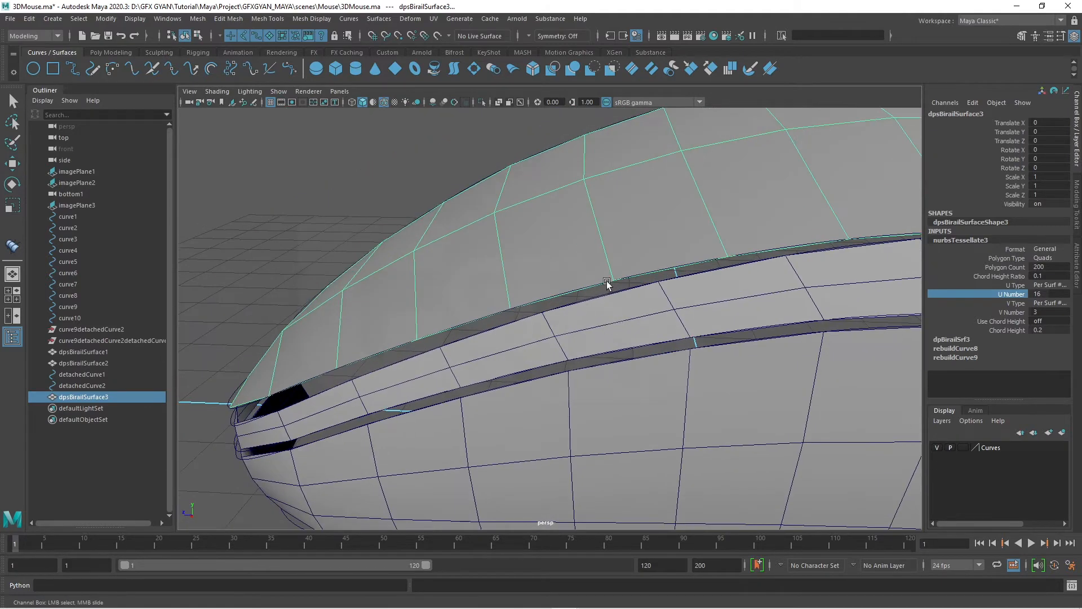
{"action": "left_click_drag", "start_coordinate": [478, 394], "coordinate": [614, 379], "text": "alt"}
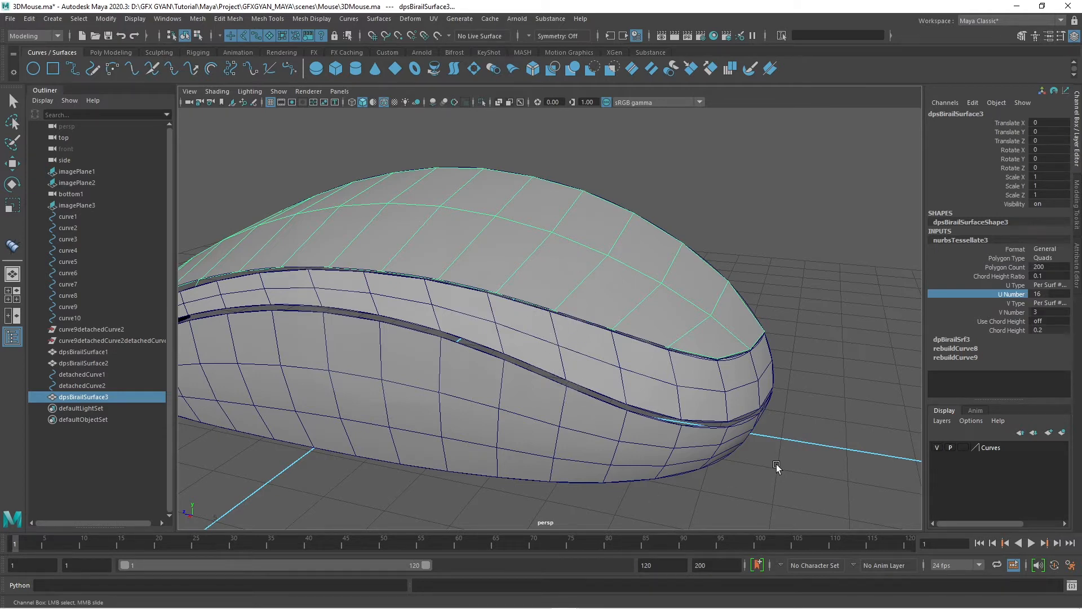
In the side view, switch the top surface to edge editing and select the cross edge loop behind the crest for moving
{"action": "key", "text": "space"}
{"action": "key", "text": "space"}
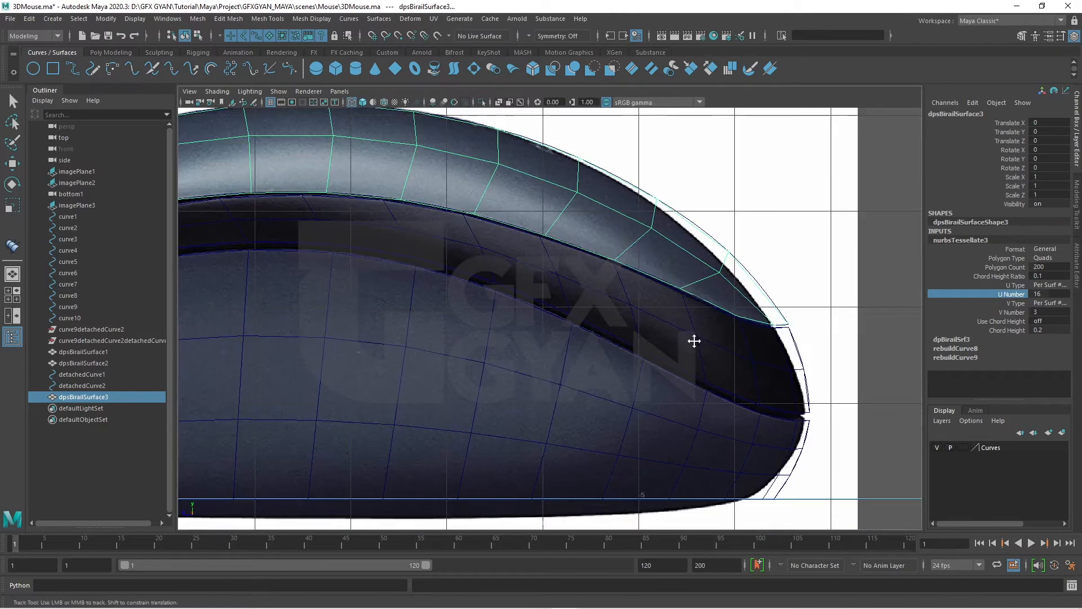
{"action": "scroll", "coordinate": [693, 340], "scroll_direction": "up", "scroll_amount": 3}
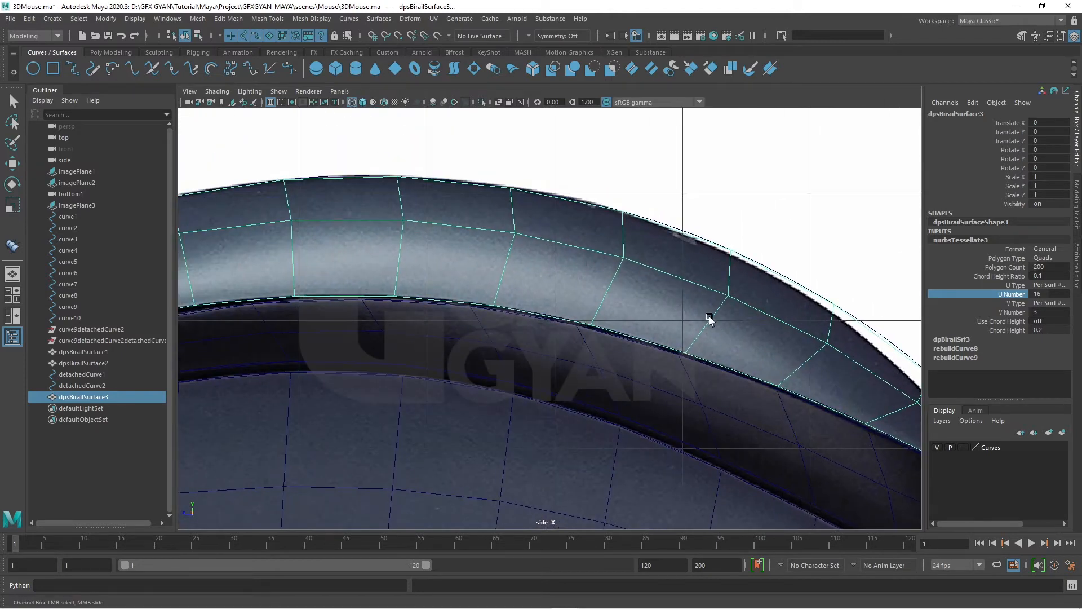
{"action": "key", "text": "w"}
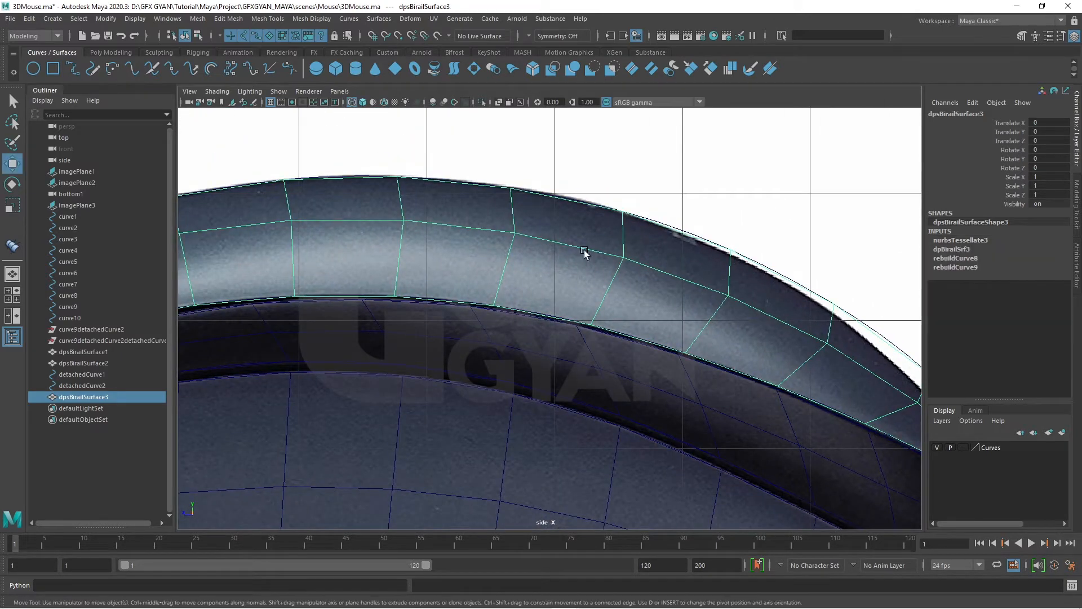
{"action": "right_click", "coordinate": [621, 258]}
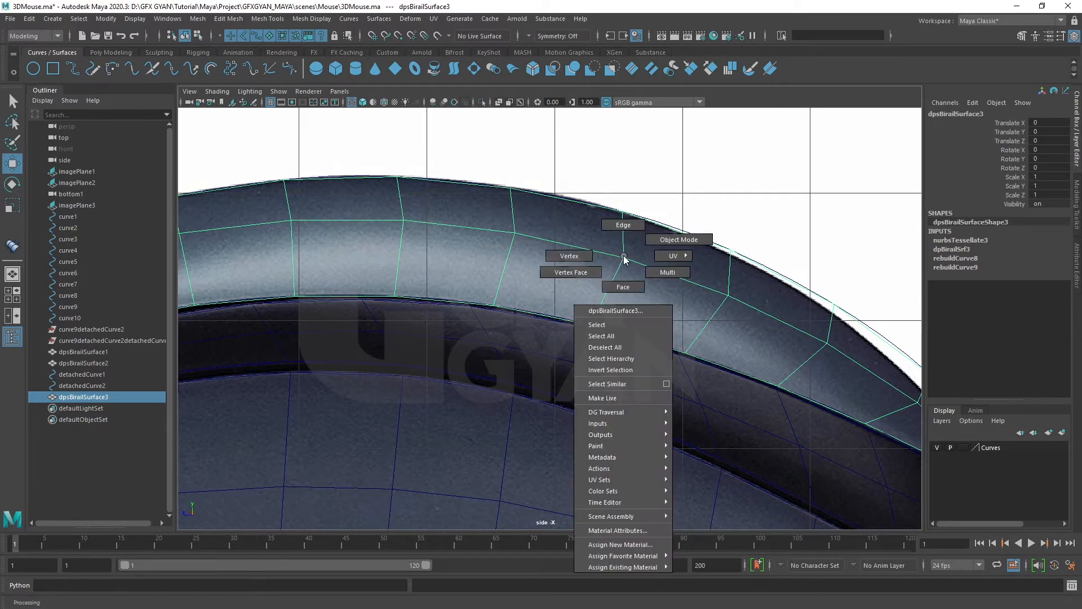
{"action": "left_click", "coordinate": [621, 223]}
{"action": "left_click", "coordinate": [607, 291]}
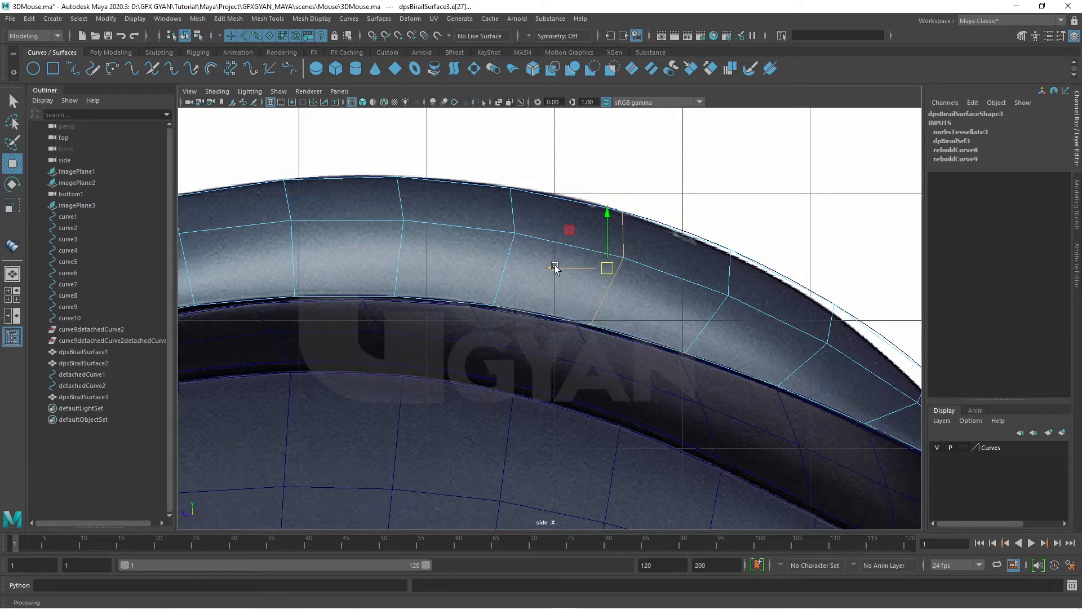
Try to move the selected edge loop toward the mouse's front without a transform constraint, and undo the move
{"action": "left_click_drag", "start_coordinate": [552, 269], "coordinate": [483, 268]}
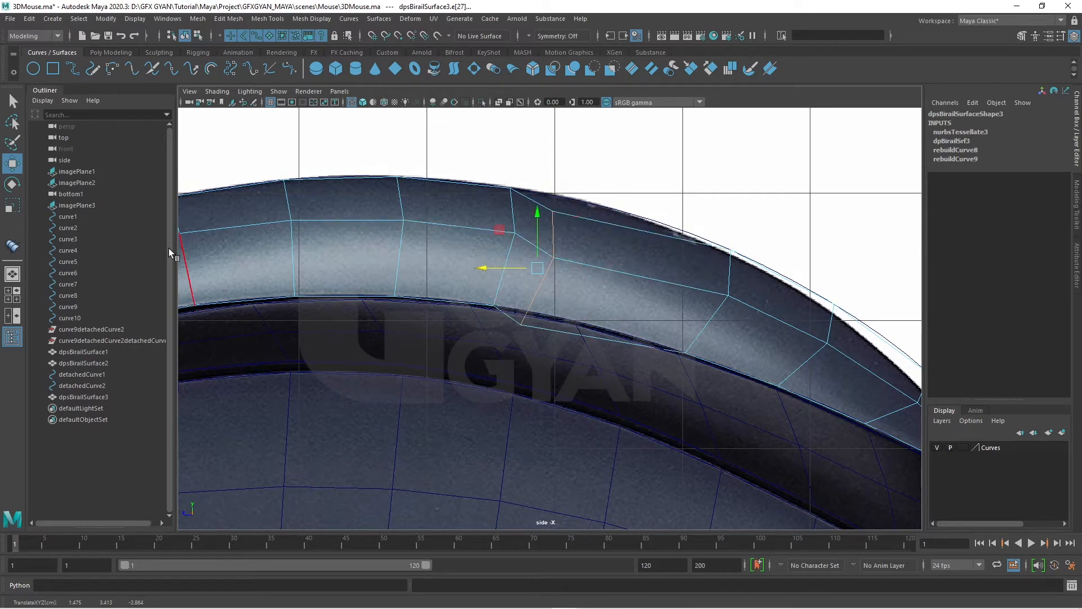
{"action": "key", "text": "ctrl+z"}
{"action": "key", "text": "ctrl+z"}
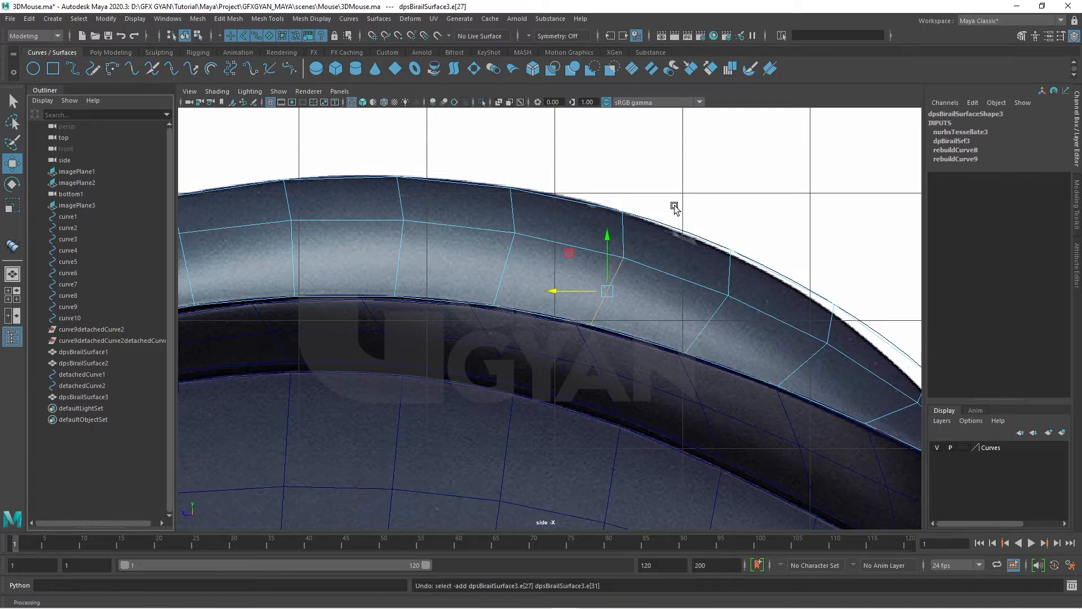
Set the Transform Constraint to Edge Slide and slide the reselected cross loop slightly forward along the top surface
{"action": "double_click", "coordinate": [618, 269]}
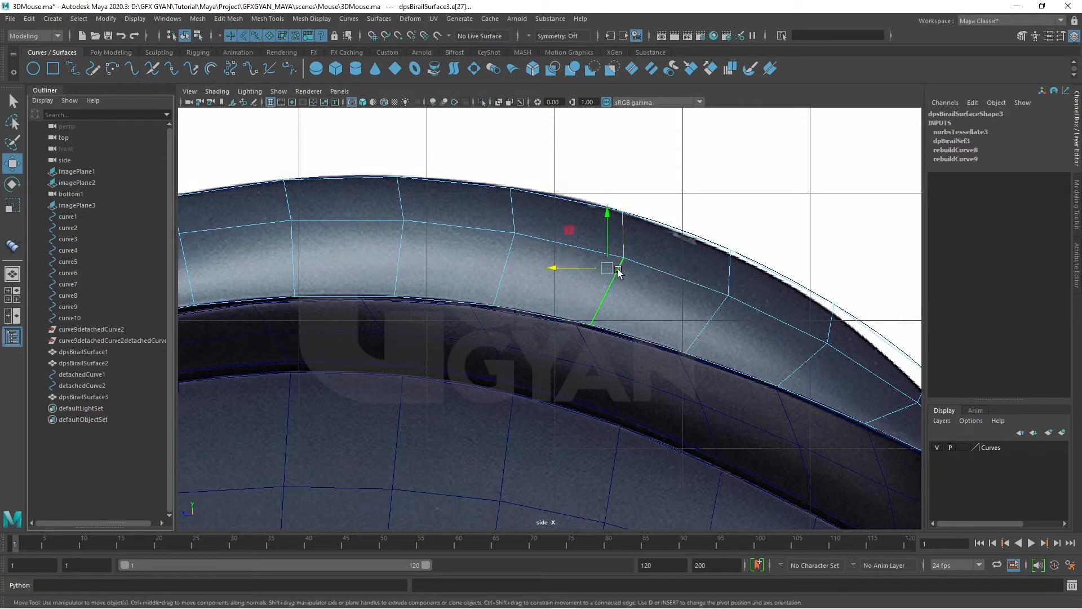
{"action": "left_click", "coordinate": [1022, 38]}
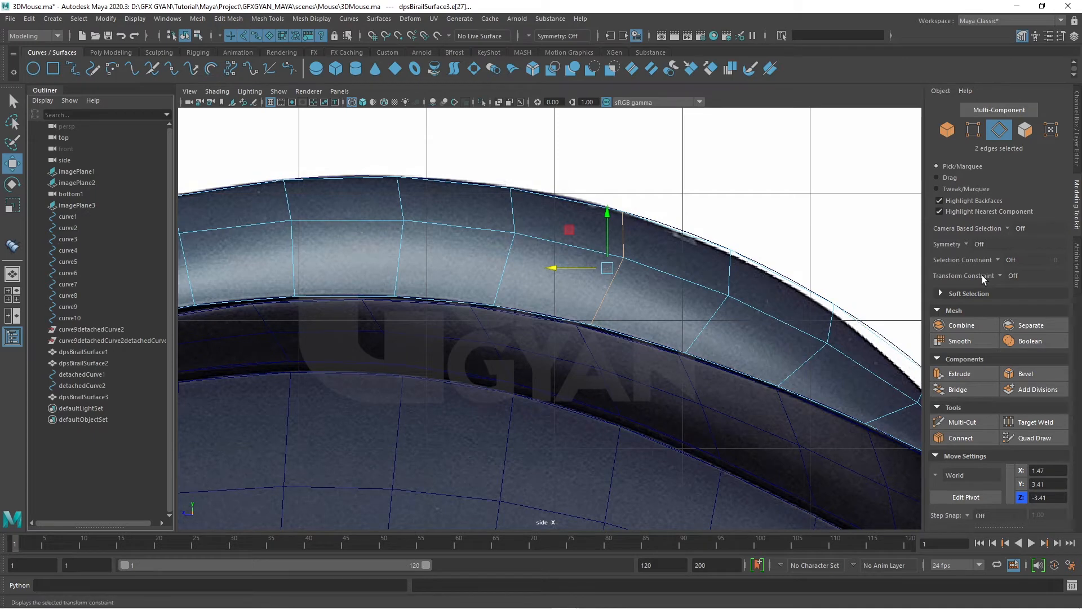
{"action": "left_click", "coordinate": [998, 275]}
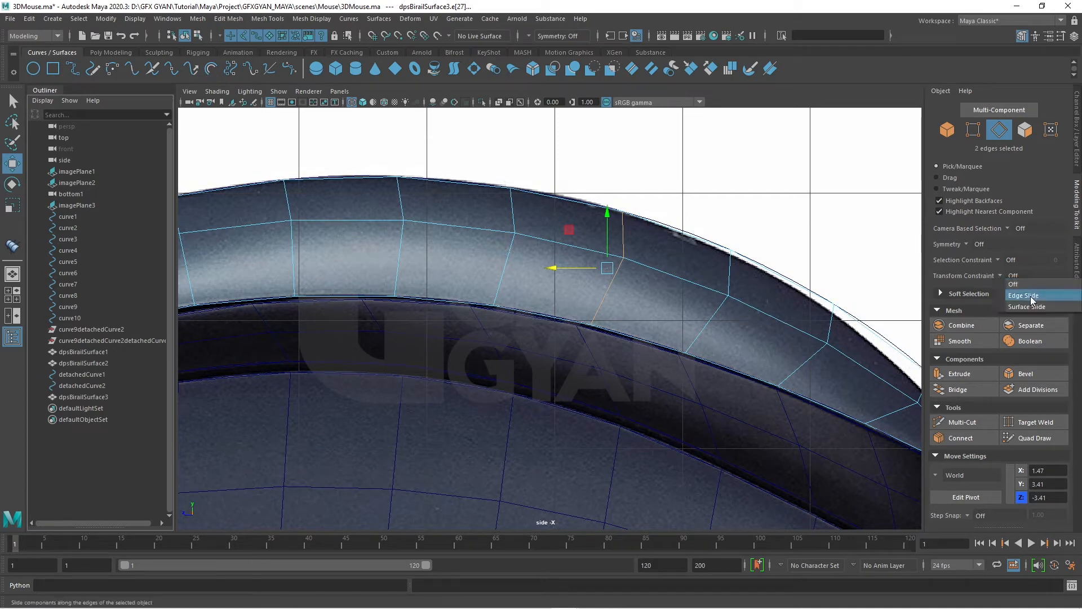
{"action": "left_click", "coordinate": [1030, 296]}
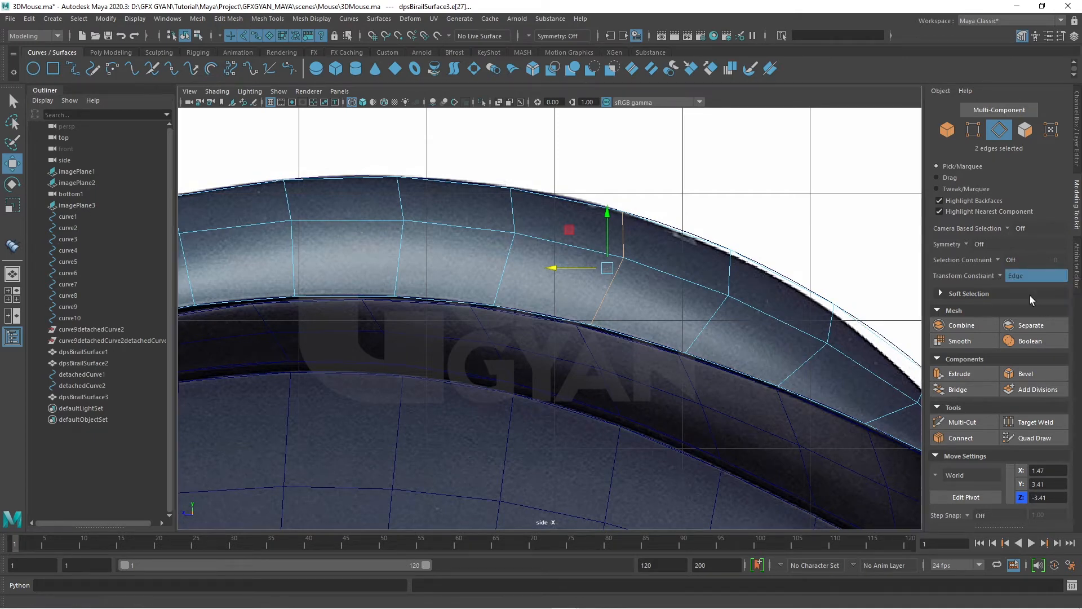
{"action": "mouse_move", "coordinate": [559, 267]}
{"action": "left_mouse_down"}
{"action": "mouse_move", "coordinate": [542, 263]}
{"action": "mouse_move", "coordinate": [581, 281]}
{"action": "mouse_move", "coordinate": [544, 272]}
{"action": "left_mouse_up"}
Select the next cross edge loop toward the rear of the top surface and slide it slightly forward
{"action": "left_click", "coordinate": [705, 321]}
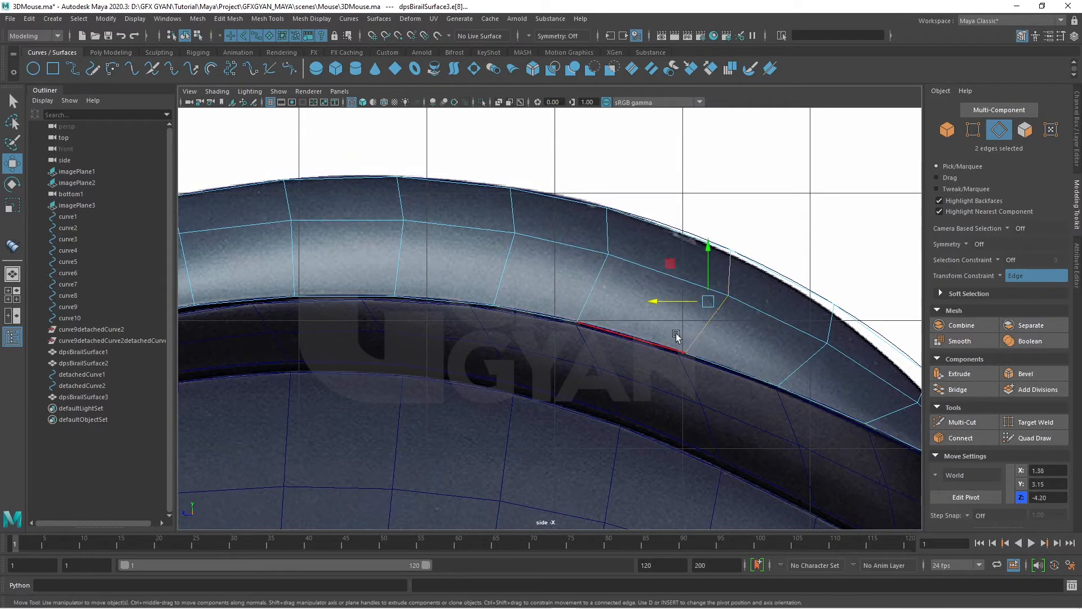
{"action": "left_click", "coordinate": [713, 323]}
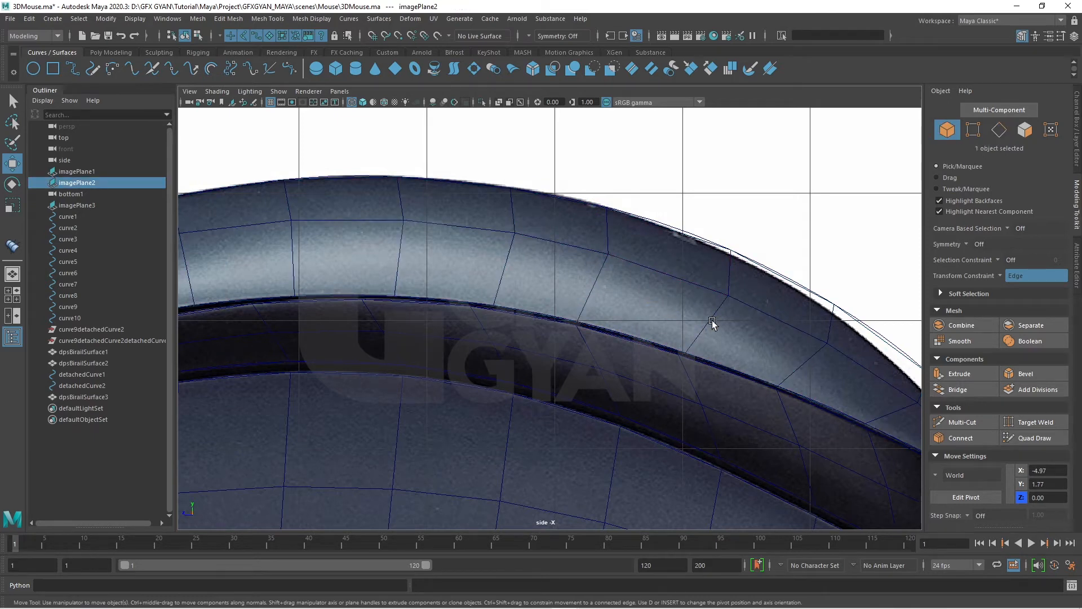
{"action": "left_click", "coordinate": [710, 319]}
{"action": "right_click_drag", "start_coordinate": [710, 319], "coordinate": [709, 248]}
{"action": "double_click", "coordinate": [706, 325]}
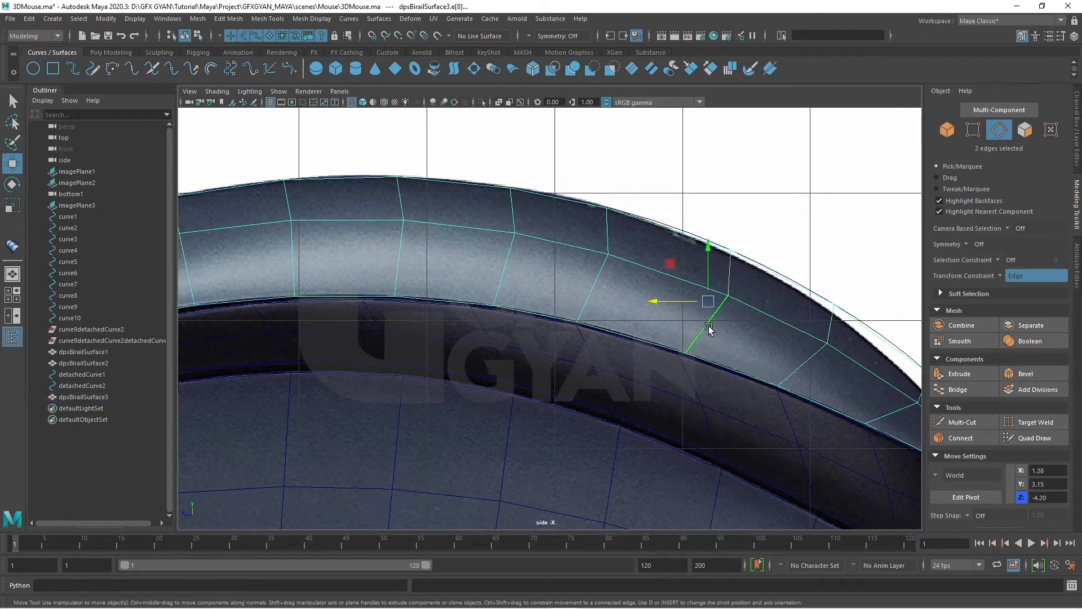
{"action": "left_click_drag", "start_coordinate": [652, 300], "coordinate": [646, 298]}
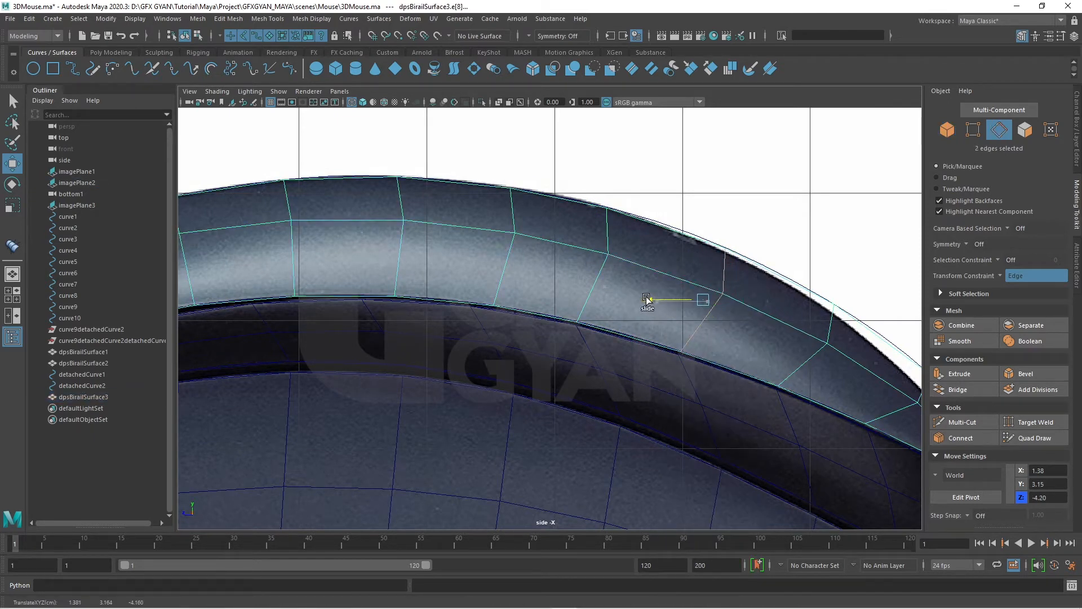
Slide the two cross edge loops near the crest of the top surface forward along its edges
{"action": "double_click", "coordinate": [497, 271]}
{"action": "left_click_drag", "start_coordinate": [454, 246], "coordinate": [428, 244]}
{"action": "double_click", "coordinate": [392, 258]}
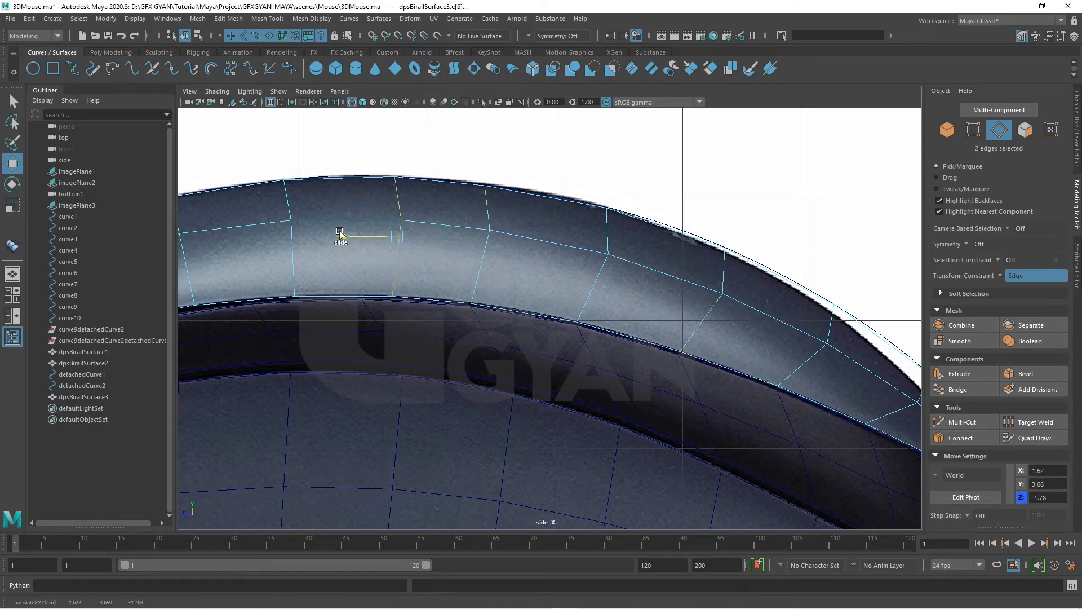
{"action": "left_click_drag", "start_coordinate": [340, 236], "coordinate": [305, 232]}
{"action": "middle_click_drag", "start_coordinate": [313, 333], "coordinate": [544, 338], "text": "alt"}
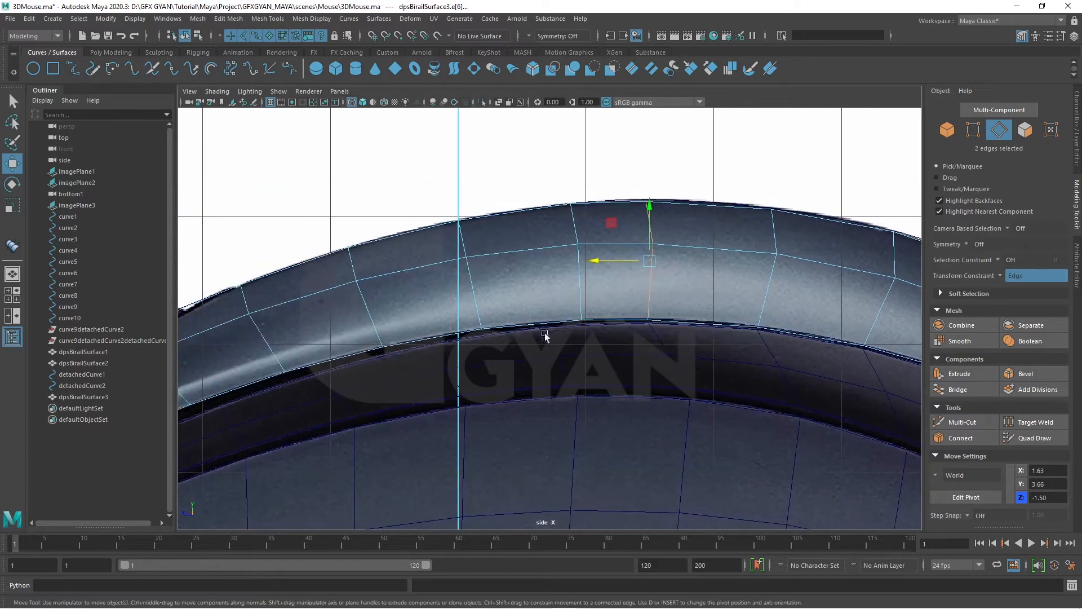
Turn the Transform Constraint off and hide the Modeling Toolkit
{"action": "left_click", "coordinate": [1003, 275]}
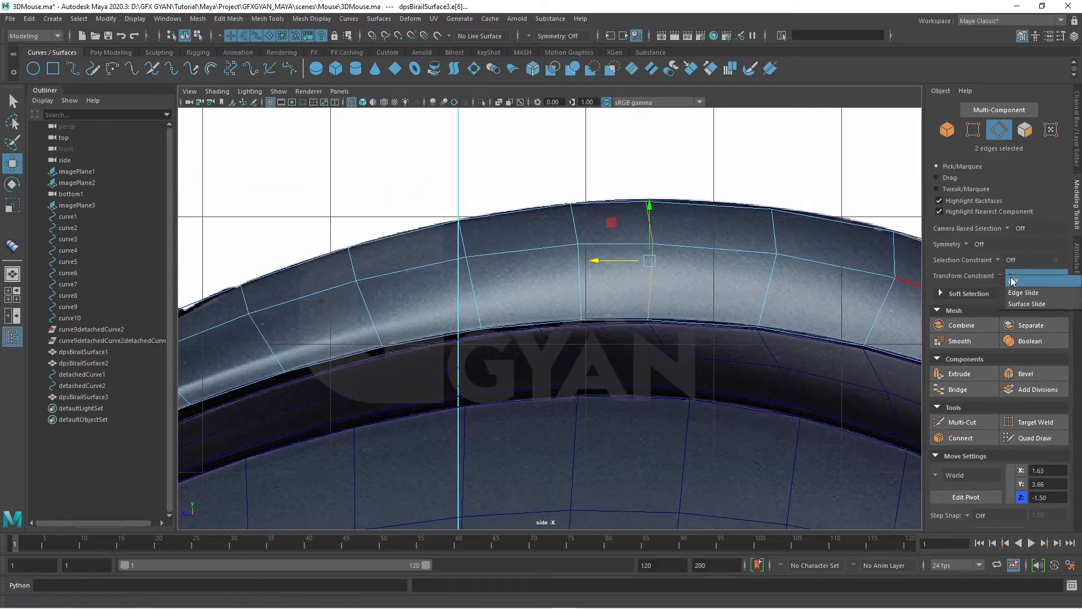
{"action": "left_click", "coordinate": [1006, 285]}
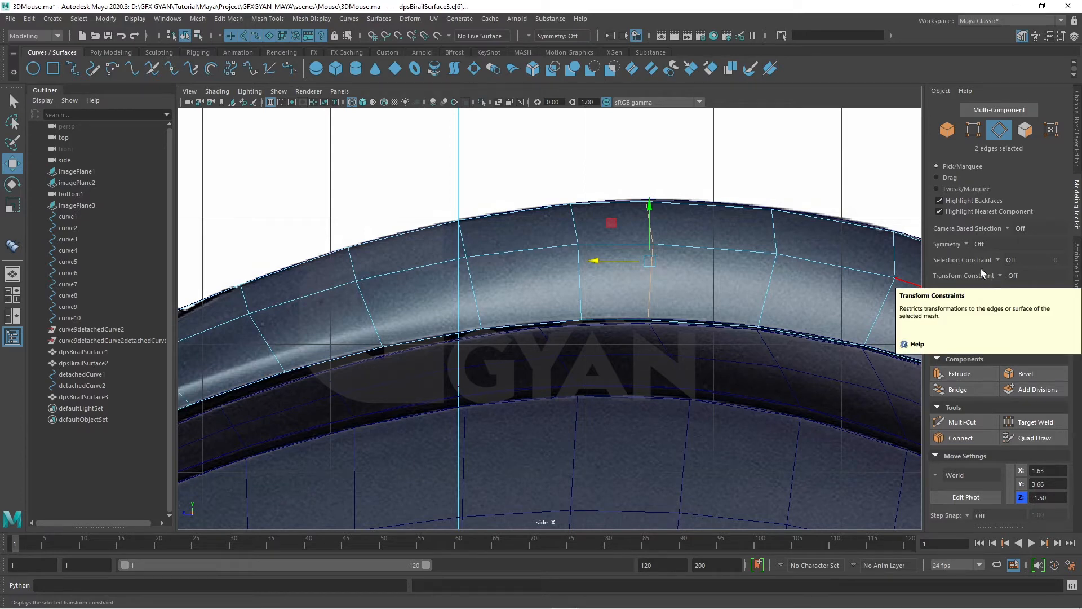
{"action": "left_click", "coordinate": [1023, 37]}
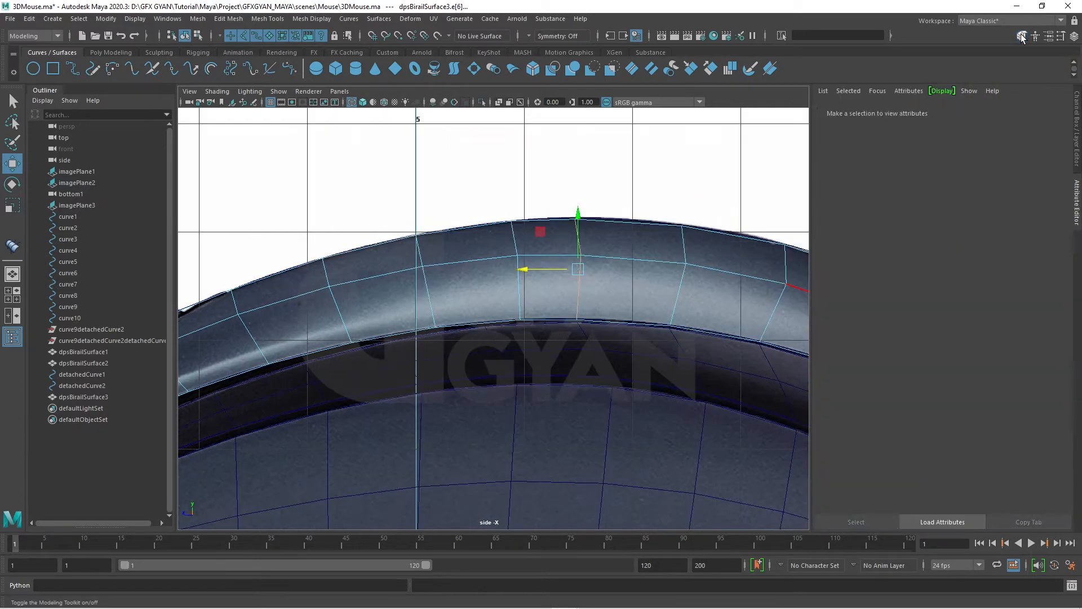
Edge-slide the next two cross loops ahead of the crest forward to line up with the side strip's divisions
{"action": "scroll", "coordinate": [526, 286], "scroll_direction": "up", "scroll_amount": 3}
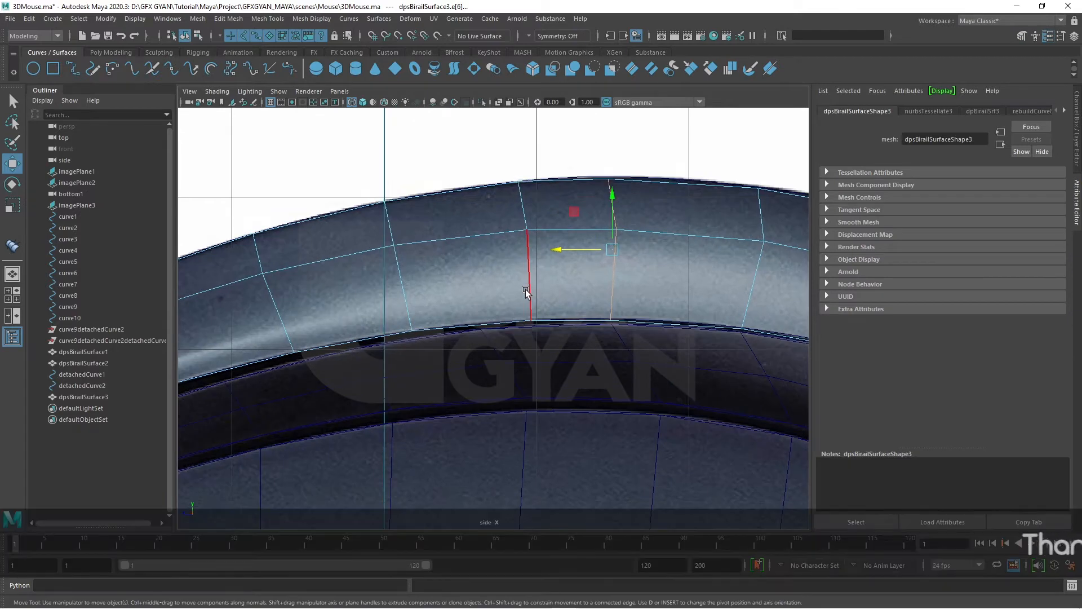
{"action": "left_click", "coordinate": [525, 291]}
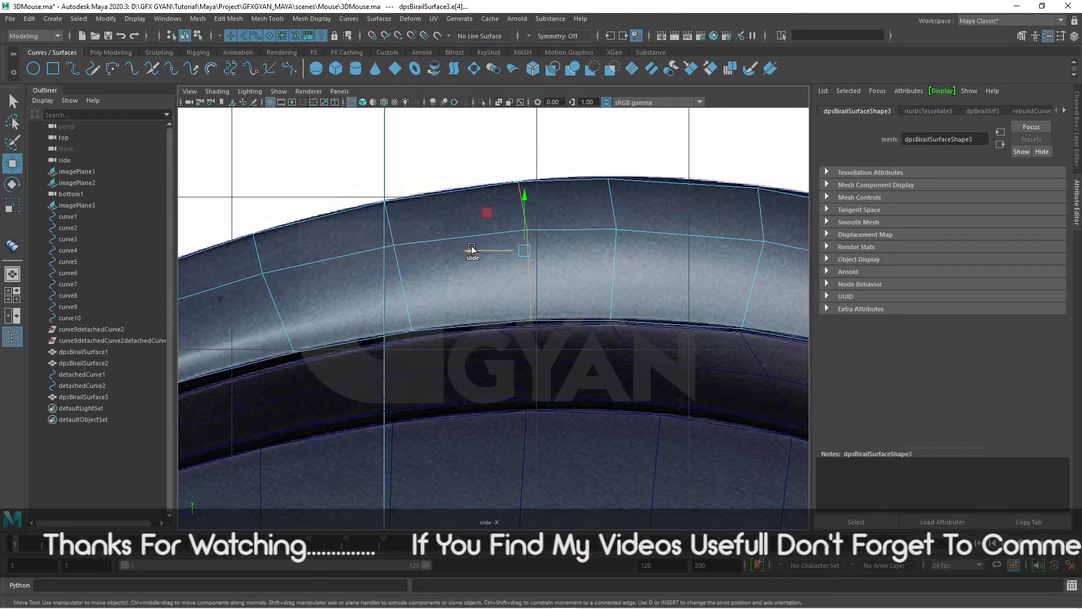
{"action": "left_click_drag", "start_coordinate": [471, 249], "coordinate": [413, 228]}
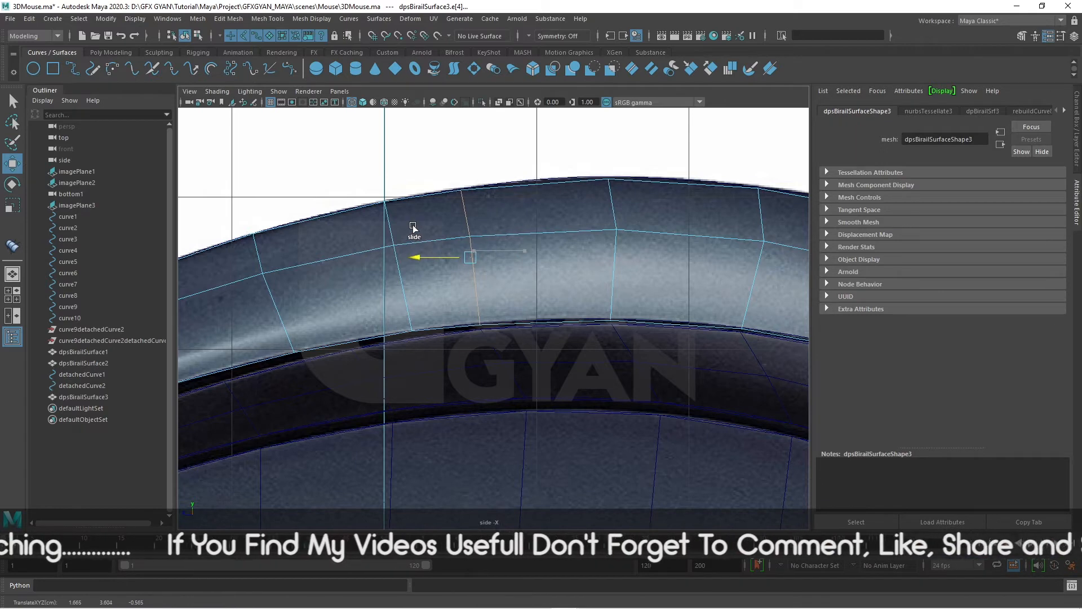
{"action": "left_click", "coordinate": [394, 274]}
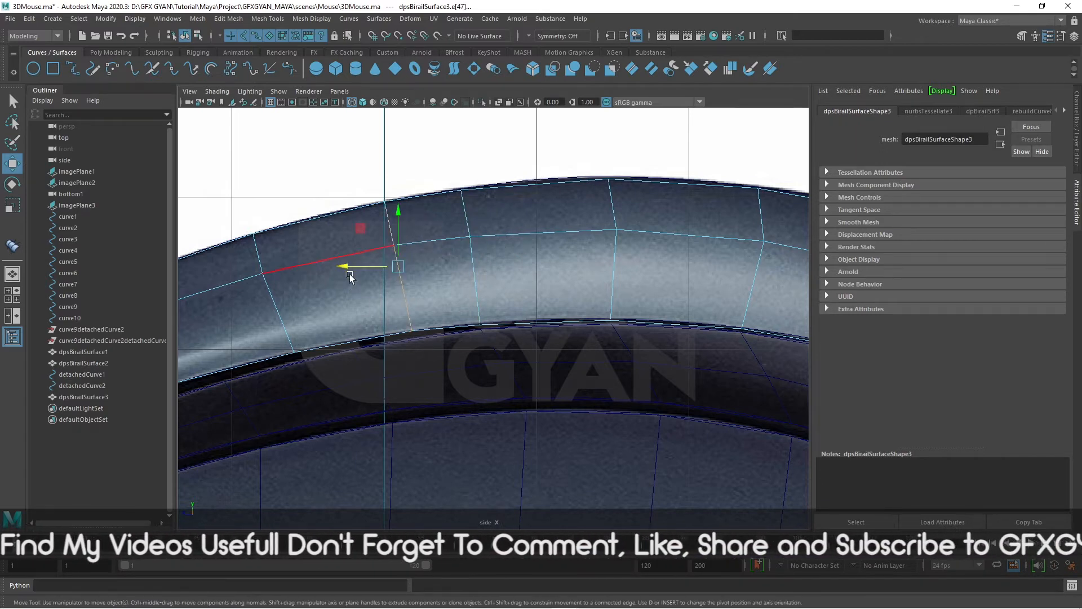
{"action": "left_click_drag", "start_coordinate": [350, 265], "coordinate": [270, 266]}
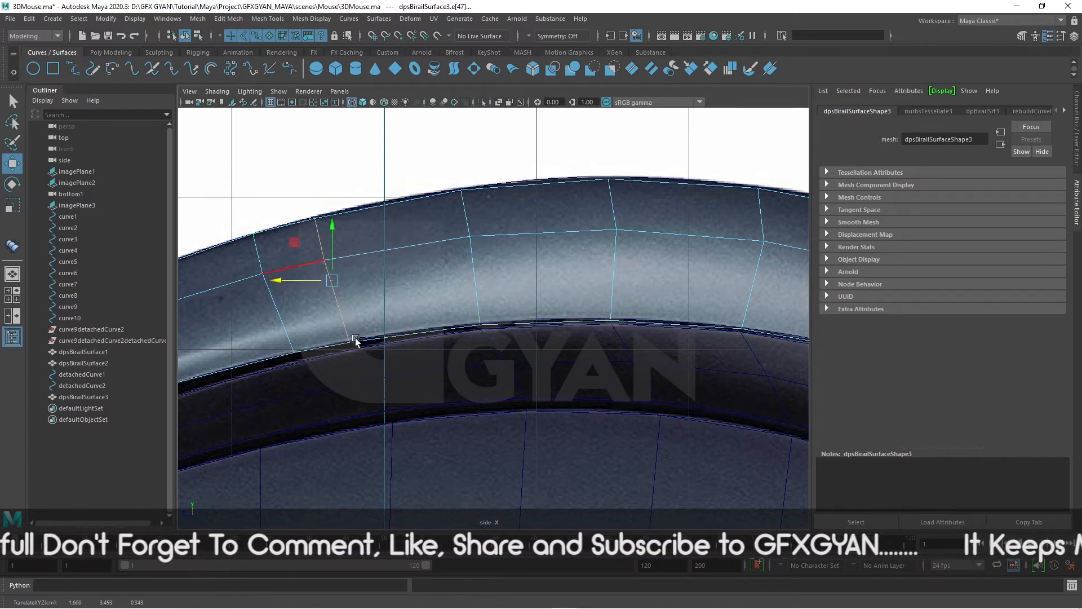
Slide the following cross loop forward and the loop beside the scroll wheel's rear slightly backward along the top surface
{"action": "middle_click_drag", "start_coordinate": [358, 365], "coordinate": [628, 280], "text": "alt"}
{"action": "left_click", "coordinate": [549, 233]}
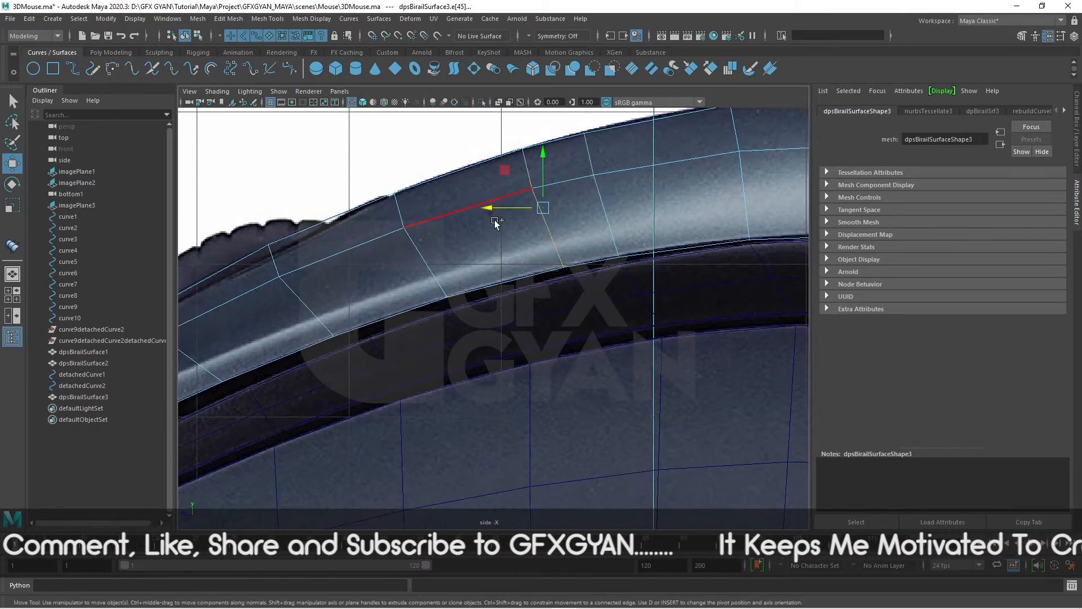
{"action": "left_click_drag", "start_coordinate": [496, 213], "coordinate": [402, 209]}
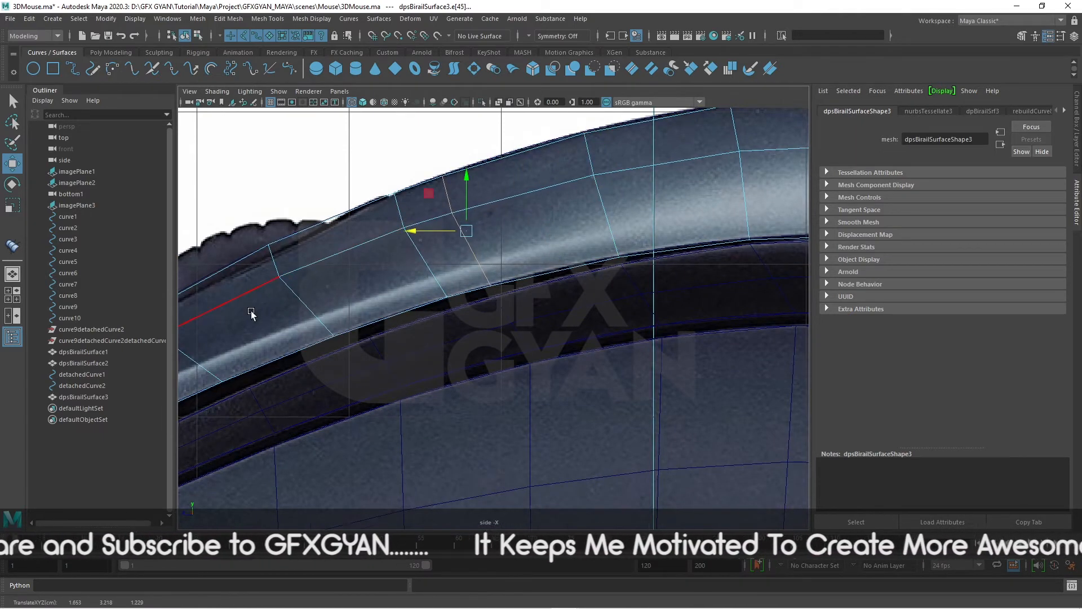
{"action": "left_click", "coordinate": [319, 307]}
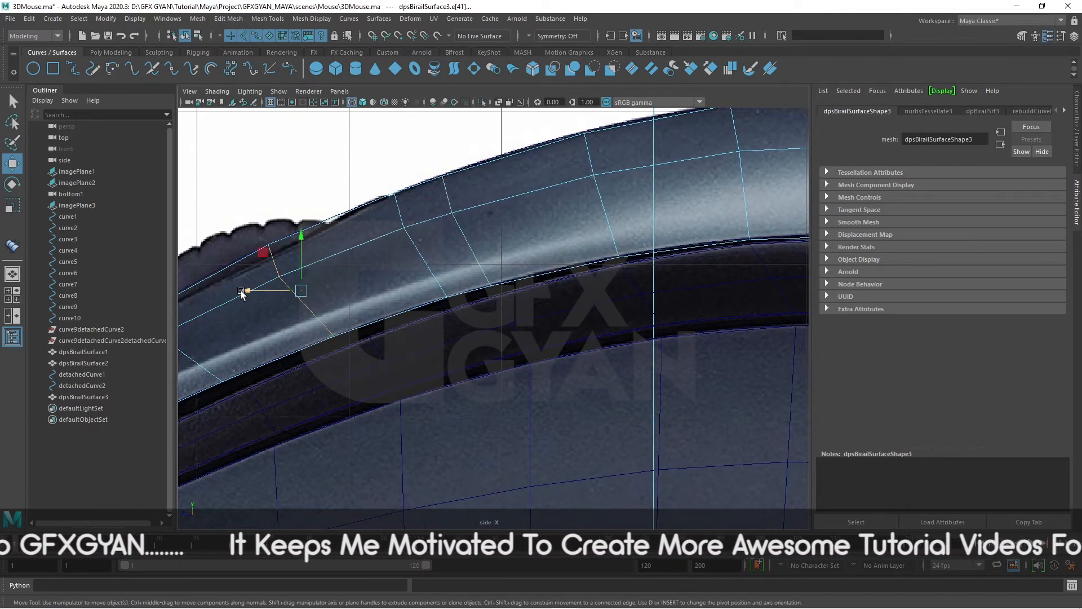
{"action": "left_click_drag", "start_coordinate": [241, 293], "coordinate": [278, 280]}
{"action": "key", "text": "ctrl+z"}
Slide the two cross edge loops at and ahead of the scroll wheel's front slightly backward along the surface
{"action": "middle_click_drag", "start_coordinate": [314, 321], "coordinate": [688, 273], "text": "alt"}
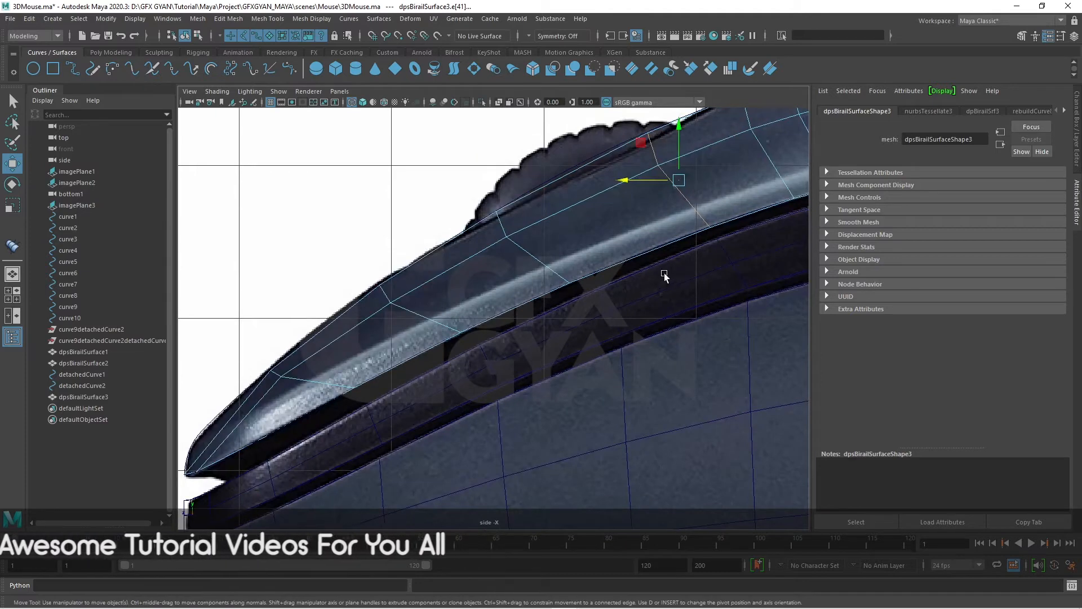
{"action": "left_click", "coordinate": [416, 312]}
{"action": "left_click_drag", "start_coordinate": [371, 306], "coordinate": [377, 304], "text": "ctrl+shift"}
{"action": "left_click", "coordinate": [544, 255]}
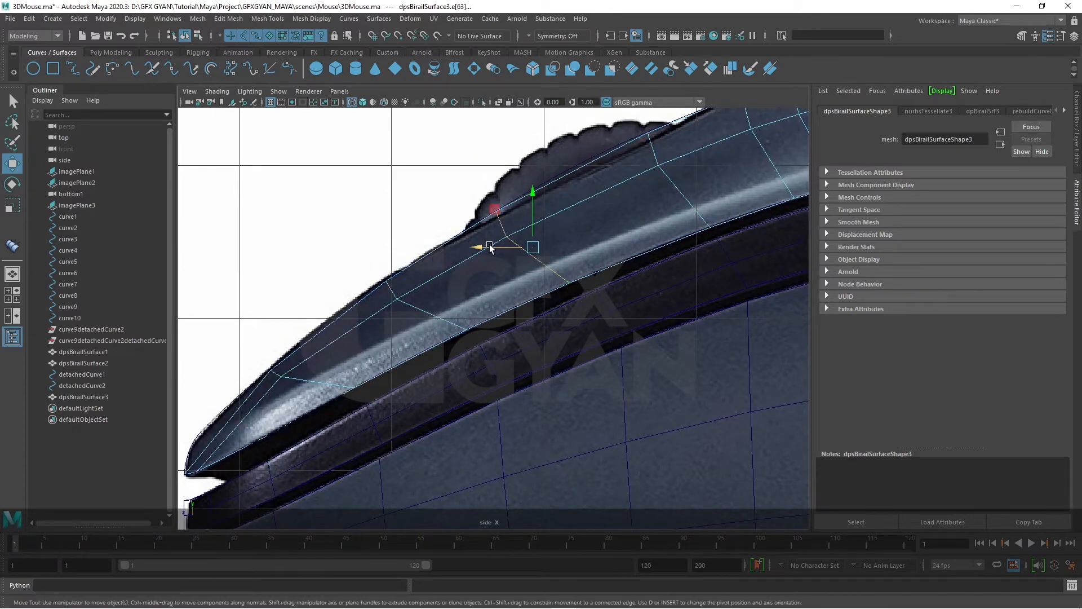
{"action": "left_click_drag", "start_coordinate": [486, 246], "coordinate": [504, 242], "text": "ctrl+shift"}
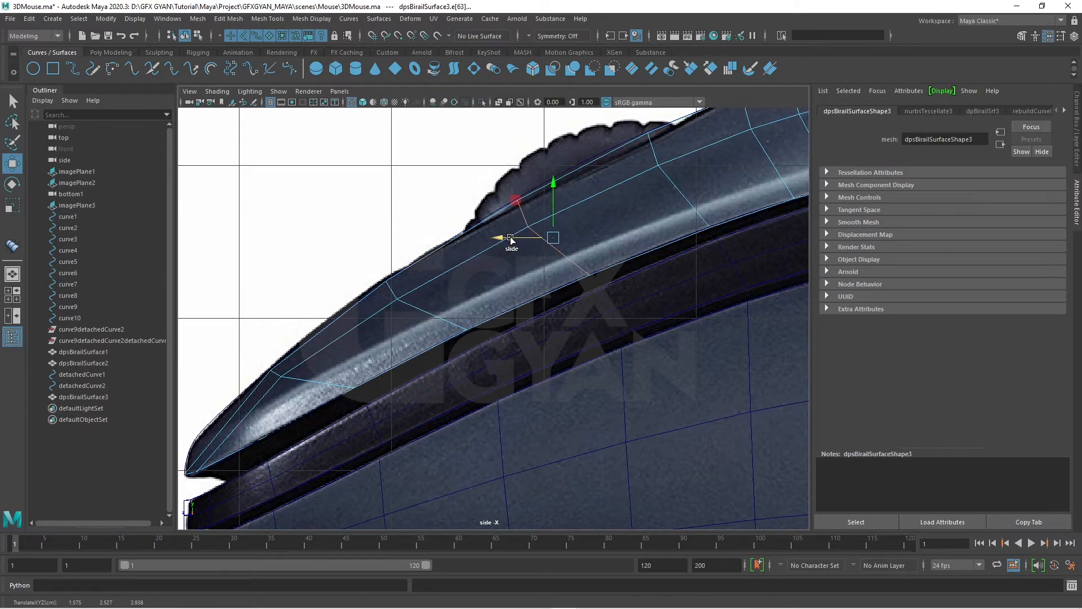
Select the cross loop just behind the scroll wheel and inspect its alignment with the side strip in the perspective view
{"action": "middle_click_drag", "start_coordinate": [693, 309], "coordinate": [668, 322], "text": "alt"}
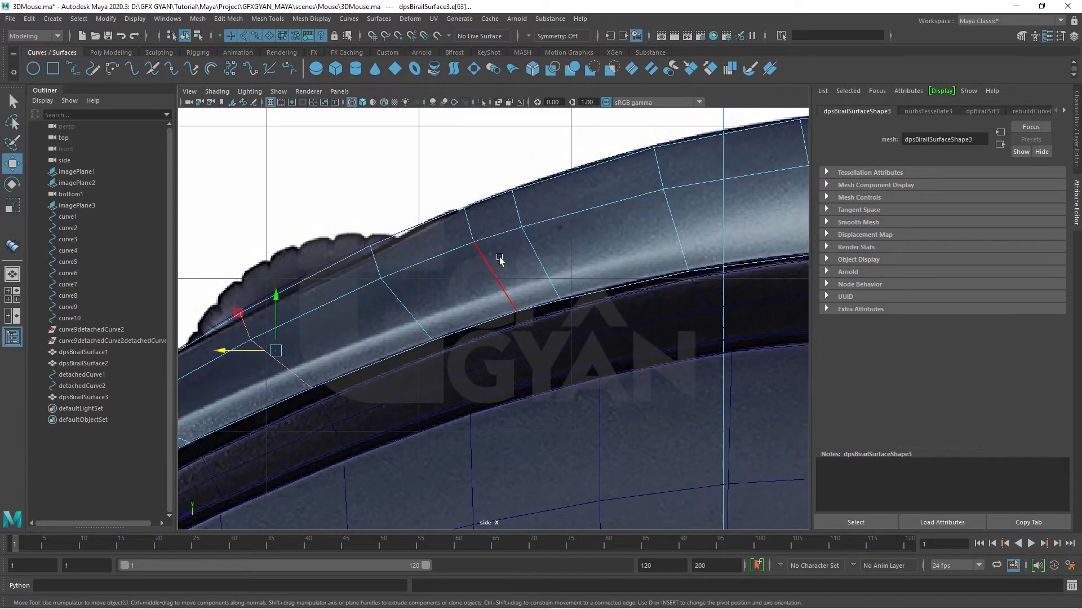
{"action": "left_click", "coordinate": [502, 276]}
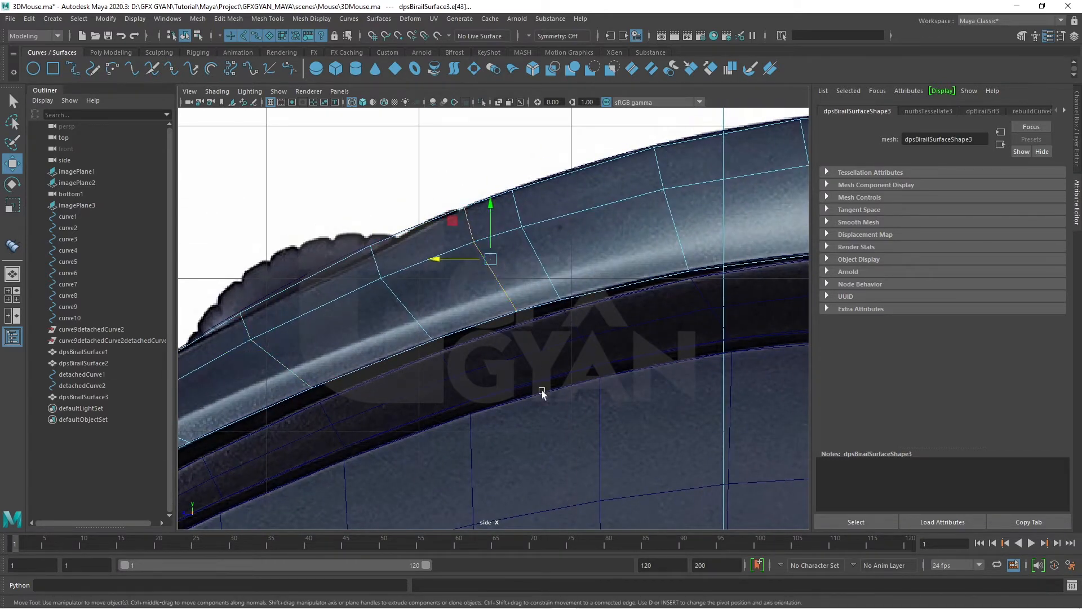
{"action": "key", "text": "space"}
{"action": "key", "text": "space"}
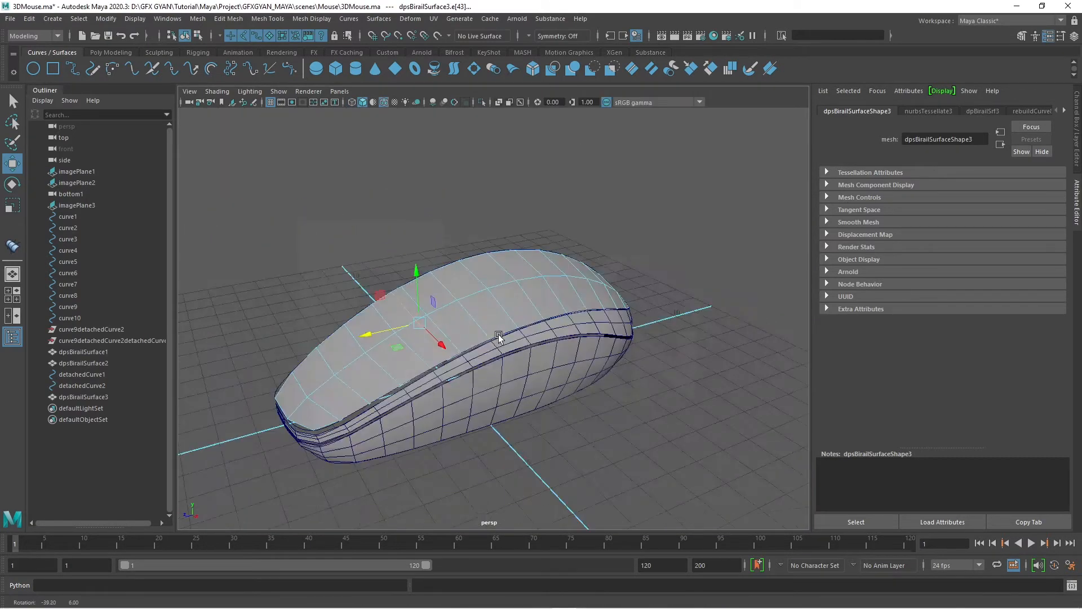
{"action": "key", "text": "f"}
{"action": "left_click_drag", "start_coordinate": [594, 393], "coordinate": [570, 391], "text": "alt"}
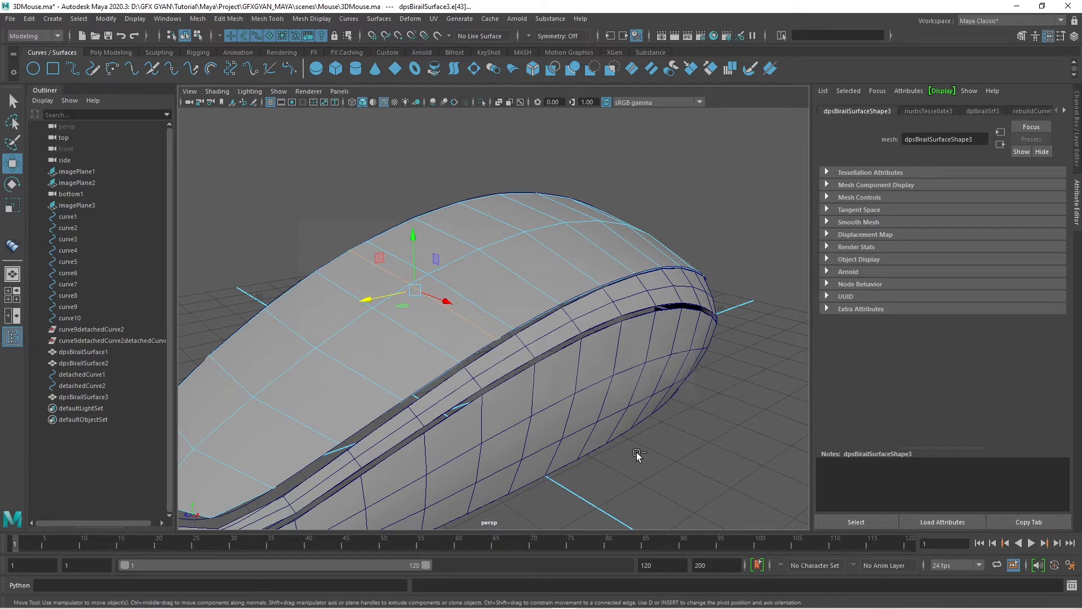
Delete the selected cross edge loop just behind the scroll wheel and return the top surface to object mode
{"action": "key", "text": "Delete"}
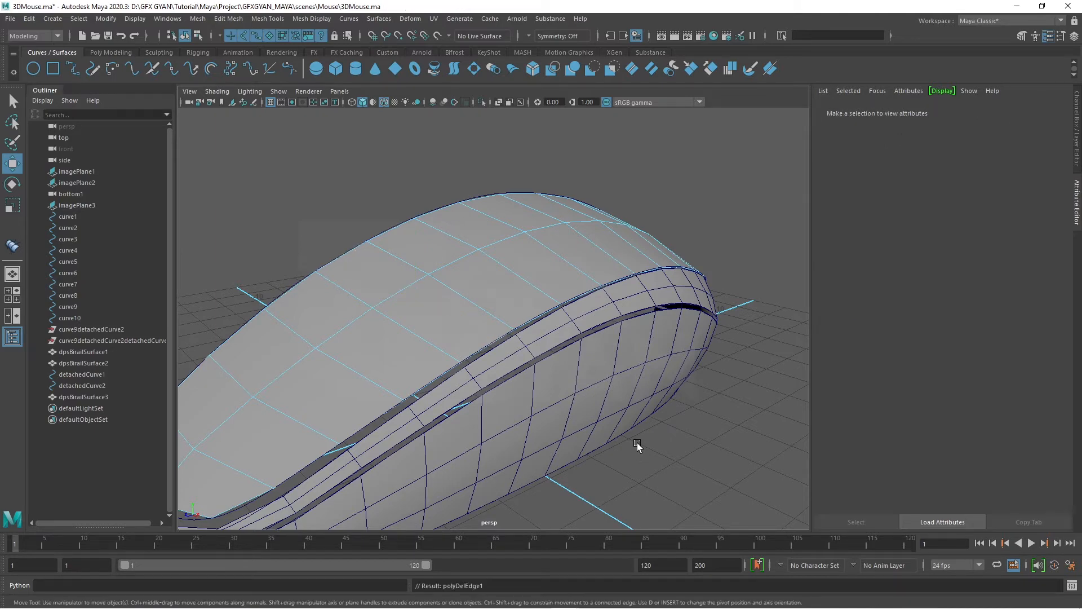
{"action": "key", "text": "f"}
{"action": "left_click_drag", "start_coordinate": [627, 357], "coordinate": [536, 440], "text": "alt"}
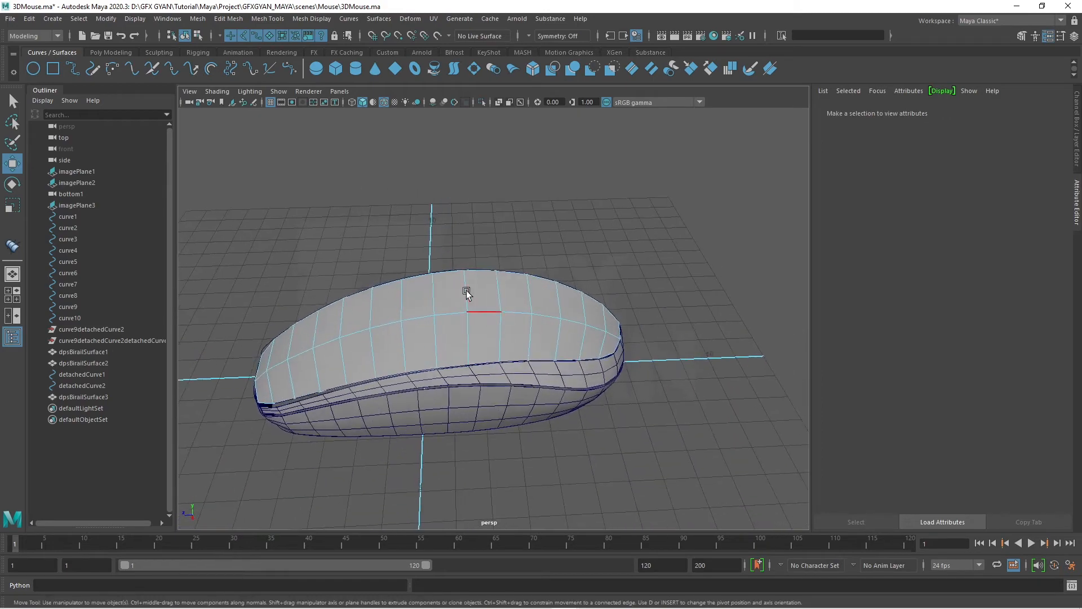
{"action": "right_click_drag", "start_coordinate": [465, 286], "coordinate": [499, 266]}
{"action": "left_click", "coordinate": [652, 391]}
Examine the alignment of the edge loops across the top surface, side strip and lower side surface from several angles
{"action": "scroll", "coordinate": [665, 420], "scroll_direction": "up", "scroll_amount": 2}
{"action": "left_click_drag", "start_coordinate": [665, 420], "coordinate": [486, 390], "text": "alt"}
{"action": "left_click_drag", "start_coordinate": [562, 448], "coordinate": [684, 389], "text": "alt"}
{"action": "scroll", "coordinate": [572, 450], "scroll_direction": "down", "scroll_amount": 5}
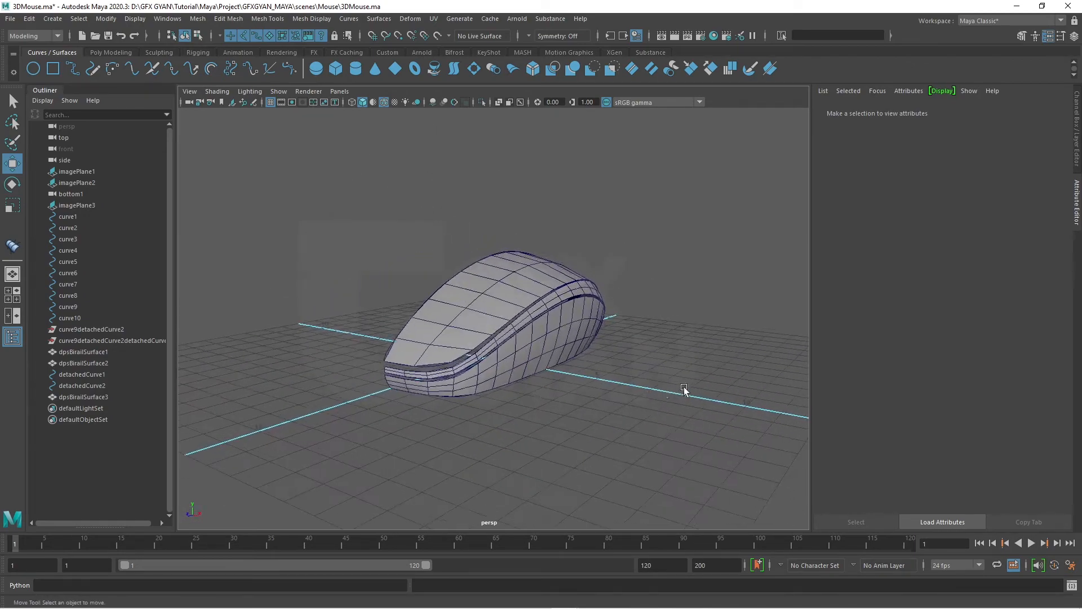
{"action": "scroll", "coordinate": [644, 399], "scroll_direction": "up", "scroll_amount": 3}
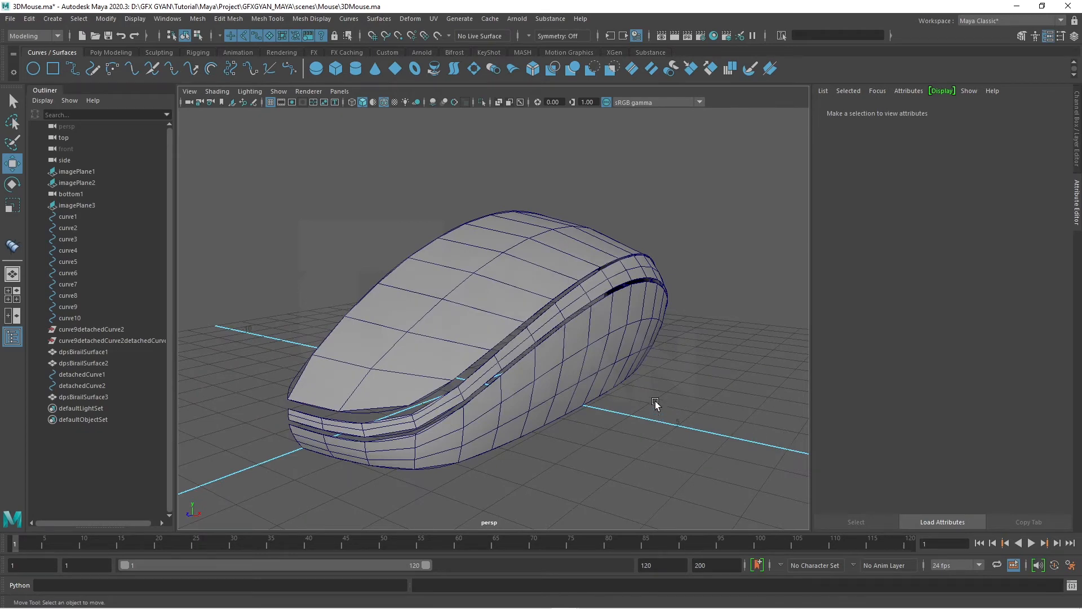
{"action": "scroll", "coordinate": [657, 406], "scroll_direction": "down", "scroll_amount": 3}
{"action": "left_click_drag", "start_coordinate": [676, 363], "coordinate": [592, 391], "text": "alt"}
{"action": "scroll", "coordinate": [591, 409], "scroll_direction": "up", "scroll_amount": 4}
{"action": "scroll", "coordinate": [564, 310], "scroll_direction": "down", "scroll_amount": 3}
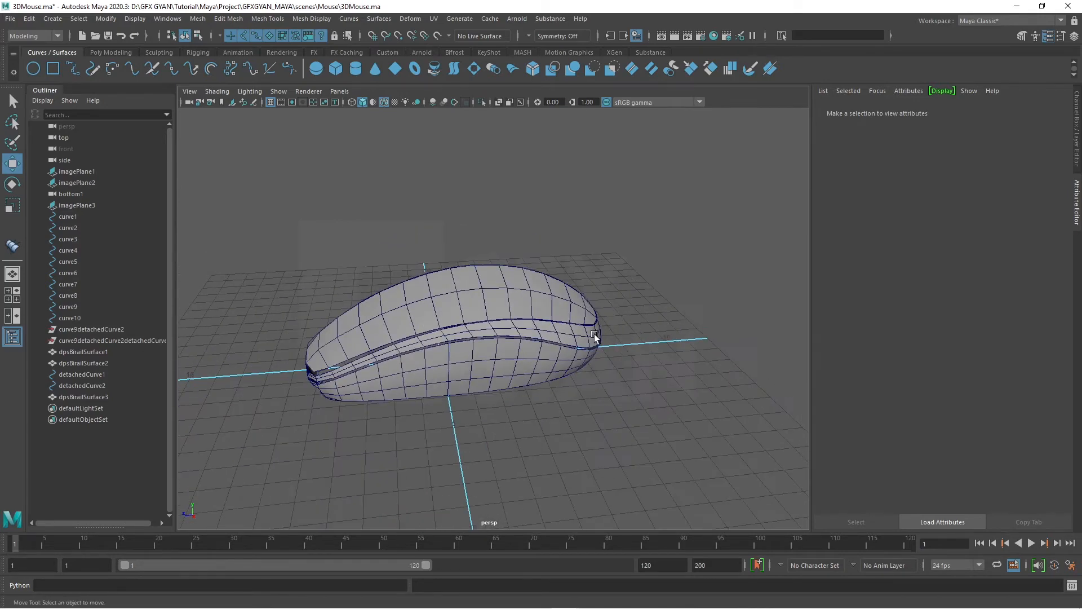
{"action": "scroll", "coordinate": [627, 361], "scroll_direction": "up", "scroll_amount": 3}
{"action": "scroll", "coordinate": [626, 363], "scroll_direction": "down", "scroll_amount": 3}
{"action": "left_click_drag", "start_coordinate": [581, 362], "coordinate": [617, 367], "text": "alt"}
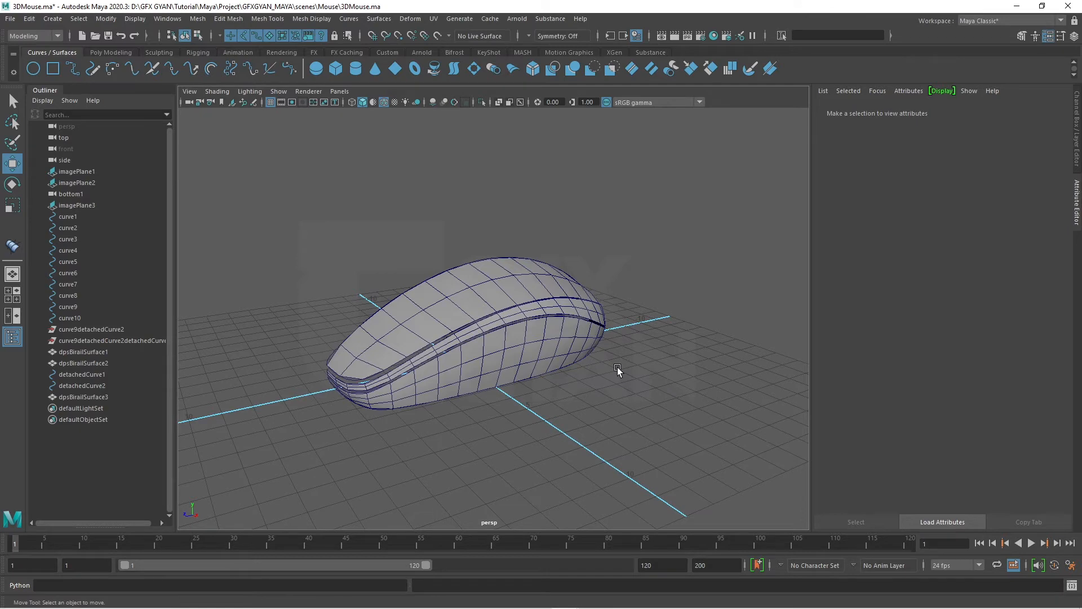
Select the top surface and examine the front and underside of the mouse body up close
{"action": "left_click", "coordinate": [377, 353]}
{"action": "scroll", "coordinate": [485, 306], "scroll_direction": "up", "scroll_amount": 6}
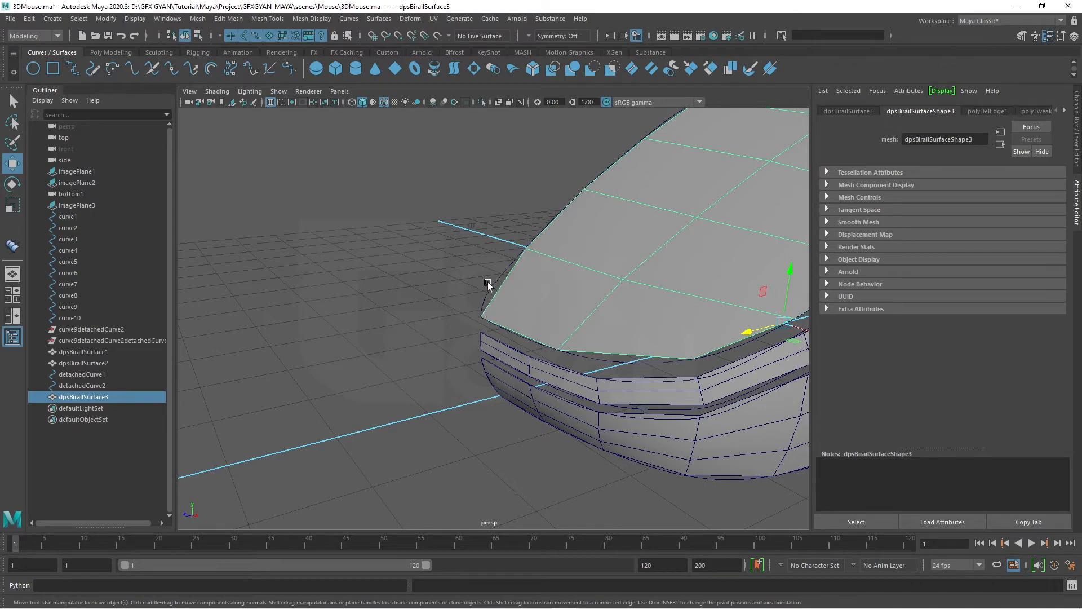
{"action": "scroll", "coordinate": [696, 425], "scroll_direction": "down", "scroll_amount": 4}
{"action": "scroll", "coordinate": [638, 404], "scroll_direction": "up", "scroll_amount": 4}
{"action": "left_click_drag", "start_coordinate": [638, 403], "coordinate": [498, 499], "text": "alt"}
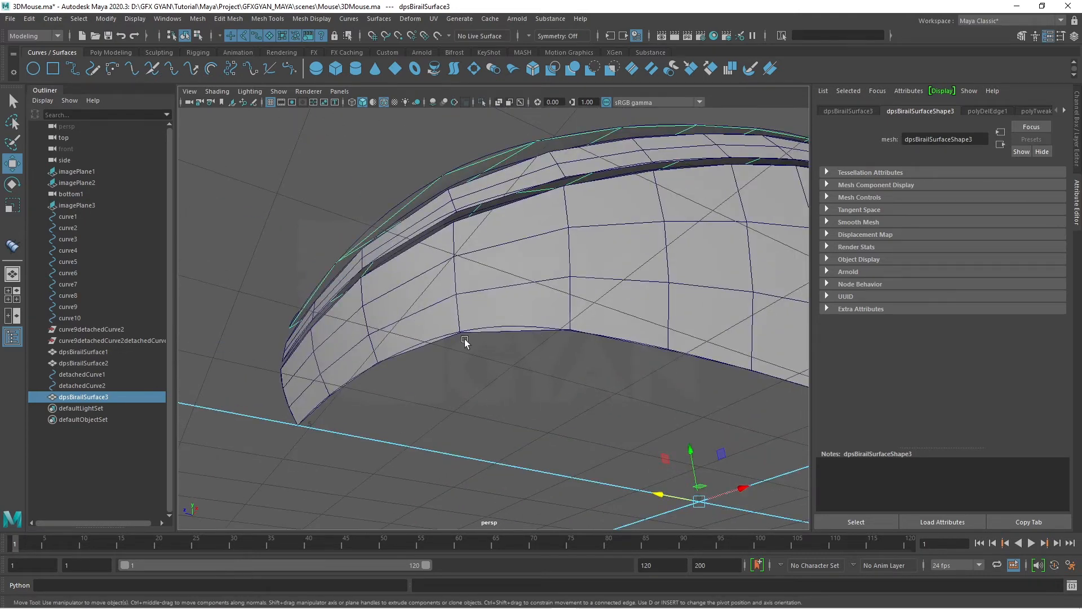
Preview the lower side surface smoothed, inspect its shape, and return it to the unsmoothed display
{"action": "left_click", "coordinate": [496, 299]}
{"action": "key", "text": "3"}
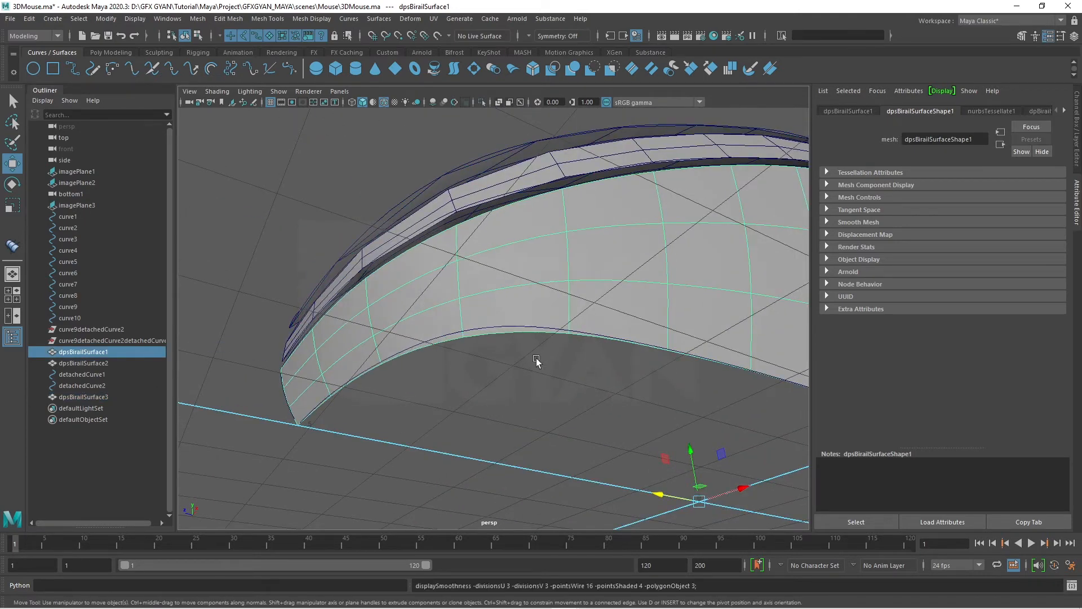
{"action": "left_click_drag", "start_coordinate": [558, 346], "coordinate": [514, 294], "text": "alt"}
{"action": "key", "text": "1"}
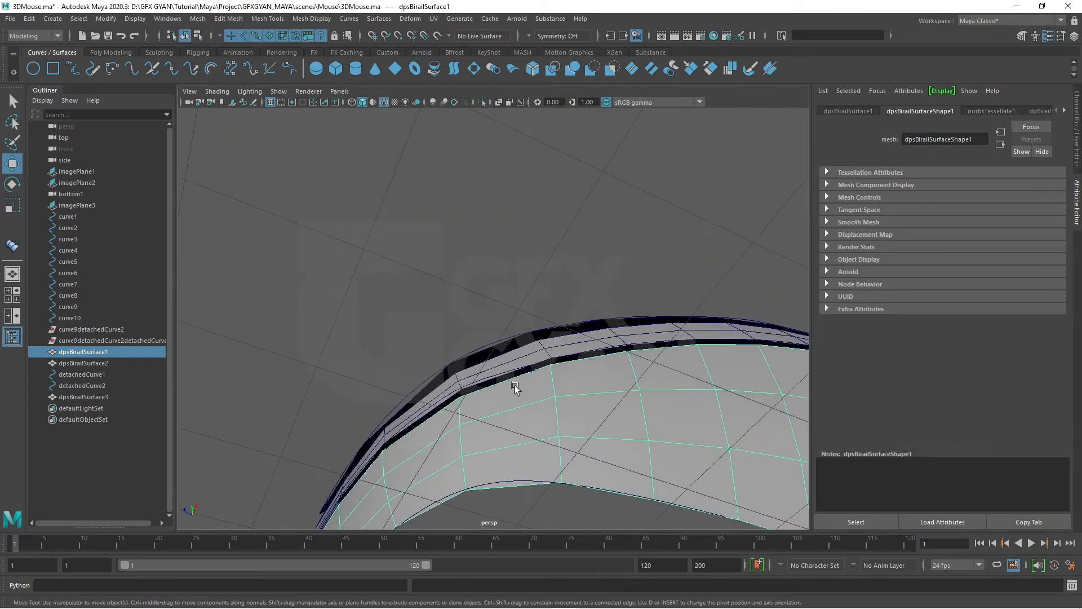
{"action": "left_click_drag", "start_coordinate": [505, 331], "coordinate": [515, 304], "text": "alt"}
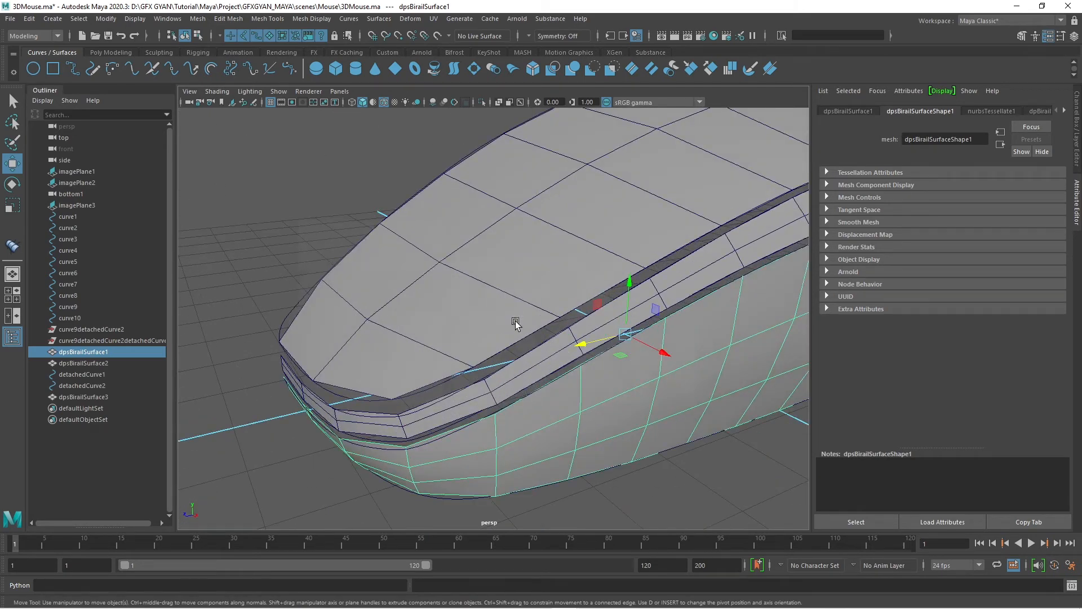
{"action": "scroll", "coordinate": [515, 320], "scroll_direction": "down", "scroll_amount": 8}
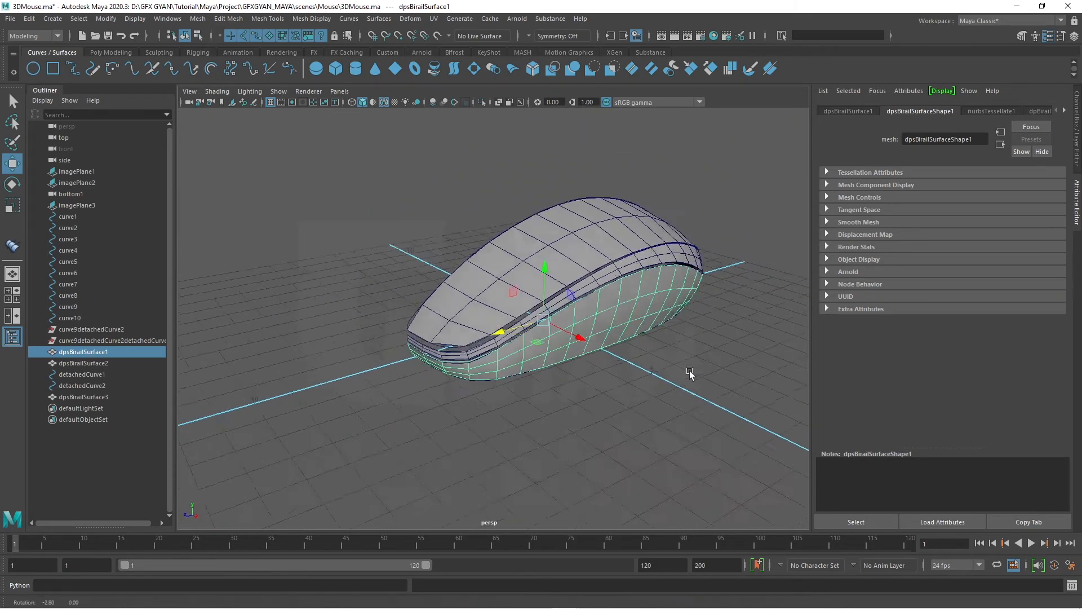
{"action": "left_click_drag", "start_coordinate": [689, 371], "coordinate": [564, 326], "text": "alt"}
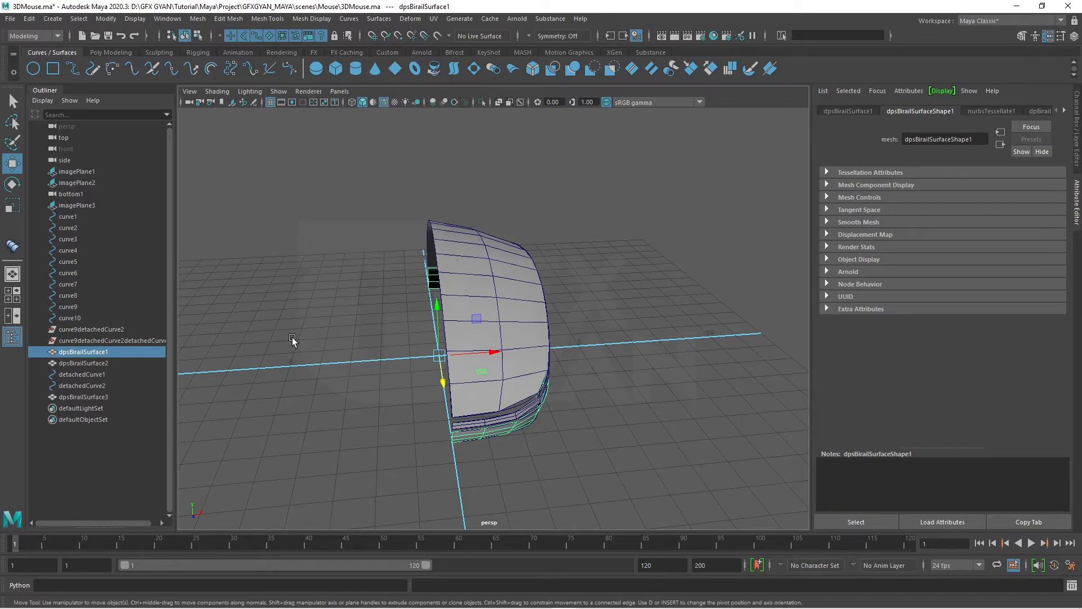
{"action": "left_click_drag", "start_coordinate": [693, 316], "coordinate": [552, 415], "text": "alt"}
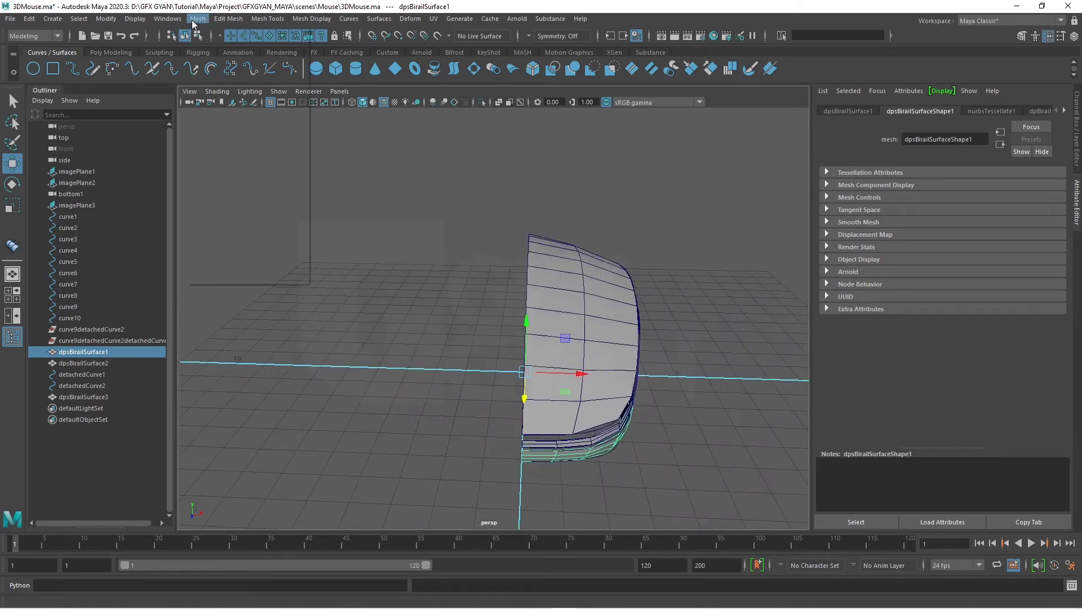
{"action": "left_click", "coordinate": [194, 19]}
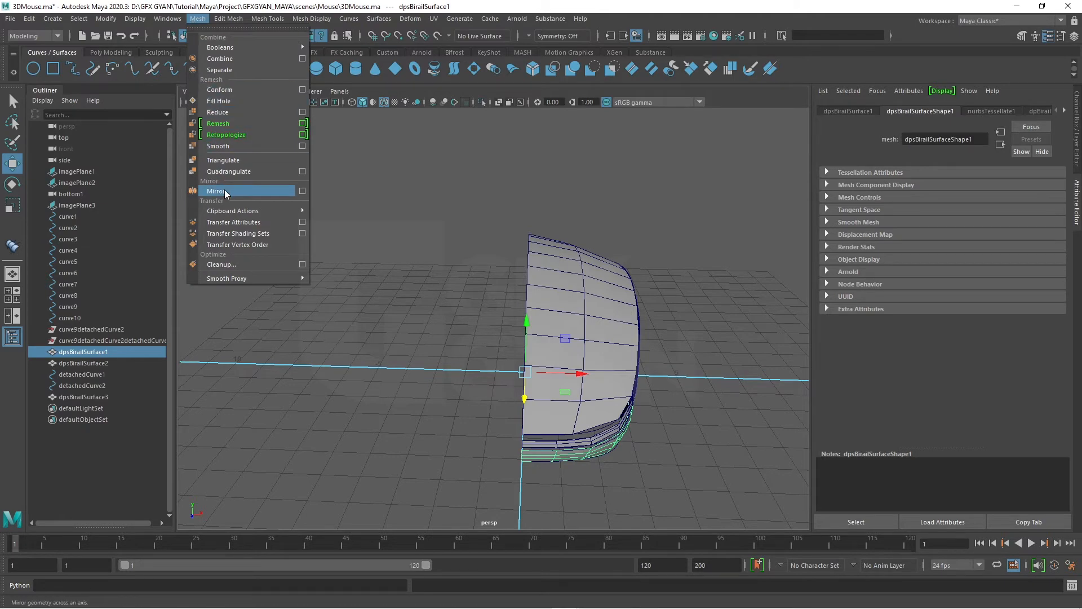
{"action": "left_click", "coordinate": [475, 346]}
Show the lower side surface's transform channels and construction inputs along with the display layers
{"action": "left_click_drag", "start_coordinate": [684, 403], "coordinate": [556, 358], "text": "alt"}
{"action": "left_click", "coordinate": [556, 358]}
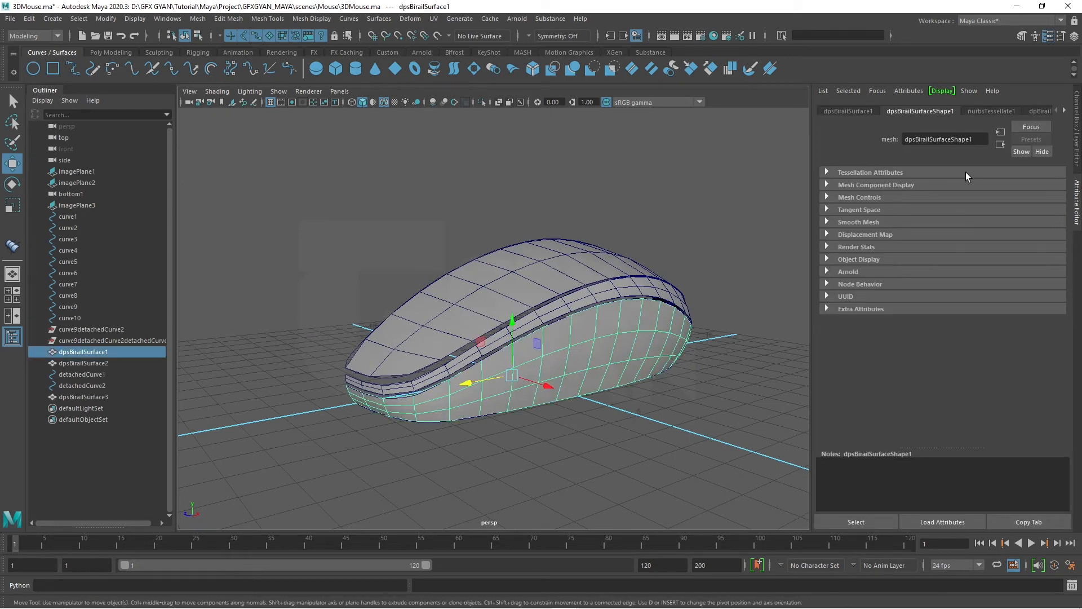
{"action": "left_click", "coordinate": [1076, 140]}
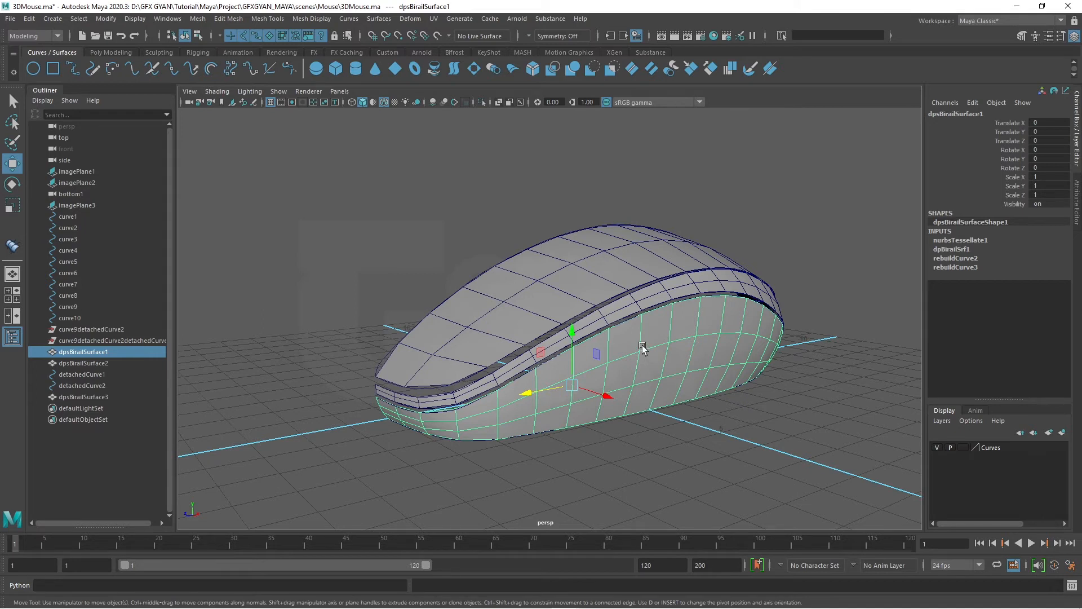
Try moving curve1 slightly upward along Y to test the lower surface's link to its curves, and undo the move
{"action": "left_click", "coordinate": [62, 218]}
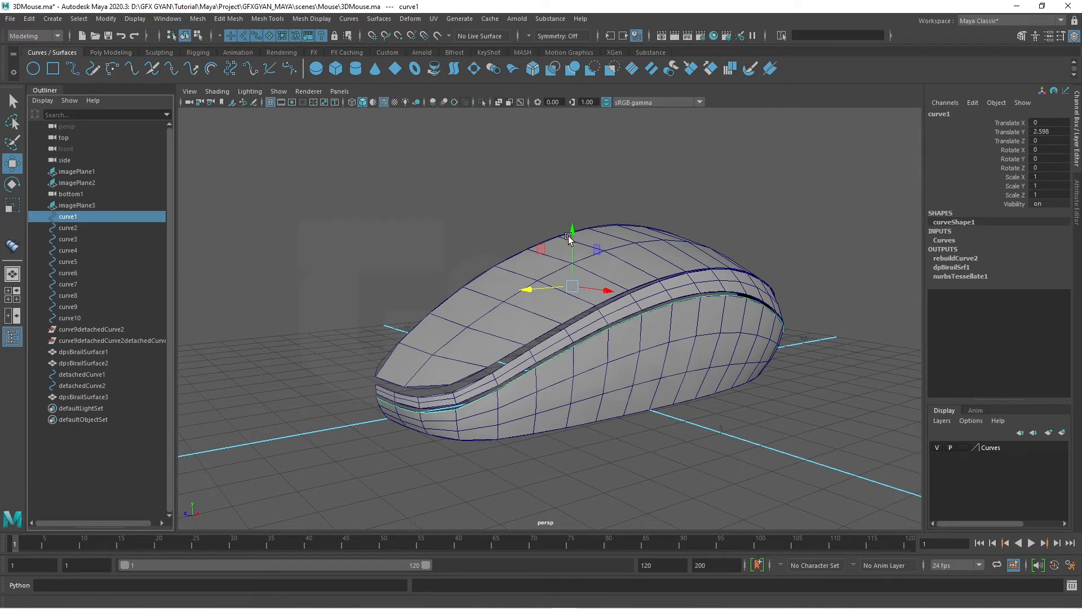
{"action": "left_click_drag", "start_coordinate": [572, 238], "coordinate": [572, 230]}
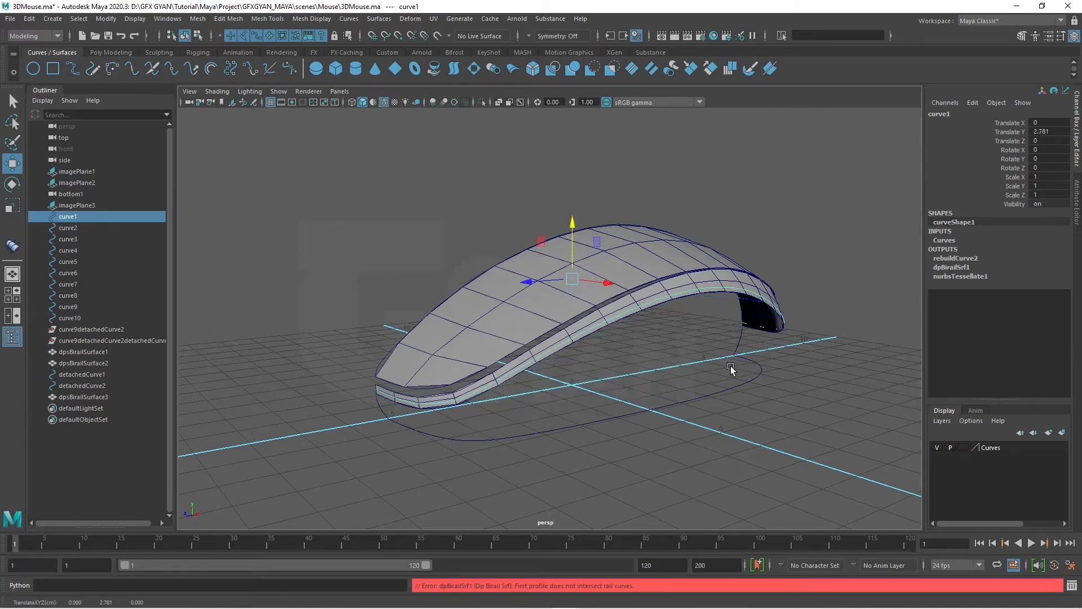
{"action": "key", "text": "ctrl+z"}
{"action": "key", "text": "ctrl+z"}
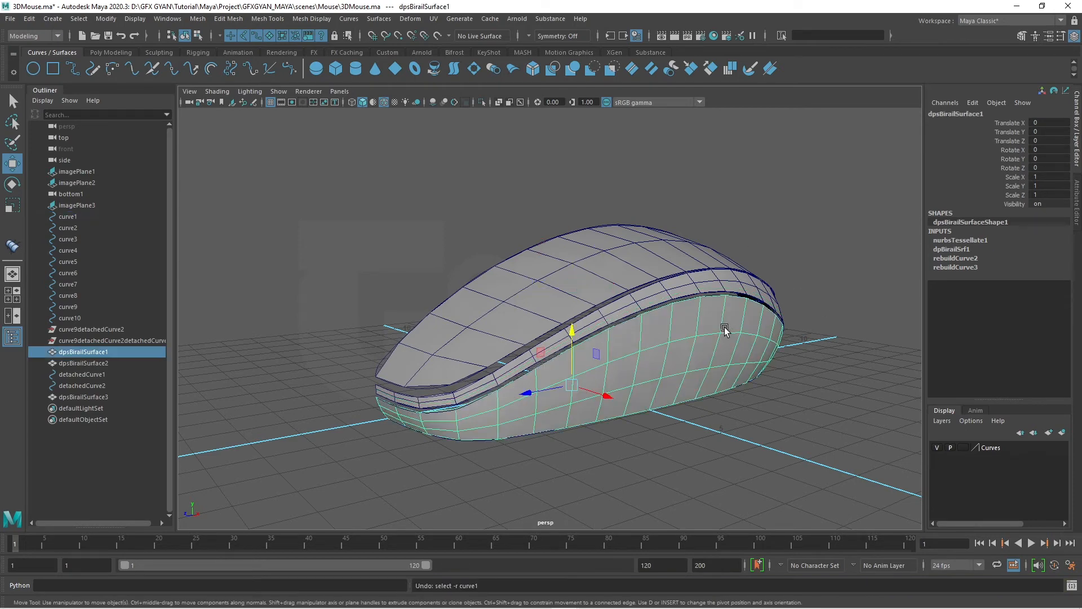
Delete the construction history of all three birail surfaces and check the inputs of the lower side and top surfaces
{"action": "left_click", "coordinate": [652, 427]}
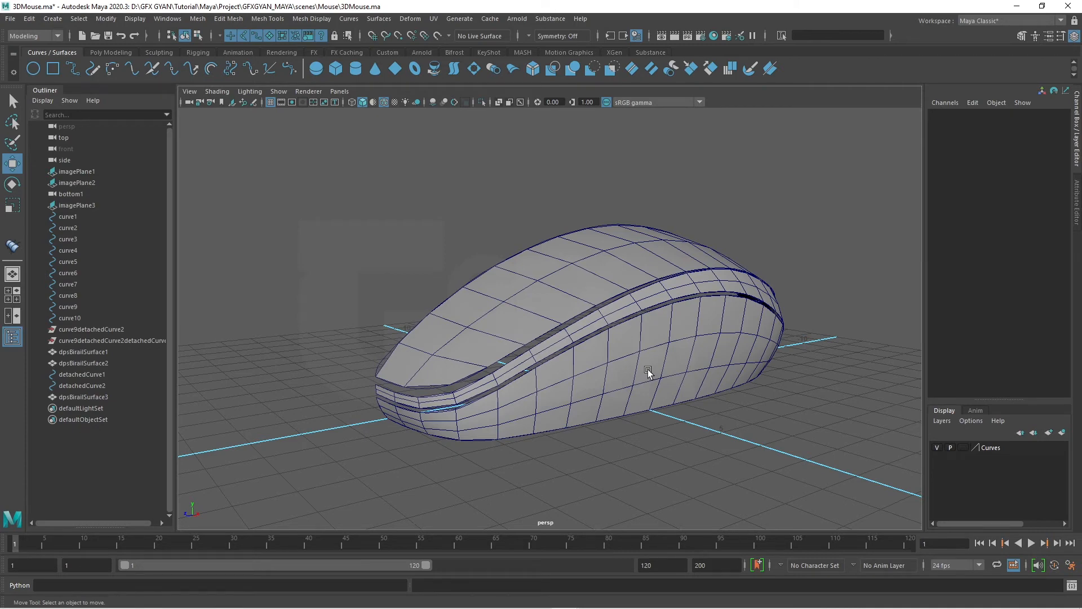
{"action": "left_click", "coordinate": [641, 345]}
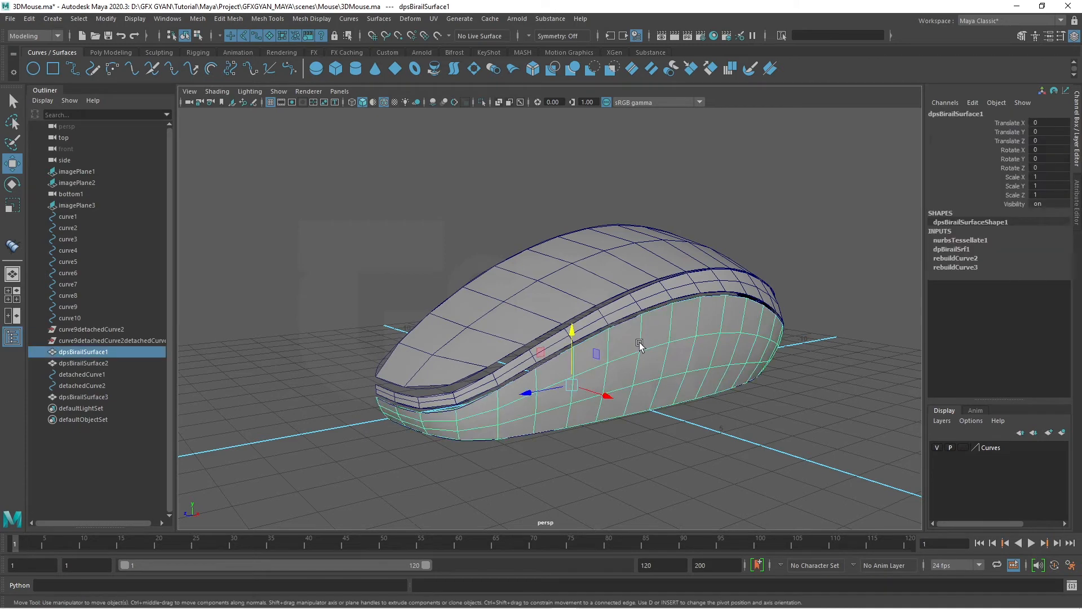
{"action": "left_click", "coordinate": [637, 297], "text": "shift"}
{"action": "left_click", "coordinate": [611, 251], "text": "shift"}
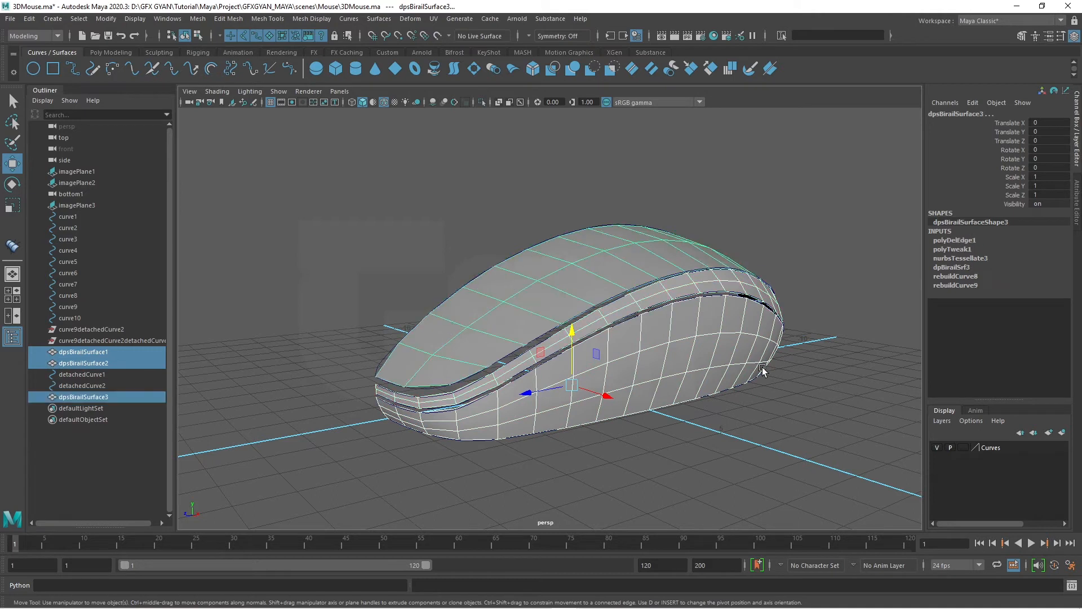
{"action": "left_click", "coordinate": [27, 19]}
{"action": "mouse_move", "coordinate": [93, 151]}
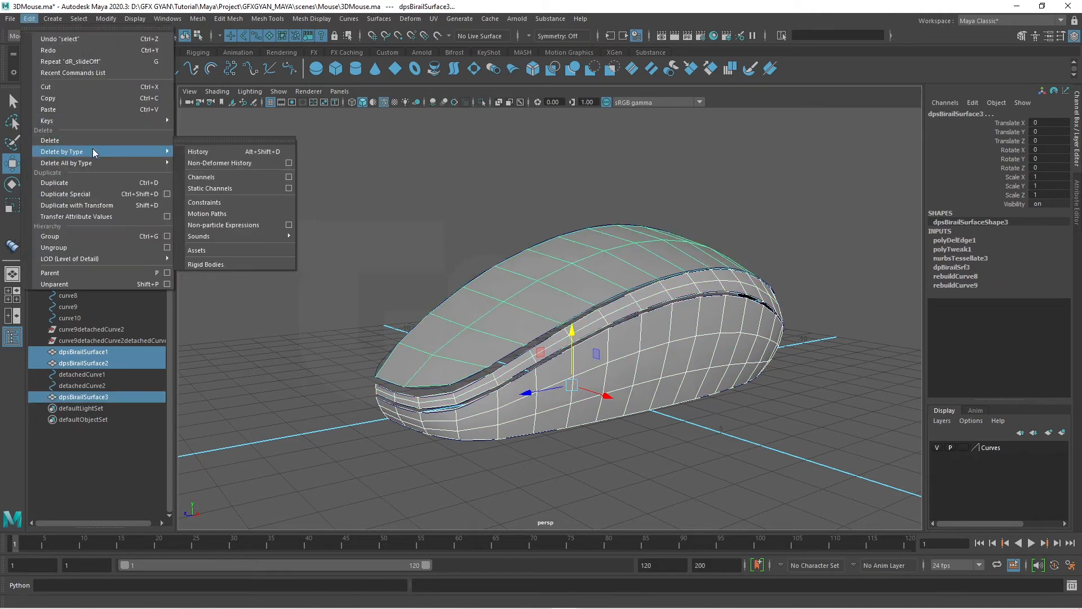
{"action": "left_click", "coordinate": [199, 154]}
{"action": "left_click", "coordinate": [669, 353]}
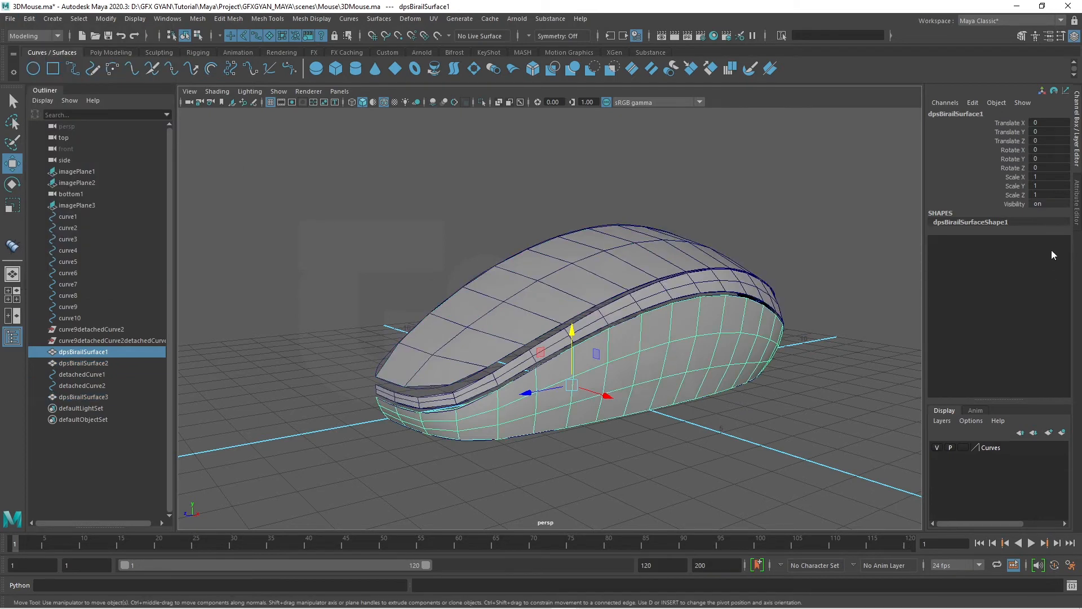
{"action": "left_click", "coordinate": [661, 253]}
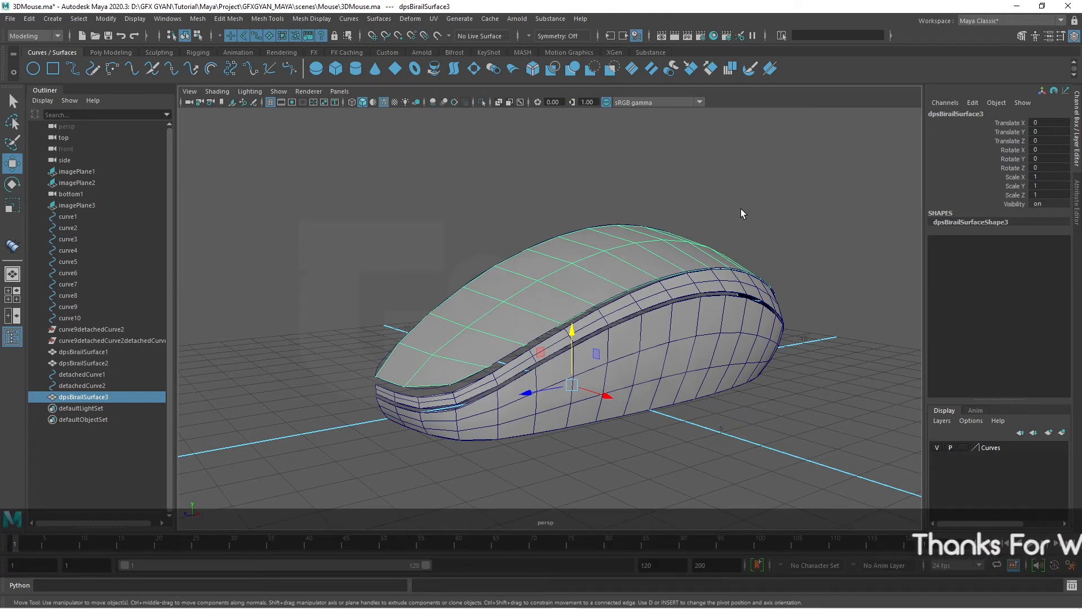
Add curve1 through curve10, detachedCurve1 and detachedCurve2 to the existing Curves display layer
{"action": "left_click_drag", "start_coordinate": [701, 392], "coordinate": [540, 394], "text": "alt"}
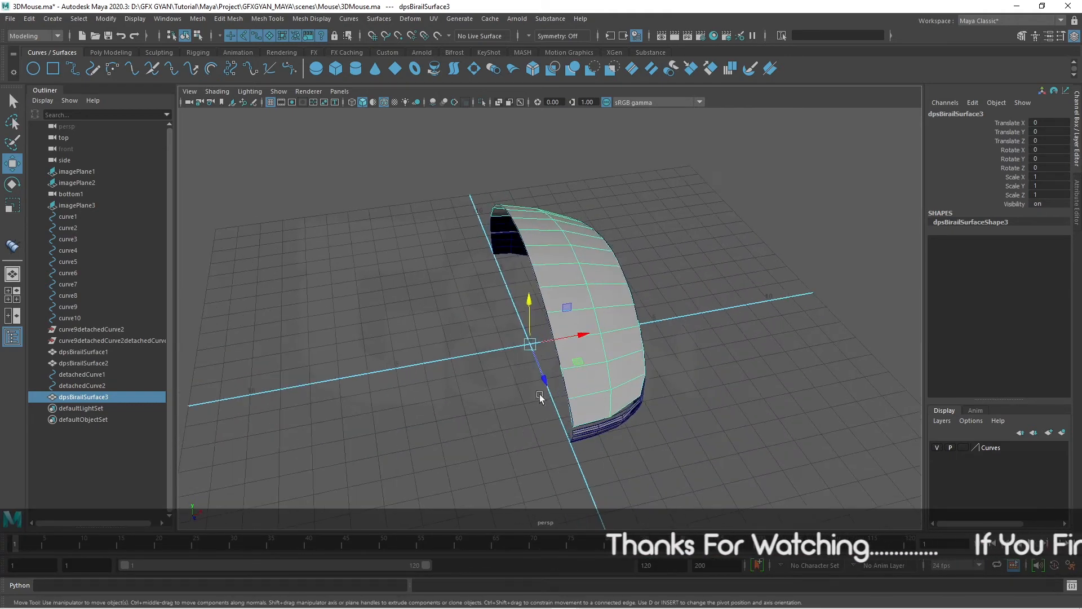
{"action": "left_click", "coordinate": [90, 377]}
{"action": "left_click", "coordinate": [90, 377], "text": "ctrl"}
{"action": "left_click", "coordinate": [72, 318], "text": "ctrl"}
{"action": "left_click", "coordinate": [69, 306], "text": "ctrl"}
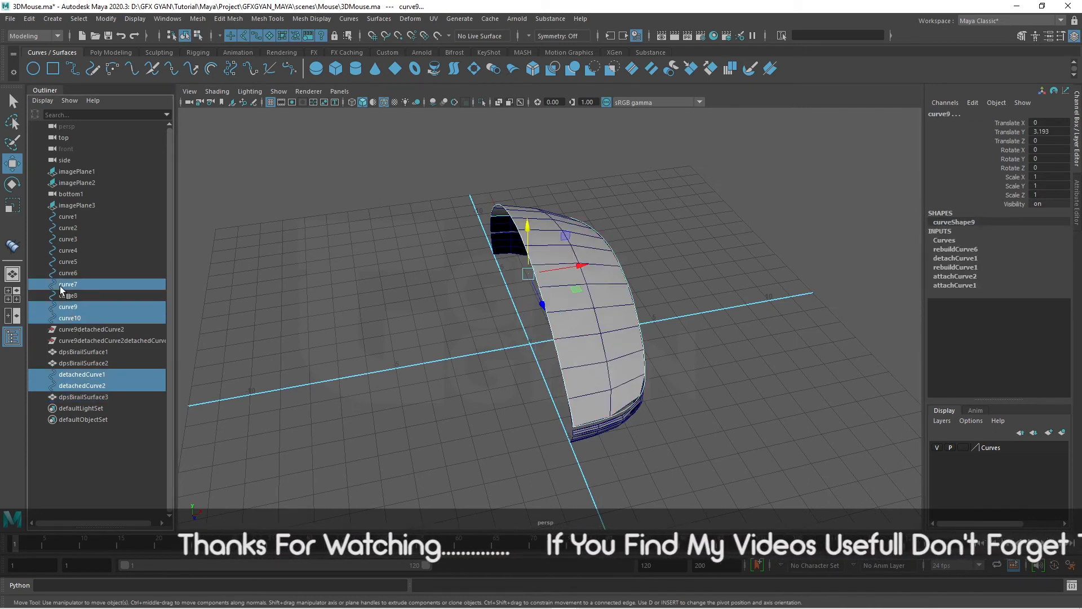
{"action": "left_click", "coordinate": [61, 284], "text": "ctrl"}
{"action": "left_click", "coordinate": [64, 290], "text": "ctrl"}
{"action": "left_click", "coordinate": [63, 273], "text": "ctrl"}
{"action": "left_click", "coordinate": [65, 261], "text": "ctrl"}
{"action": "left_click", "coordinate": [64, 250], "text": "ctrl"}
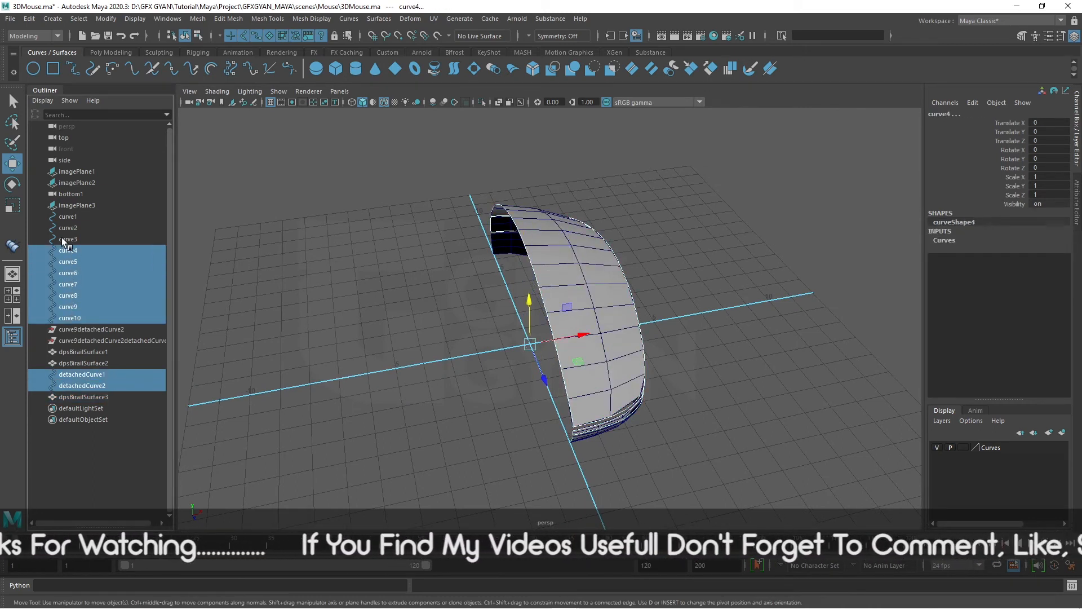
{"action": "left_click", "coordinate": [62, 239], "text": "ctrl"}
{"action": "left_click", "coordinate": [63, 228], "text": "ctrl"}
{"action": "left_click", "coordinate": [63, 217], "text": "ctrl"}
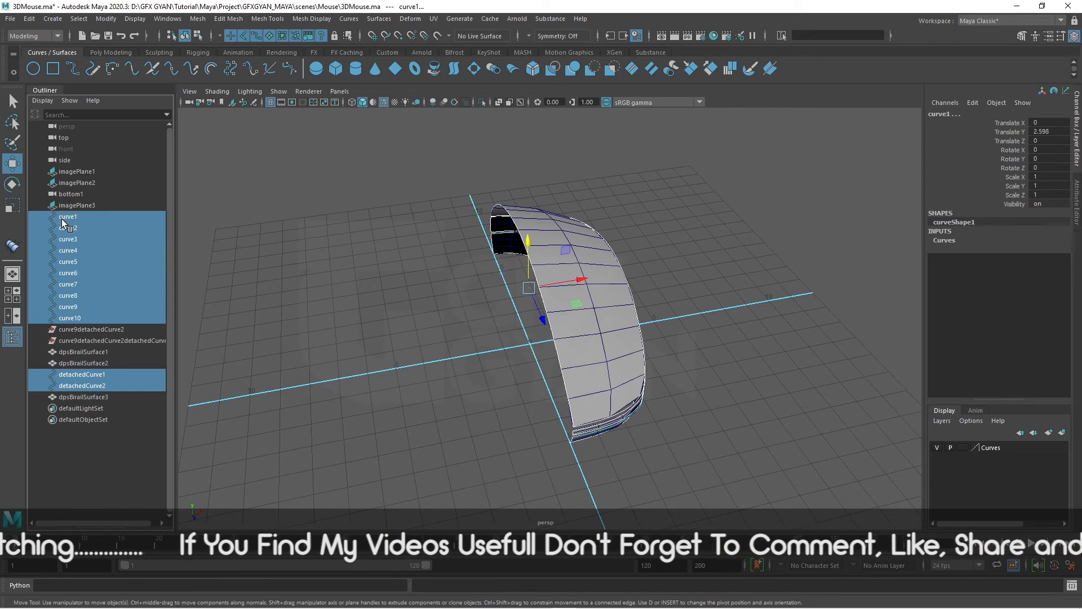
{"action": "left_click", "coordinate": [989, 448]}
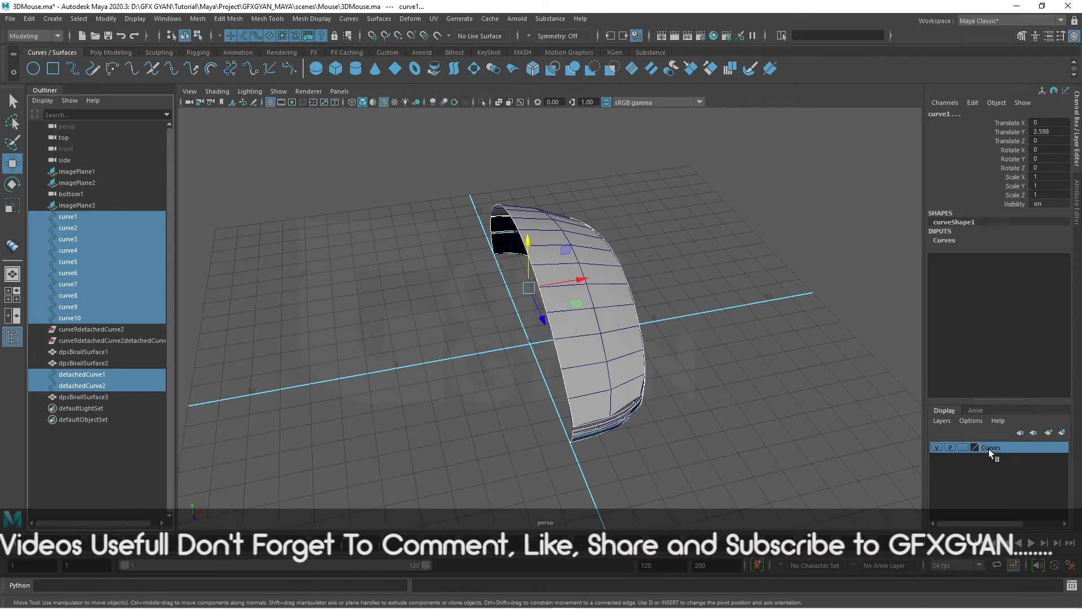
{"action": "right_click", "coordinate": [988, 449]}
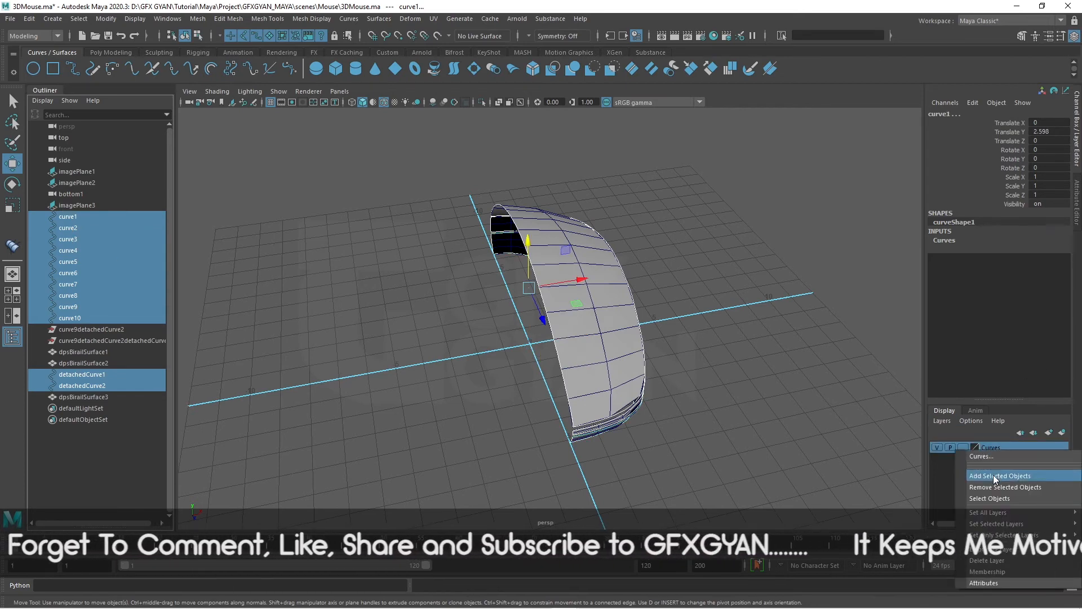
{"action": "left_click", "coordinate": [993, 474]}
Hide the Curves layer and select the top surface of the mouse body
{"action": "left_click", "coordinate": [937, 447]}
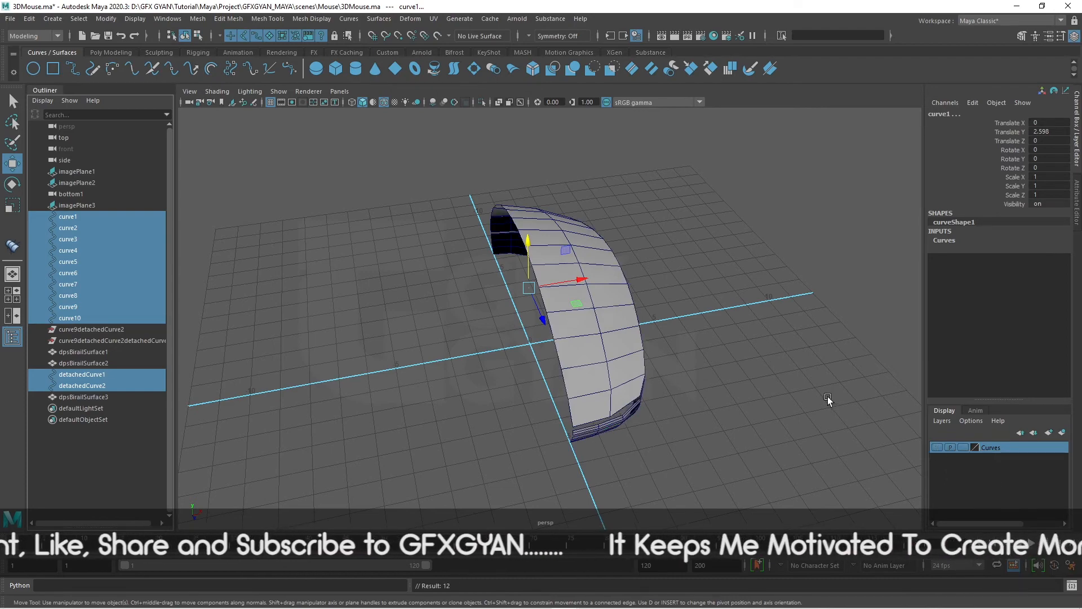
{"action": "left_click", "coordinate": [827, 397]}
{"action": "left_click_drag", "start_coordinate": [827, 397], "coordinate": [817, 428], "text": "alt"}
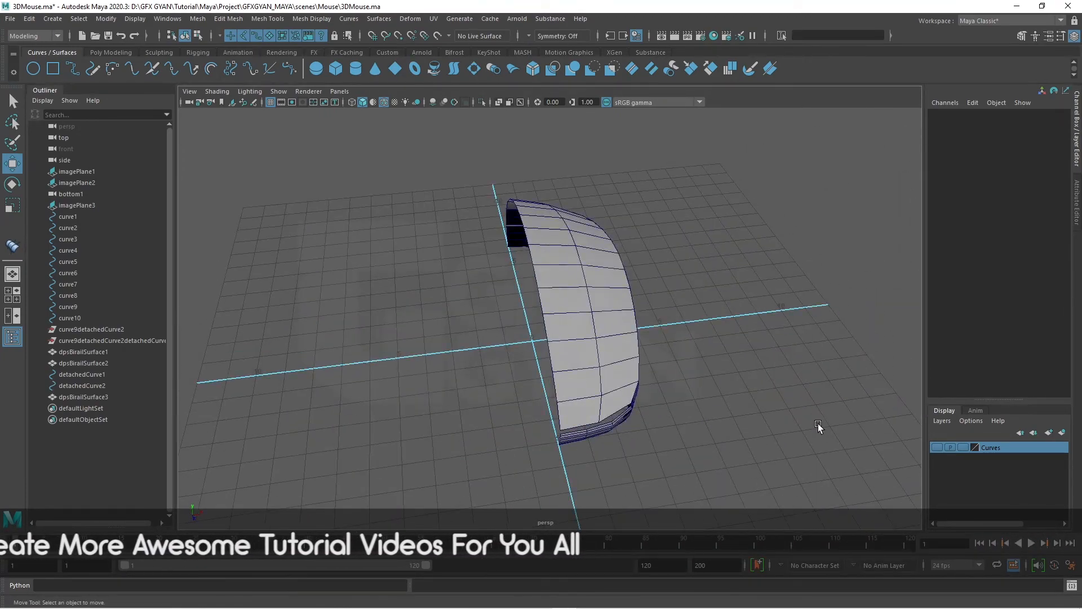
{"action": "left_click_drag", "start_coordinate": [821, 423], "coordinate": [608, 438], "text": "alt"}
{"action": "left_click", "coordinate": [556, 331]}
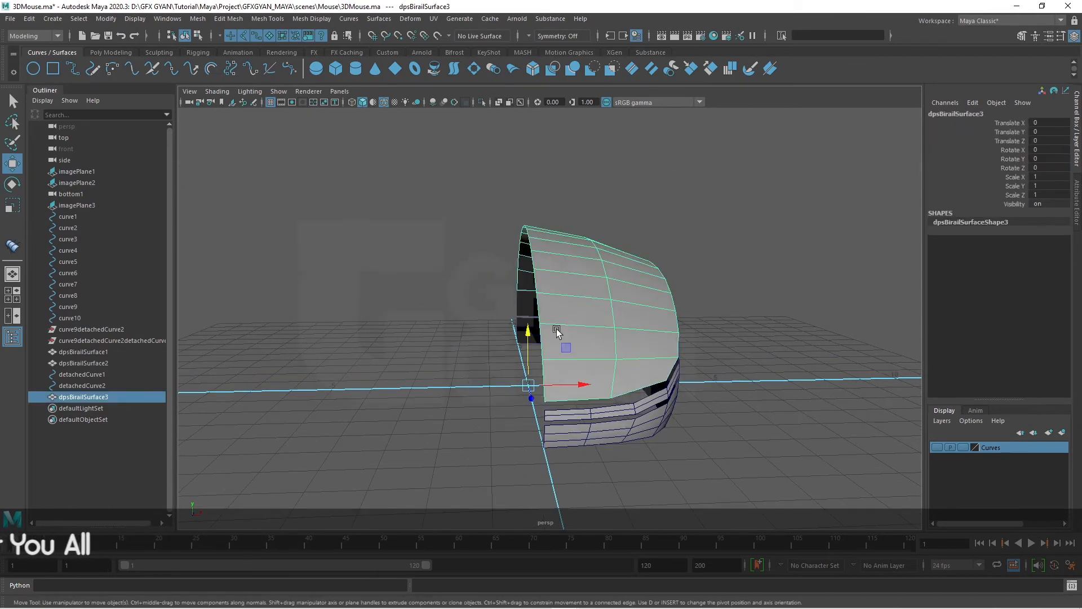
Mirror the top surface across the world X axis with the Mirror options reset to their defaults, merging border vertices
{"action": "left_click", "coordinate": [199, 19]}
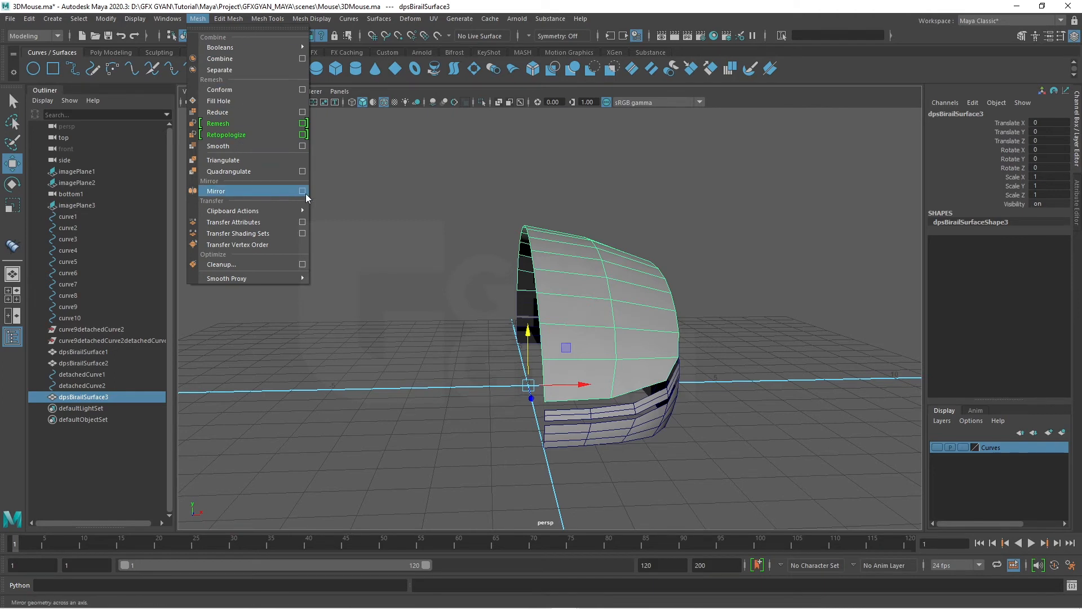
{"action": "left_click", "coordinate": [304, 192]}
{"action": "left_click", "coordinate": [597, 133]}
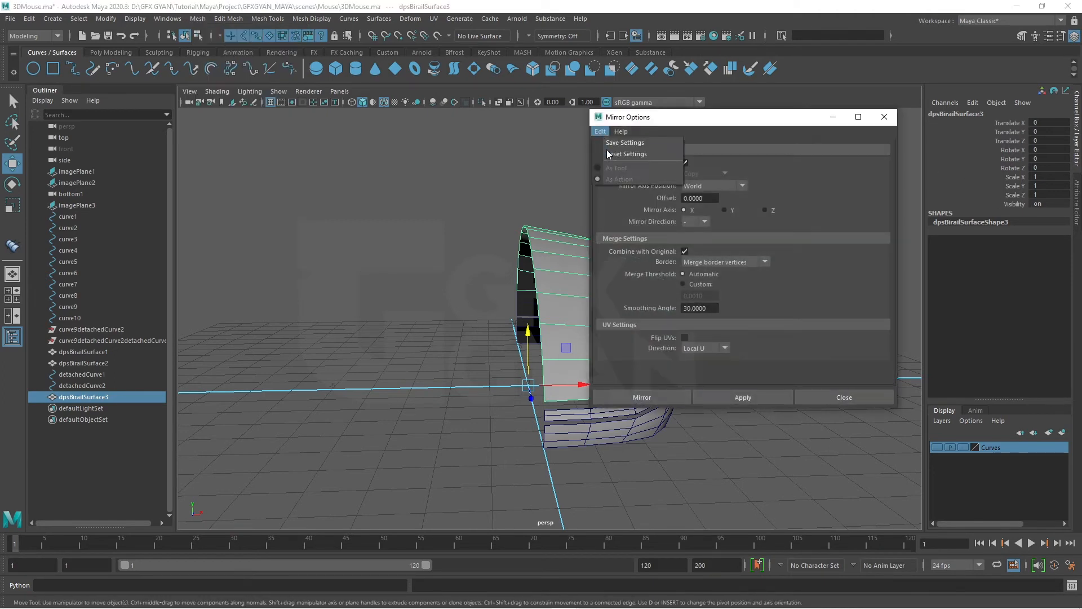
{"action": "left_click", "coordinate": [606, 154]}
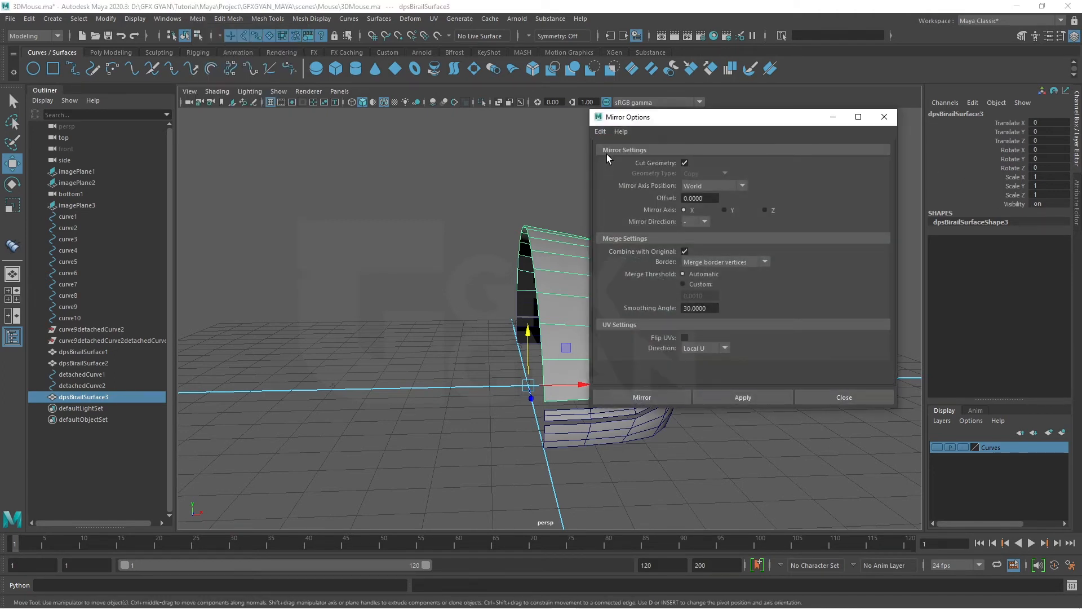
{"action": "left_click", "coordinate": [661, 398]}
Set the top surface mirror's merge threshold to 1, keeping its border option at merging border vertices
{"action": "left_click_drag", "start_coordinate": [739, 438], "coordinate": [884, 321], "text": "alt"}
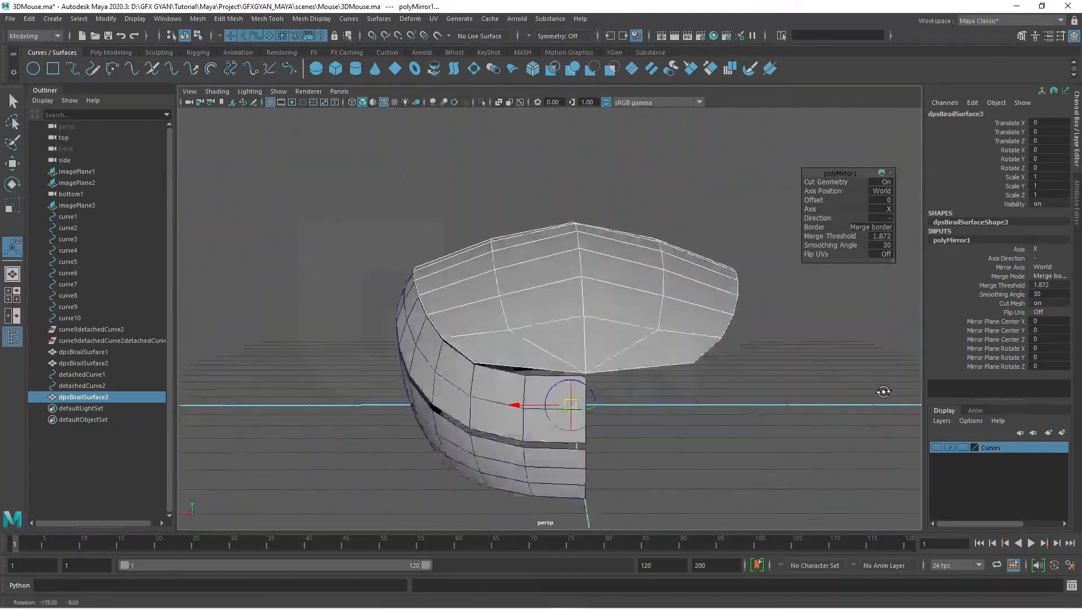
{"action": "middle_click_drag", "start_coordinate": [885, 321], "coordinate": [650, 347], "text": "alt"}
{"action": "scroll", "coordinate": [763, 348], "scroll_direction": "up", "scroll_amount": 4}
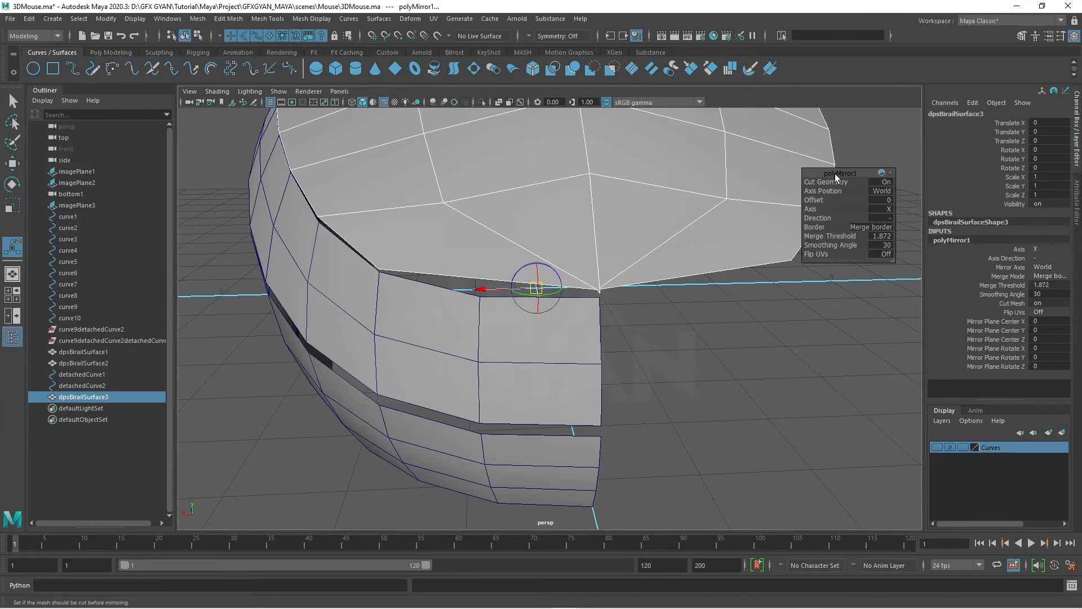
{"action": "left_click_drag", "start_coordinate": [834, 178], "coordinate": [828, 288]}
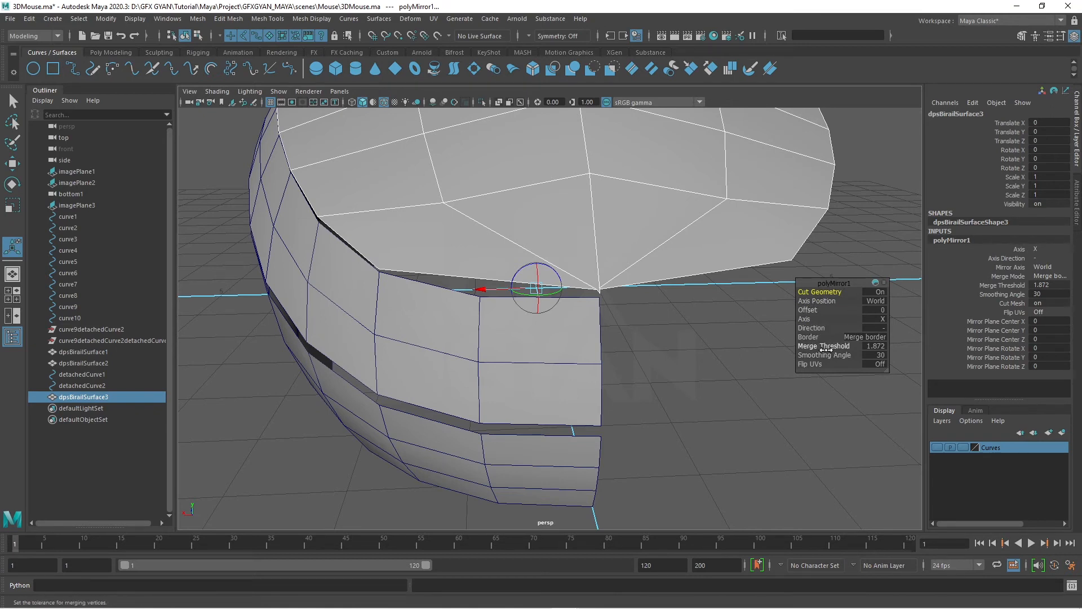
{"action": "left_click", "coordinate": [871, 338]}
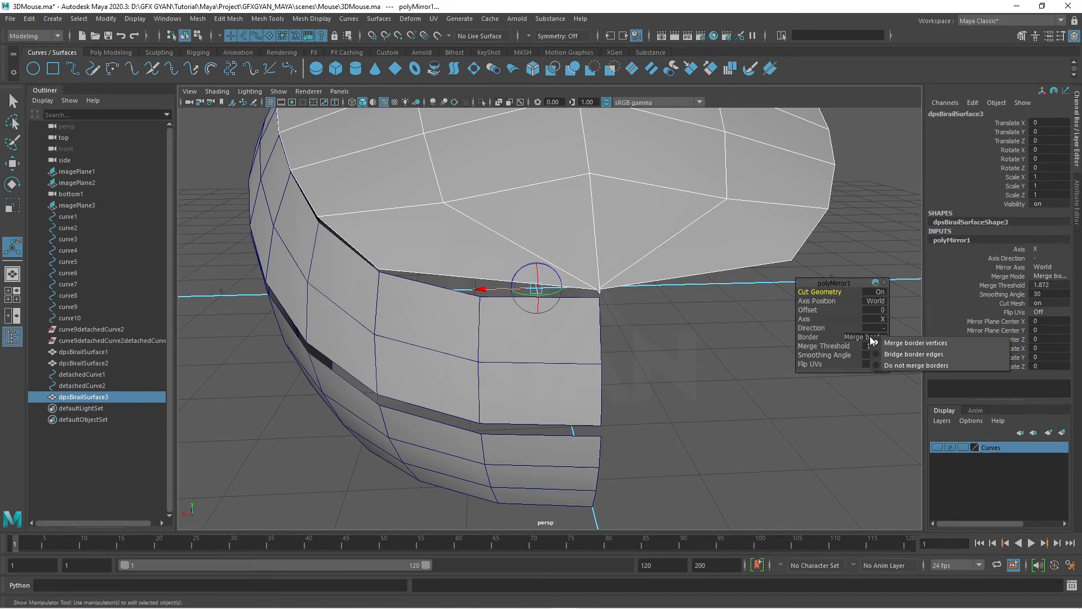
{"action": "left_click", "coordinate": [818, 347]}
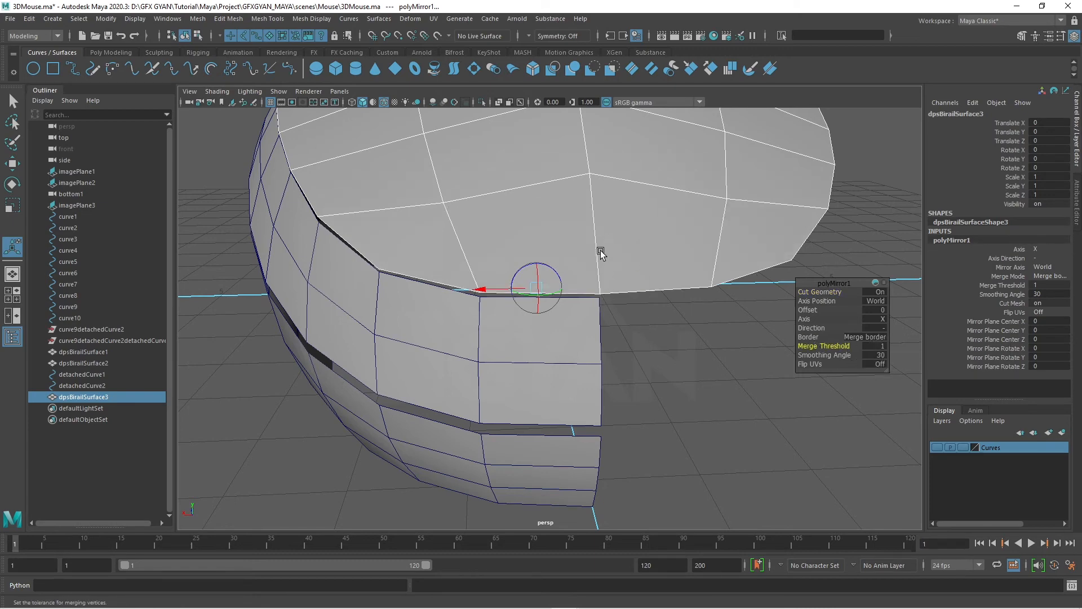
{"action": "left_click_drag", "start_coordinate": [601, 251], "coordinate": [603, 394], "text": "alt"}
{"action": "key", "text": "w"}
Mirror the lower side surface across the world X axis and set its merge threshold to 1
{"action": "left_click", "coordinate": [642, 359]}
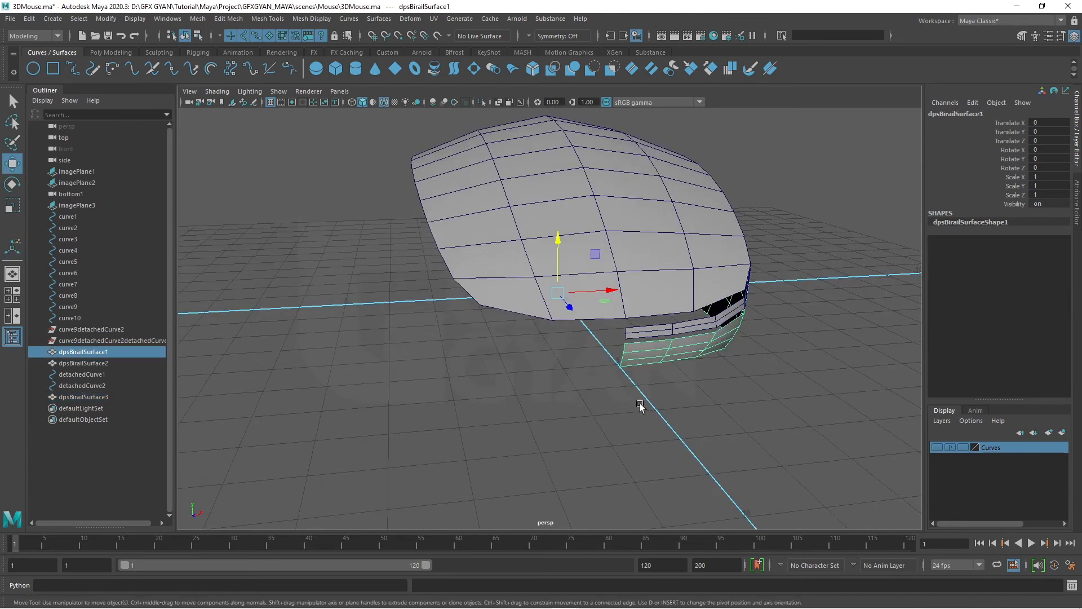
{"action": "left_click", "coordinate": [198, 19]}
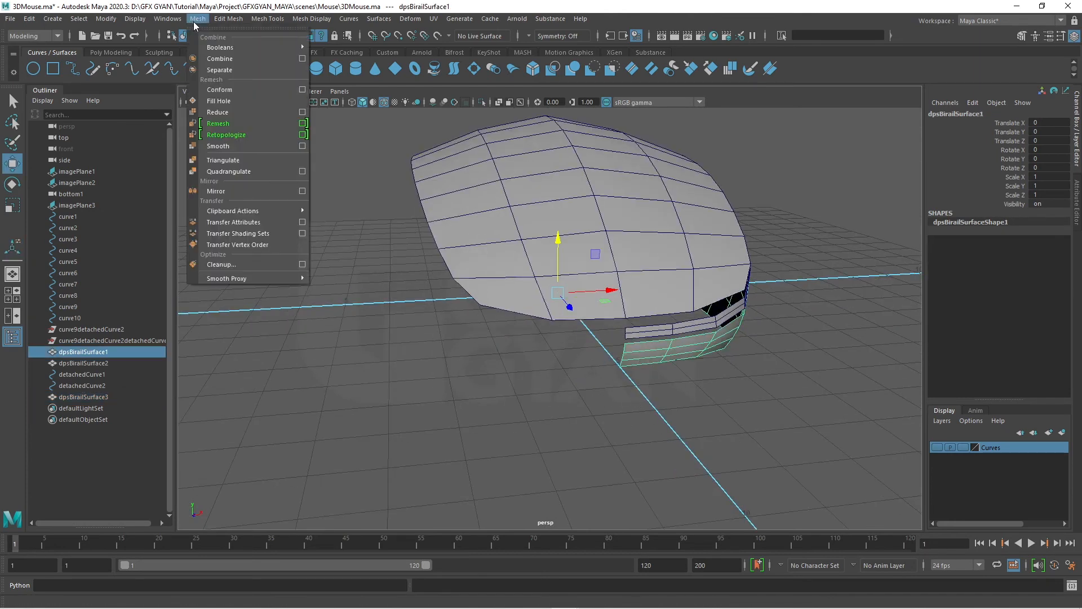
{"action": "left_click", "coordinate": [228, 193]}
{"action": "left_click_drag", "start_coordinate": [623, 393], "coordinate": [789, 361], "text": "alt"}
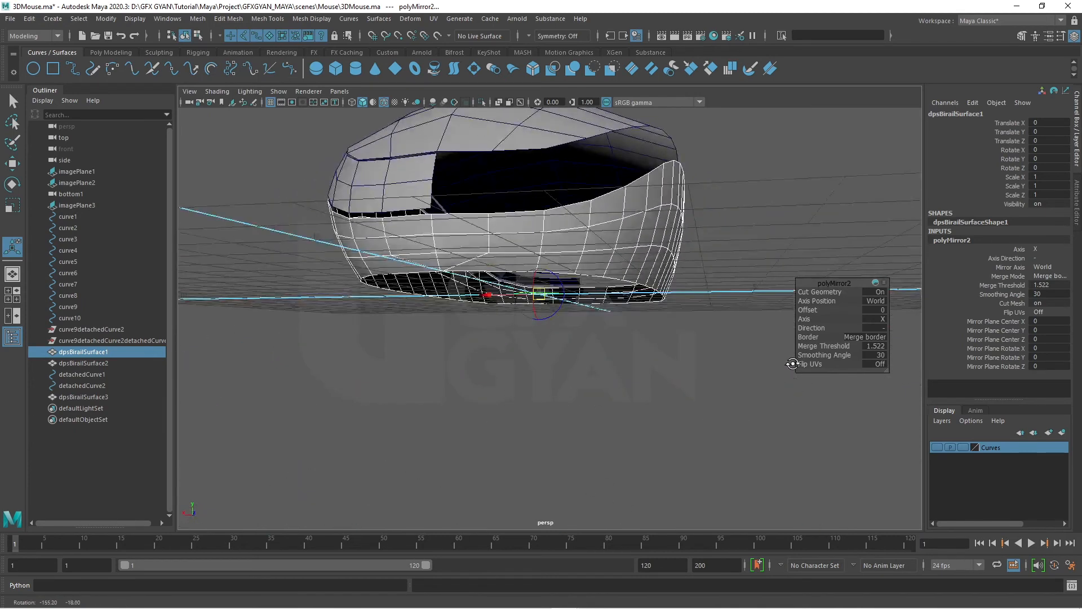
{"action": "left_click_drag", "start_coordinate": [851, 345], "coordinate": [840, 346]}
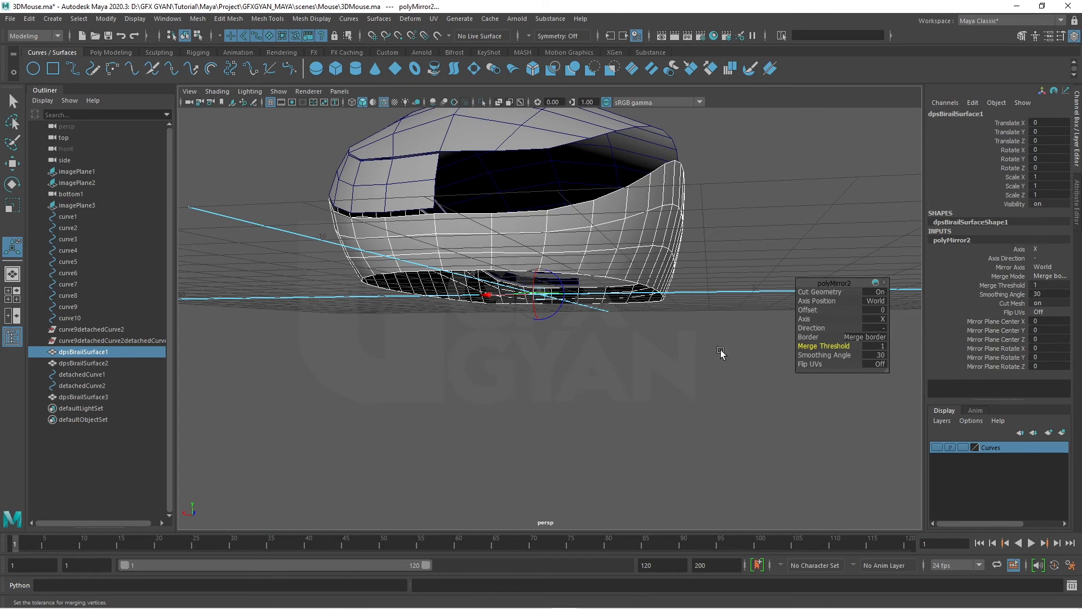
Mirror the middle side strip across the world X axis with the same Mirror options
{"action": "left_click", "coordinate": [411, 181]}
{"action": "left_click", "coordinate": [209, 22]}
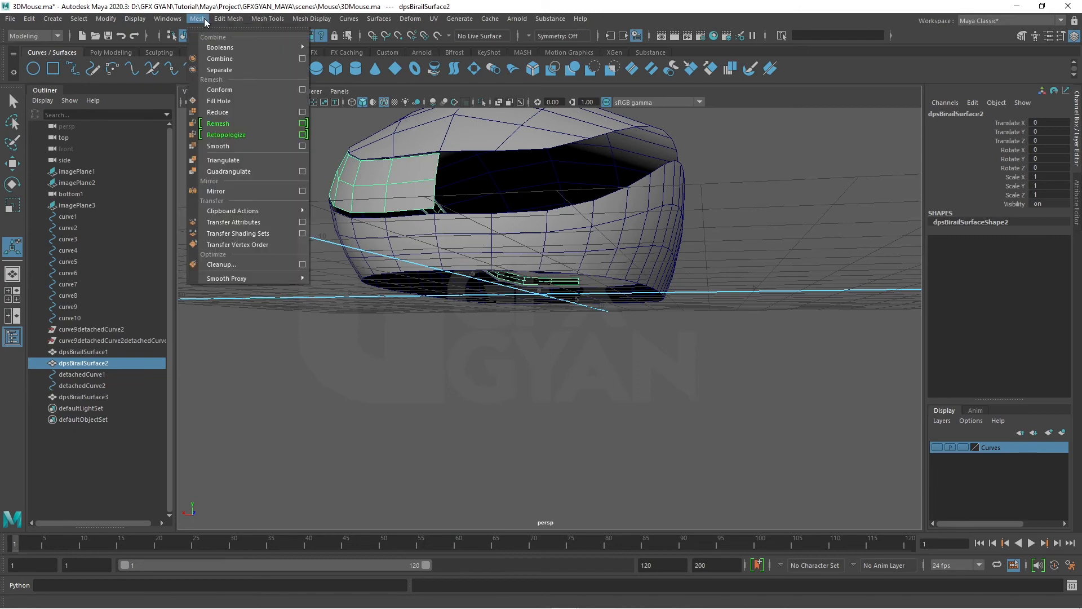
{"action": "left_click", "coordinate": [234, 189]}
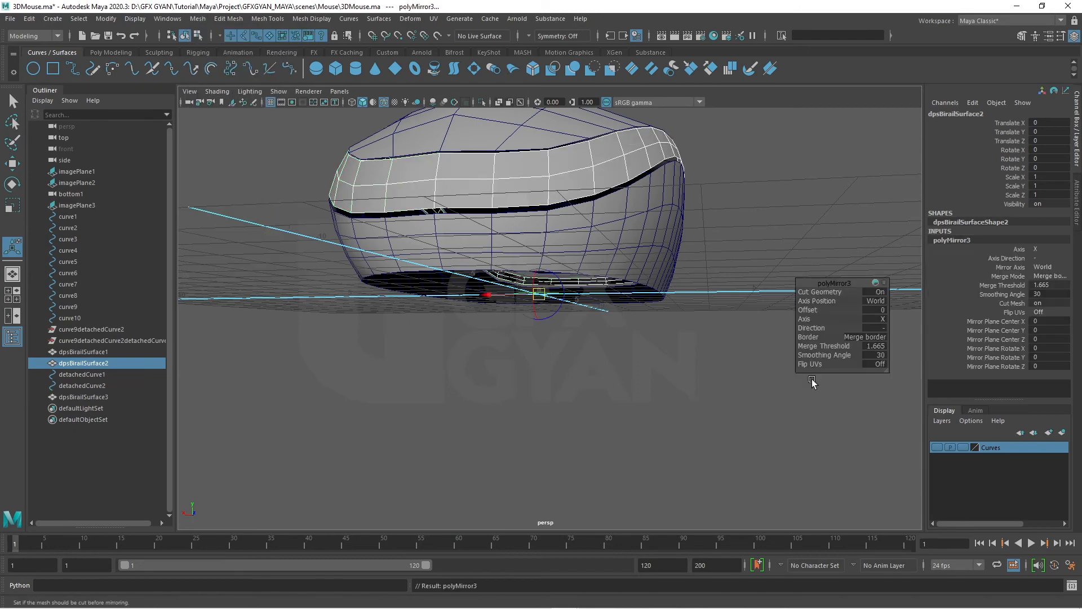
{"action": "left_click_drag", "start_coordinate": [667, 334], "coordinate": [428, 383], "text": "alt"}
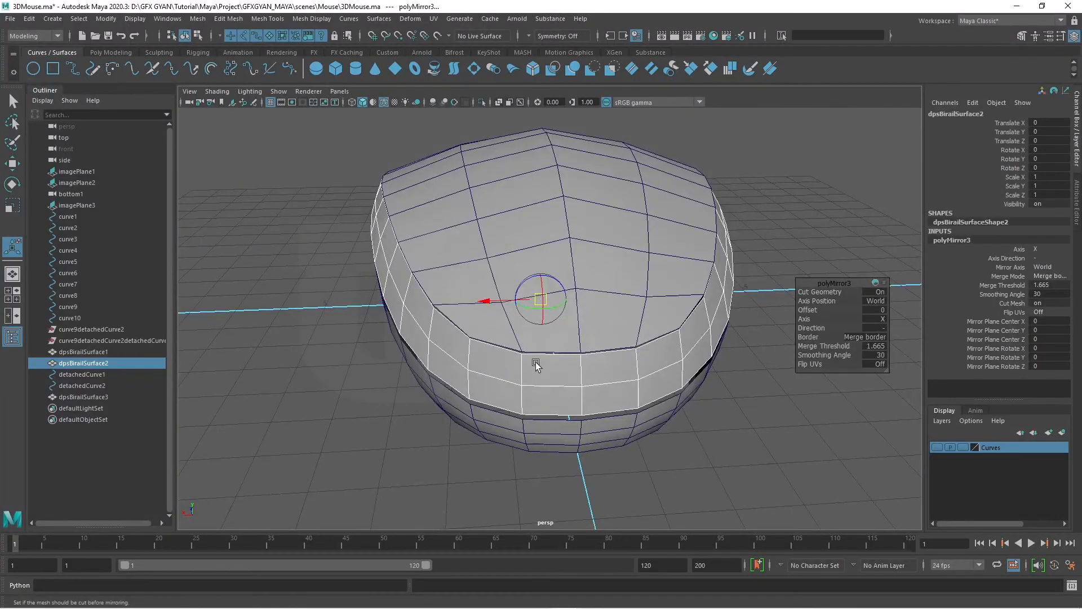
{"action": "left_click", "coordinate": [566, 415]}
{"action": "left_click", "coordinate": [550, 389], "text": "shift"}
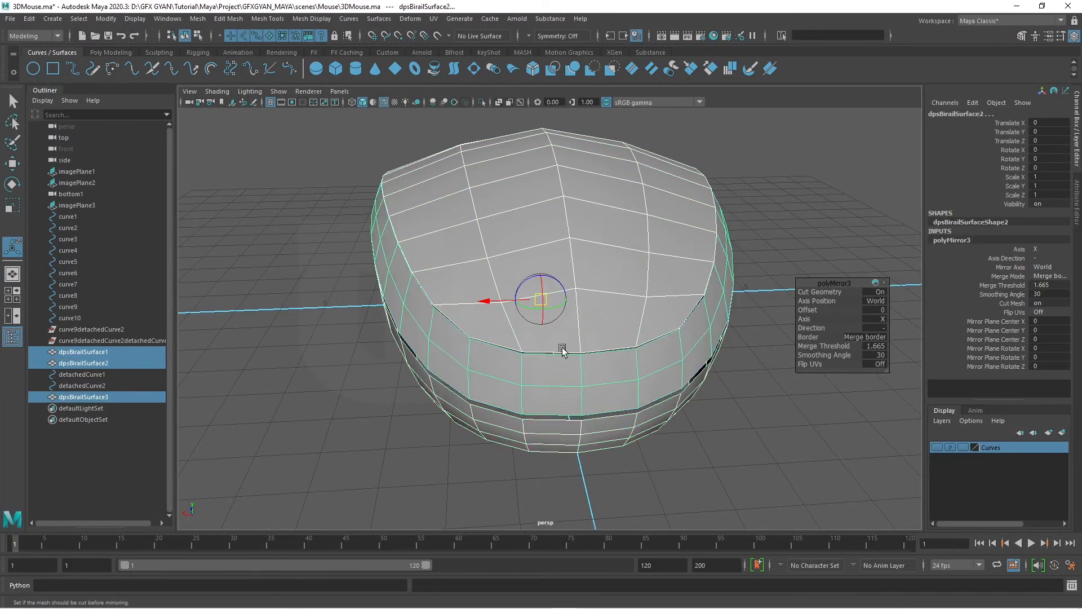
{"action": "left_click", "coordinate": [562, 335], "text": "shift"}
{"action": "scroll", "coordinate": [637, 406], "scroll_direction": "down", "scroll_amount": 2}
{"action": "left_click", "coordinate": [741, 441]}
Turn on smooth mesh preview for the mouse body's top and side surfaces and clear the selection
{"action": "left_click_drag", "start_coordinate": [648, 424], "coordinate": [612, 372], "text": "alt"}
{"action": "left_click", "coordinate": [598, 316]}
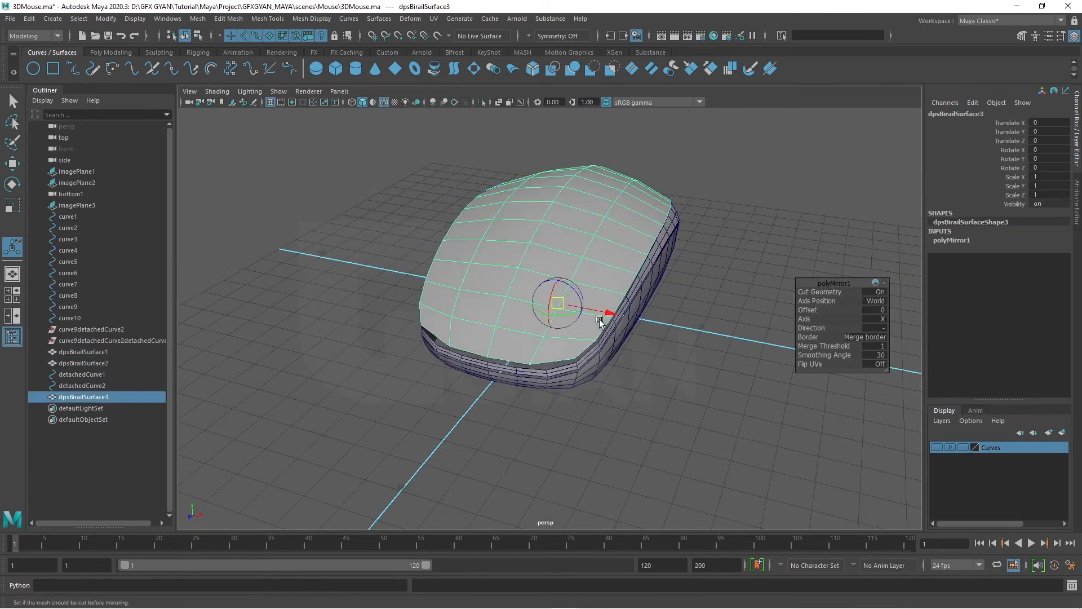
{"action": "key", "text": "3"}
{"action": "left_click", "coordinate": [608, 331]}
{"action": "key", "text": "3"}
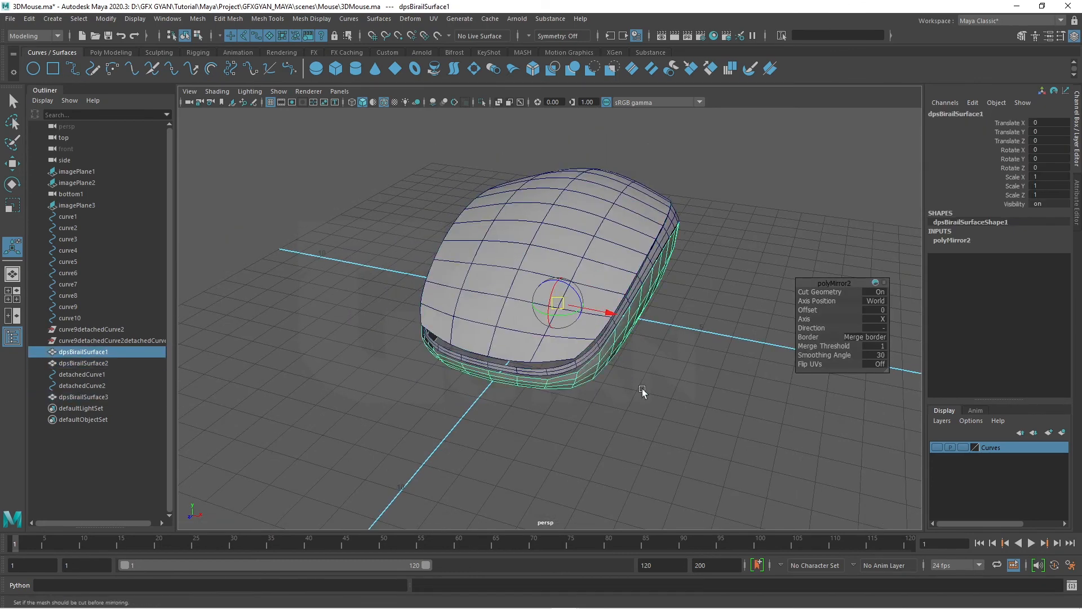
{"action": "left_click", "coordinate": [641, 393]}
Turn off the wireframe on shaded display and examine the smoothed mouse body from the side, front and above
{"action": "scroll", "coordinate": [642, 392], "scroll_direction": "down", "scroll_amount": 3}
{"action": "mouse_move", "coordinate": [724, 344]}
{"action": "left_mouse_down", "text": "alt"}
{"action": "mouse_move", "coordinate": [587, 336]}
{"action": "mouse_move", "coordinate": [638, 369]}
{"action": "left_mouse_up", "text": "alt"}
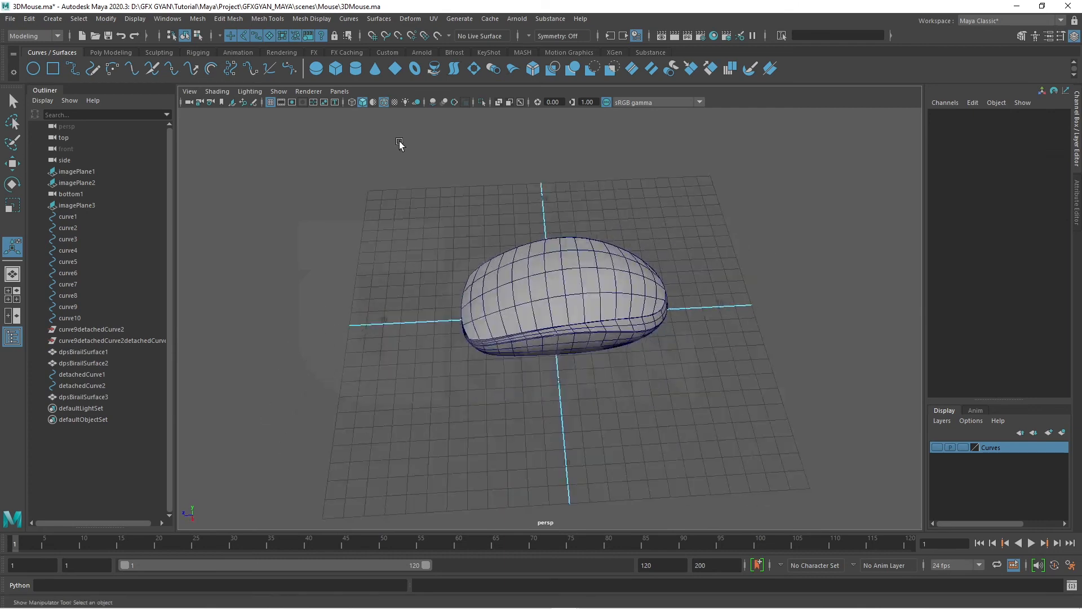
{"action": "left_click", "coordinate": [384, 102]}
{"action": "scroll", "coordinate": [657, 341], "scroll_direction": "up", "scroll_amount": 4}
{"action": "mouse_move", "coordinate": [769, 437]}
{"action": "left_mouse_down", "text": "alt"}
{"action": "mouse_move", "coordinate": [709, 401]}
{"action": "mouse_move", "coordinate": [628, 379]}
{"action": "mouse_move", "coordinate": [344, 390]}
{"action": "left_mouse_up", "text": "alt"}
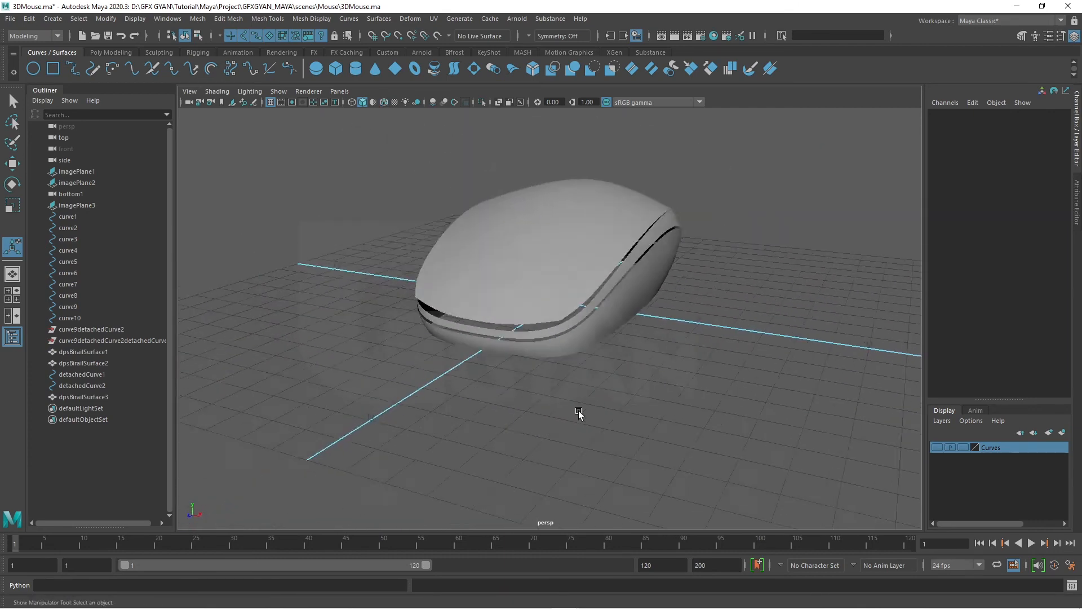
{"action": "left_click_drag", "start_coordinate": [580, 415], "coordinate": [779, 378], "text": "alt"}
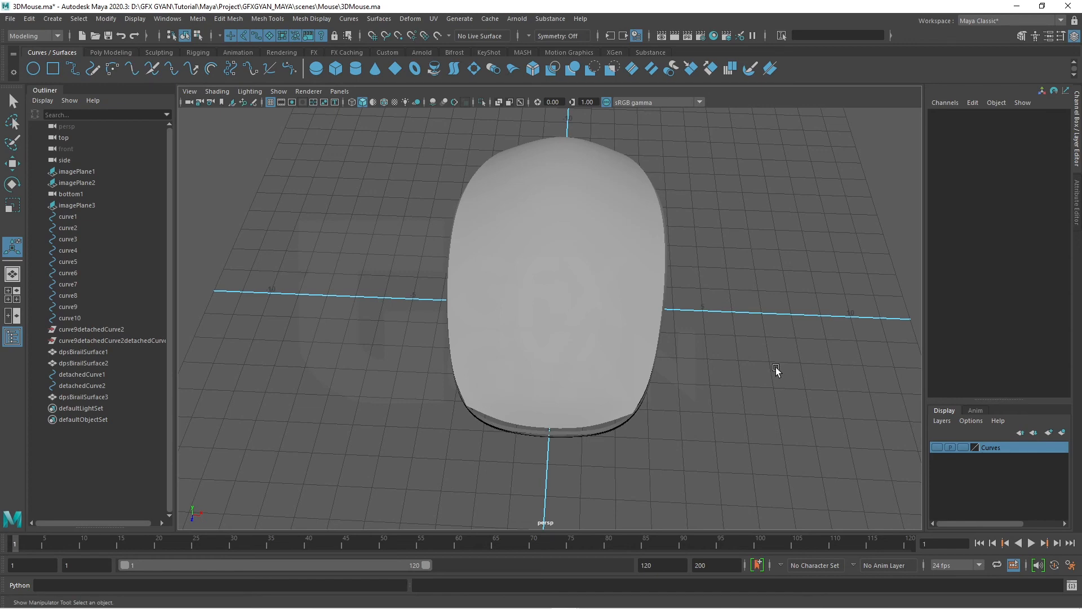
{"action": "left_click_drag", "start_coordinate": [739, 389], "coordinate": [675, 413], "text": "alt"}
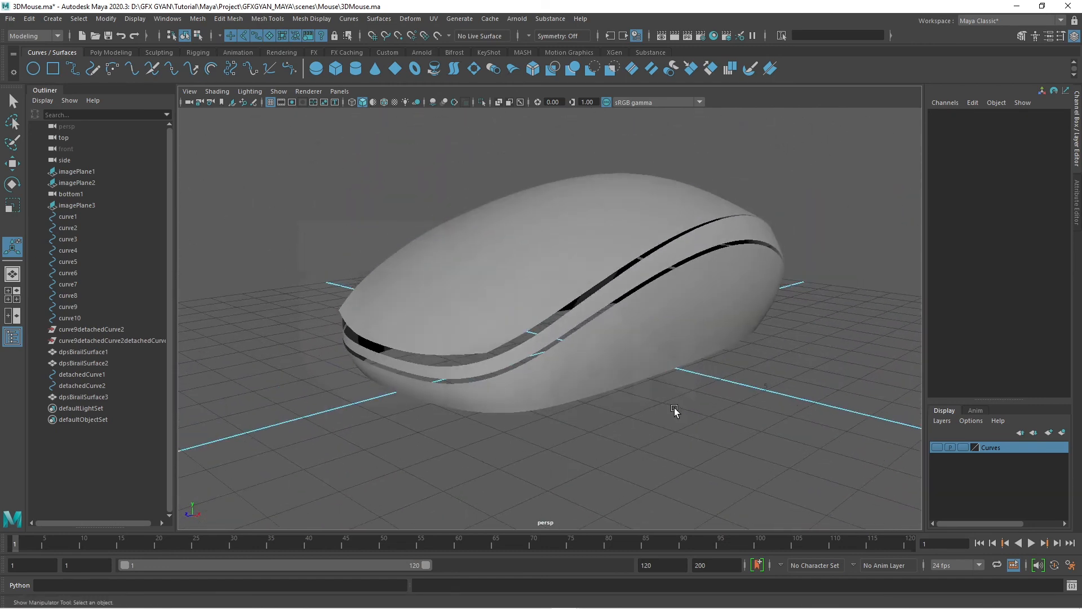